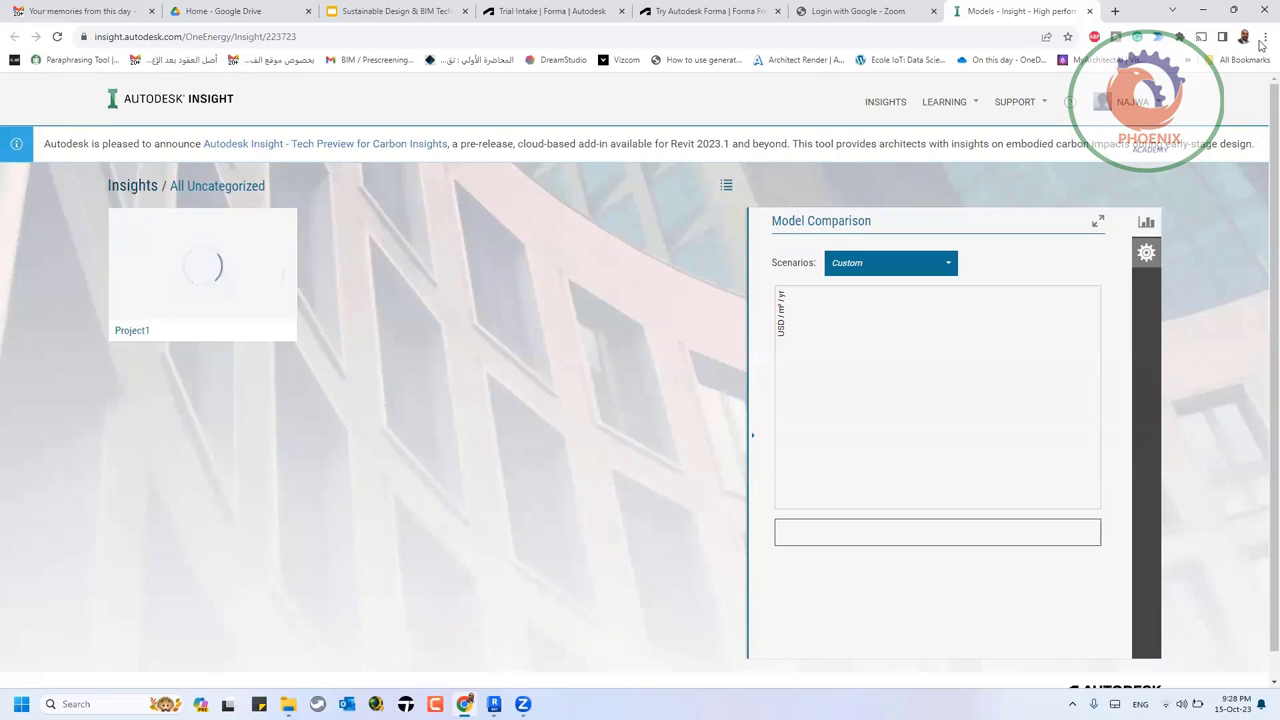
- Search for "greenstudio autodesk" in a new browser tab and open the Autodesk Green Building Studio site
click(1116, 18)
text(gr)
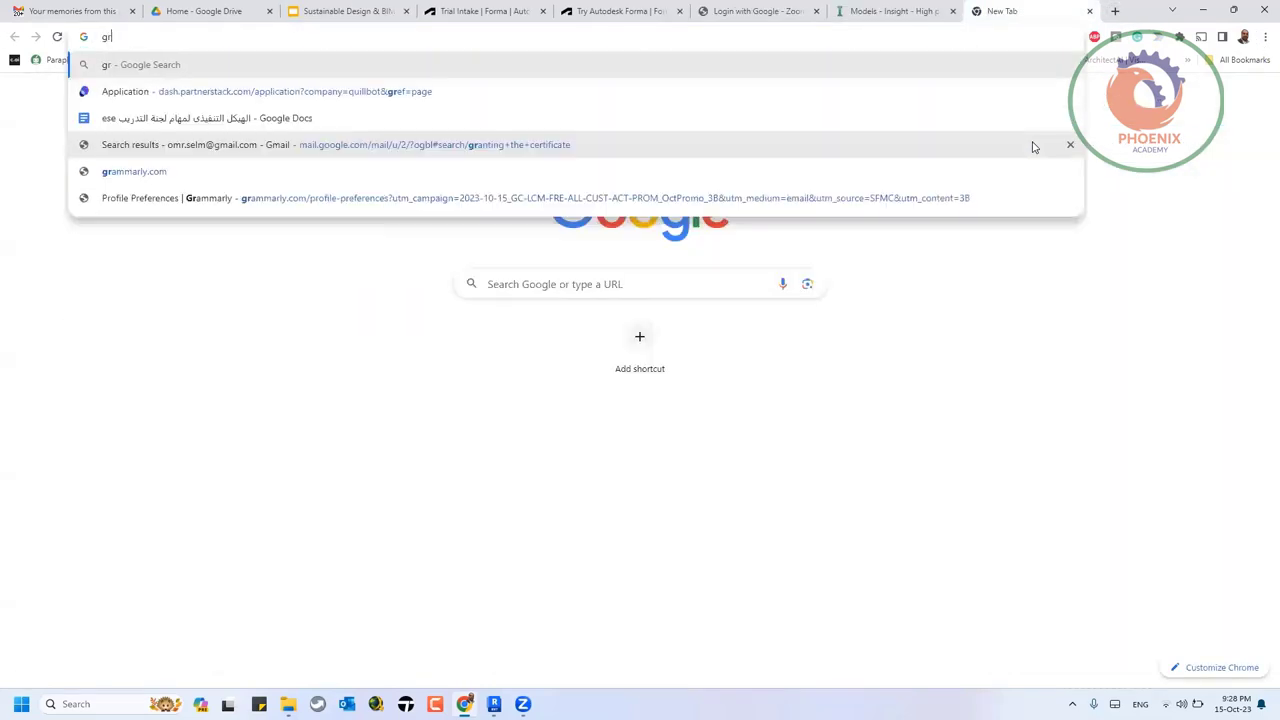
text(eenstud)
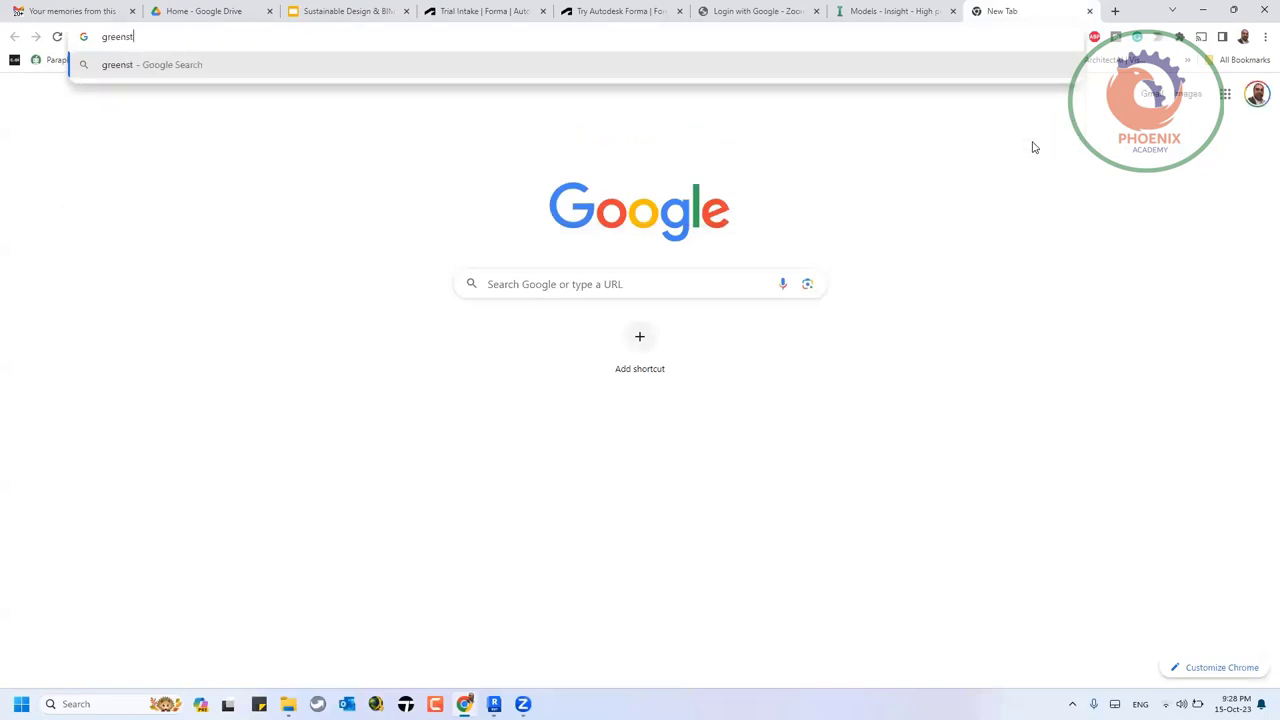
text(io autodesk)
key(Return)
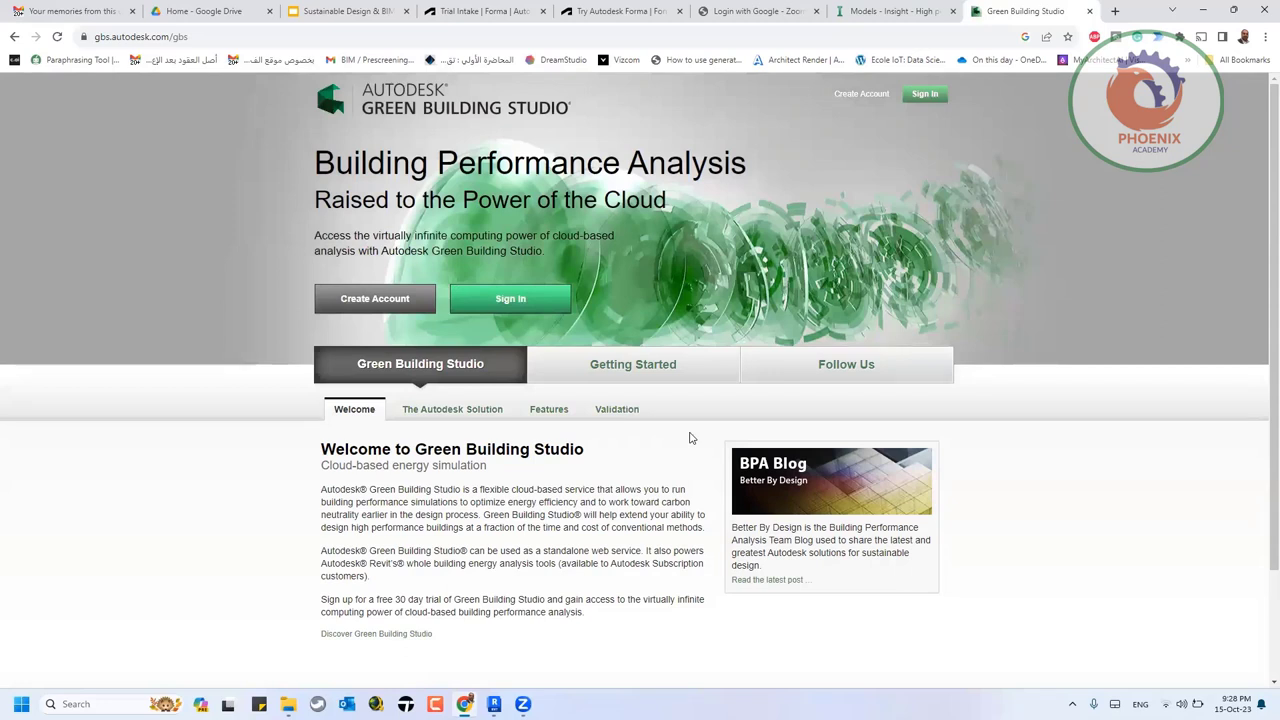
- Sign in to Green Building Studio and open the run list of Project1
click(896, 10)
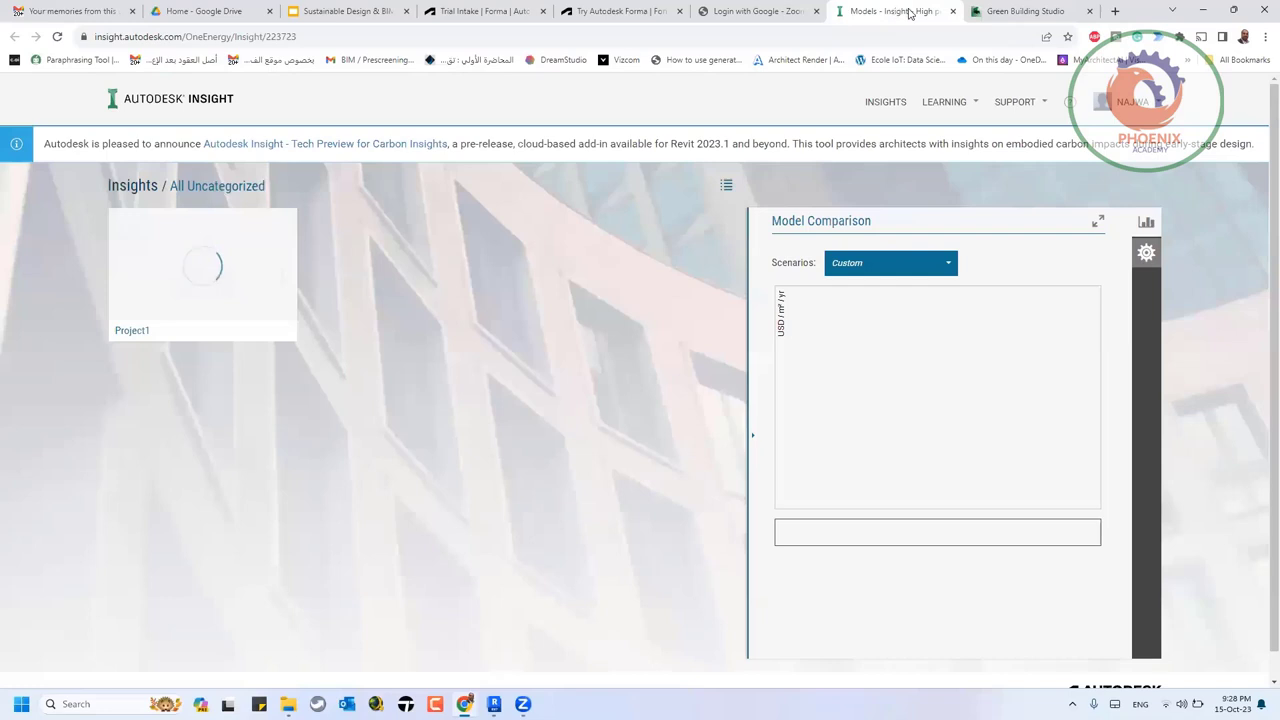
click(1003, 13)
click(930, 98)
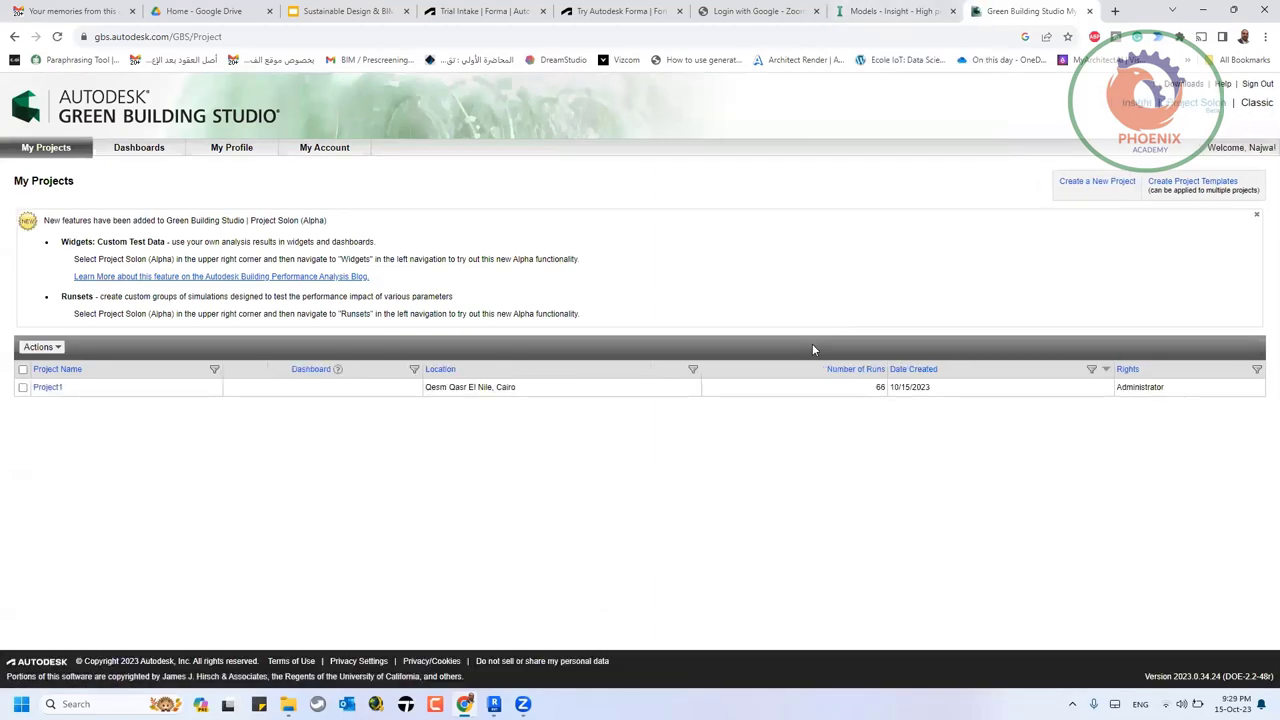
click(54, 391)
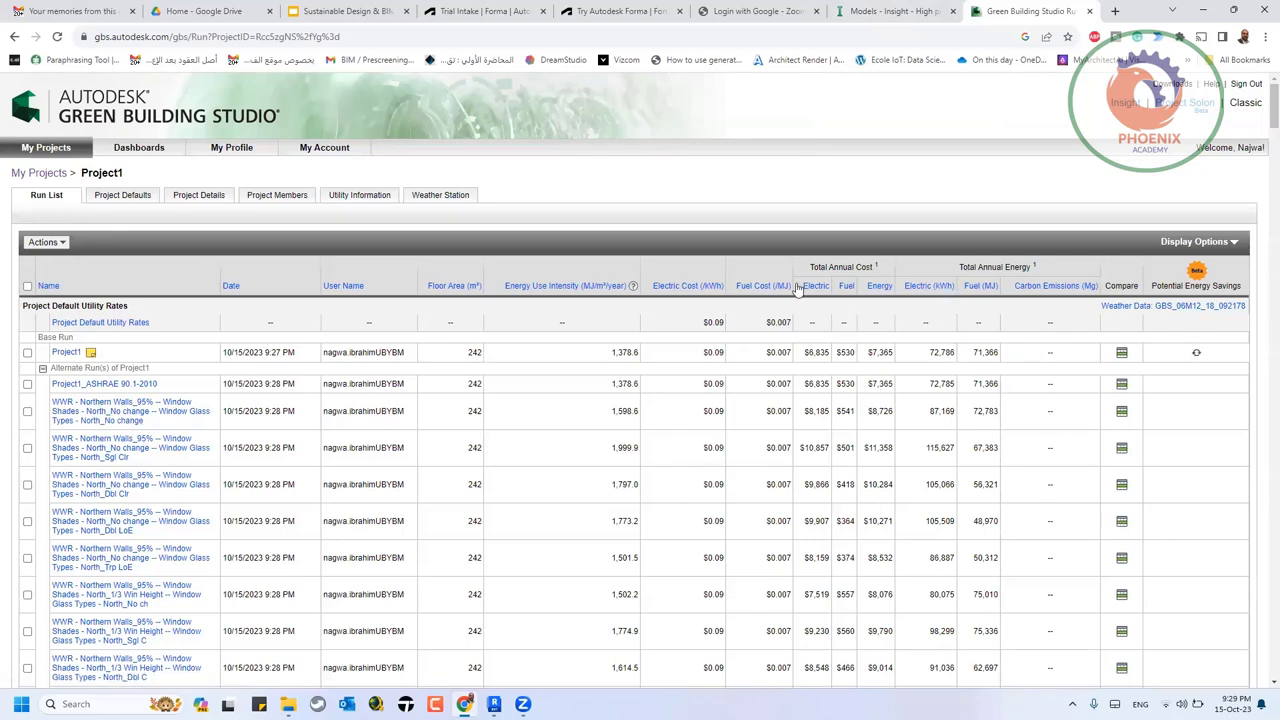
- Review Project1's default building and space parameters, its project details and its utility information
click(131, 196)
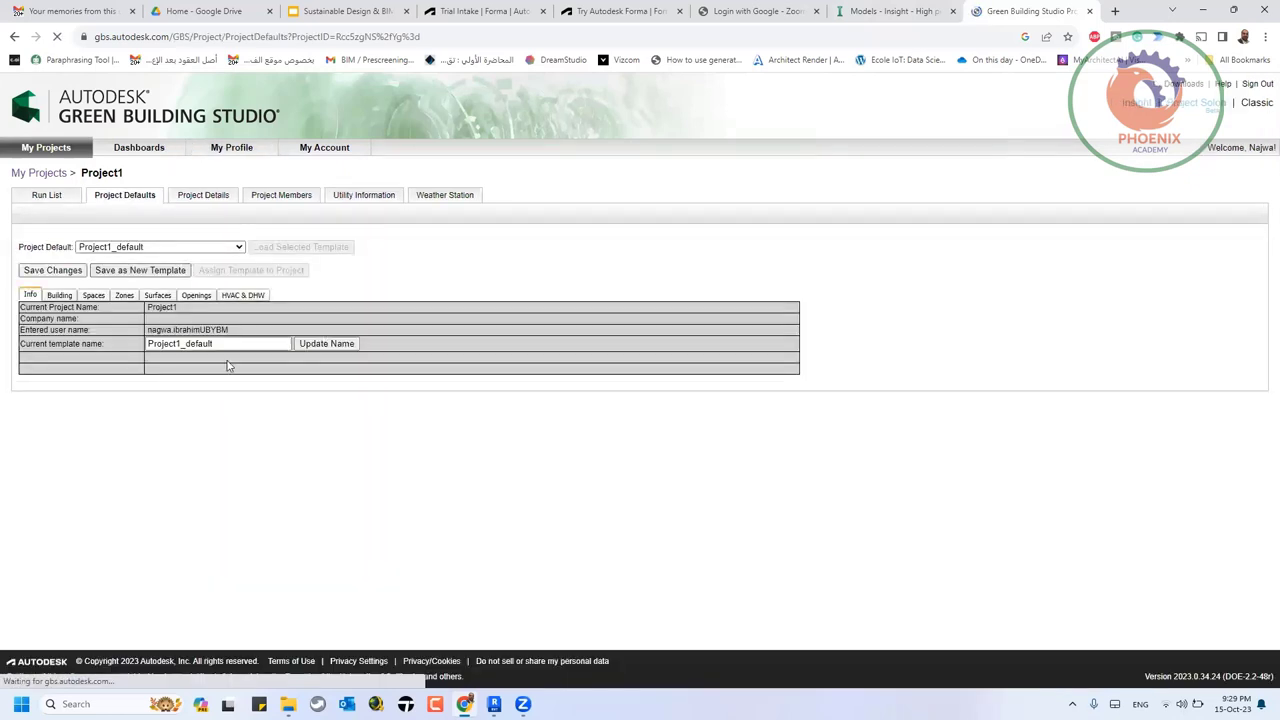
click(58, 296)
click(97, 296)
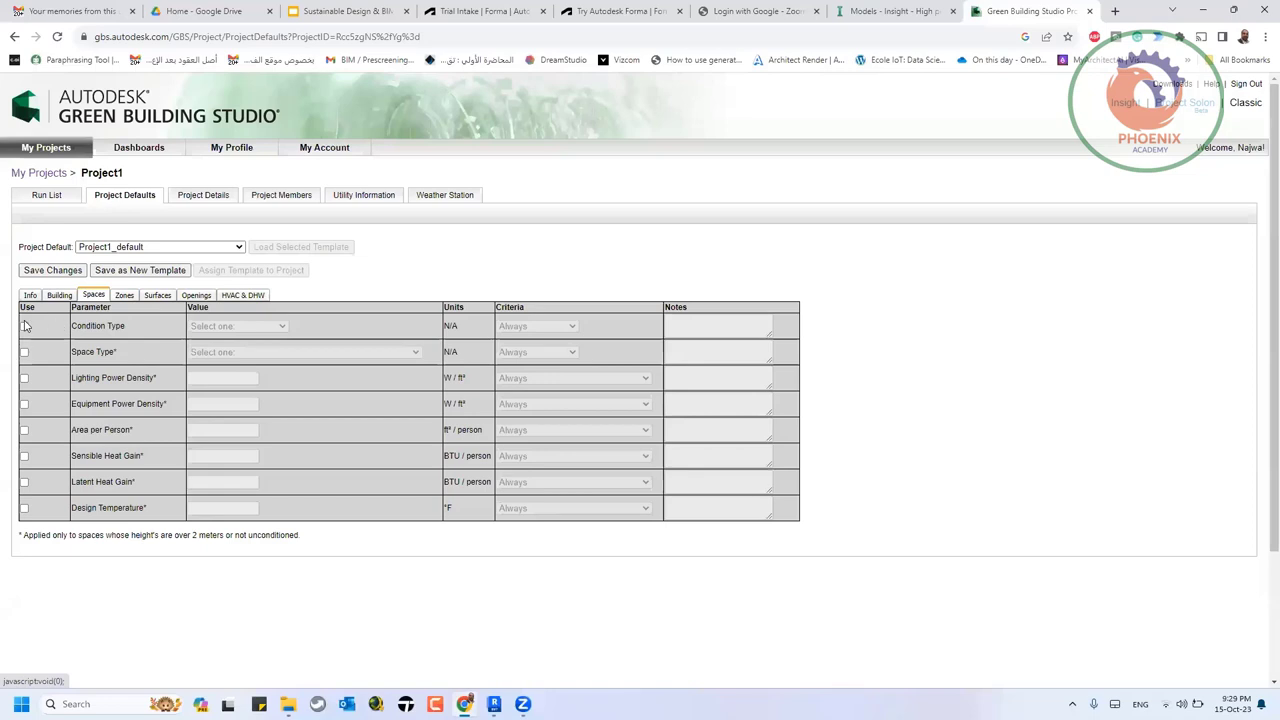
click(209, 197)
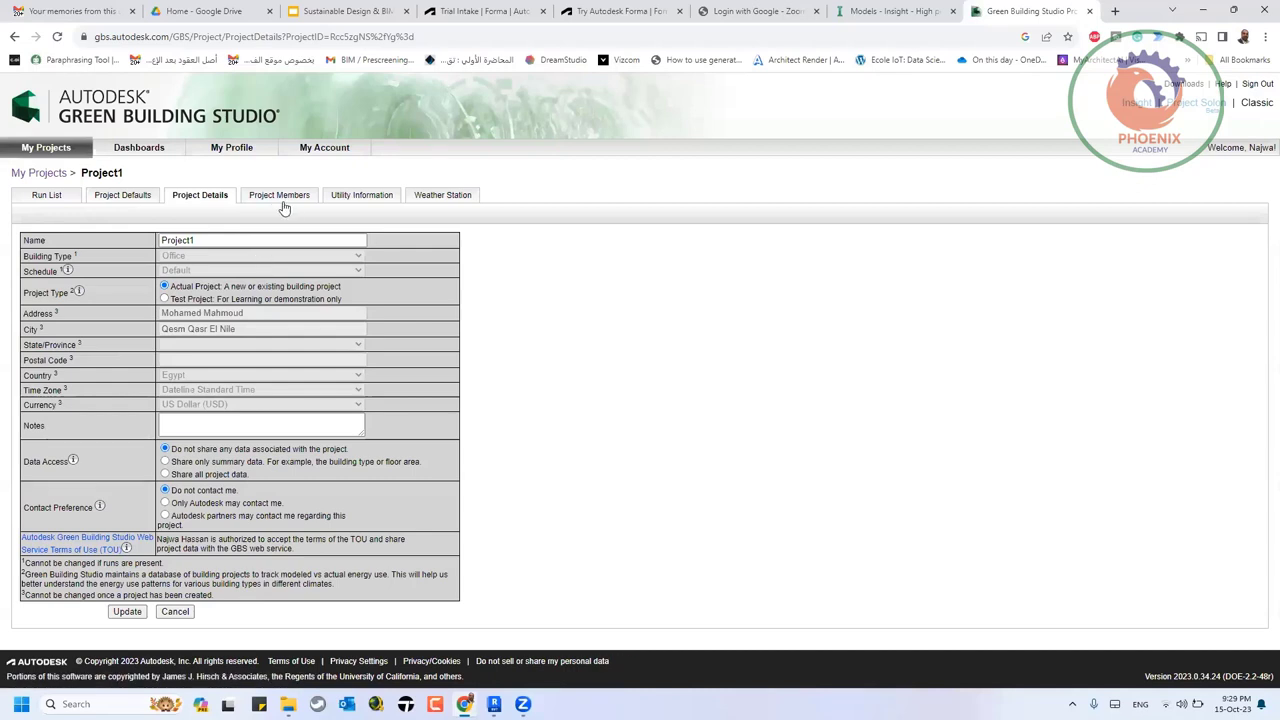
click(357, 199)
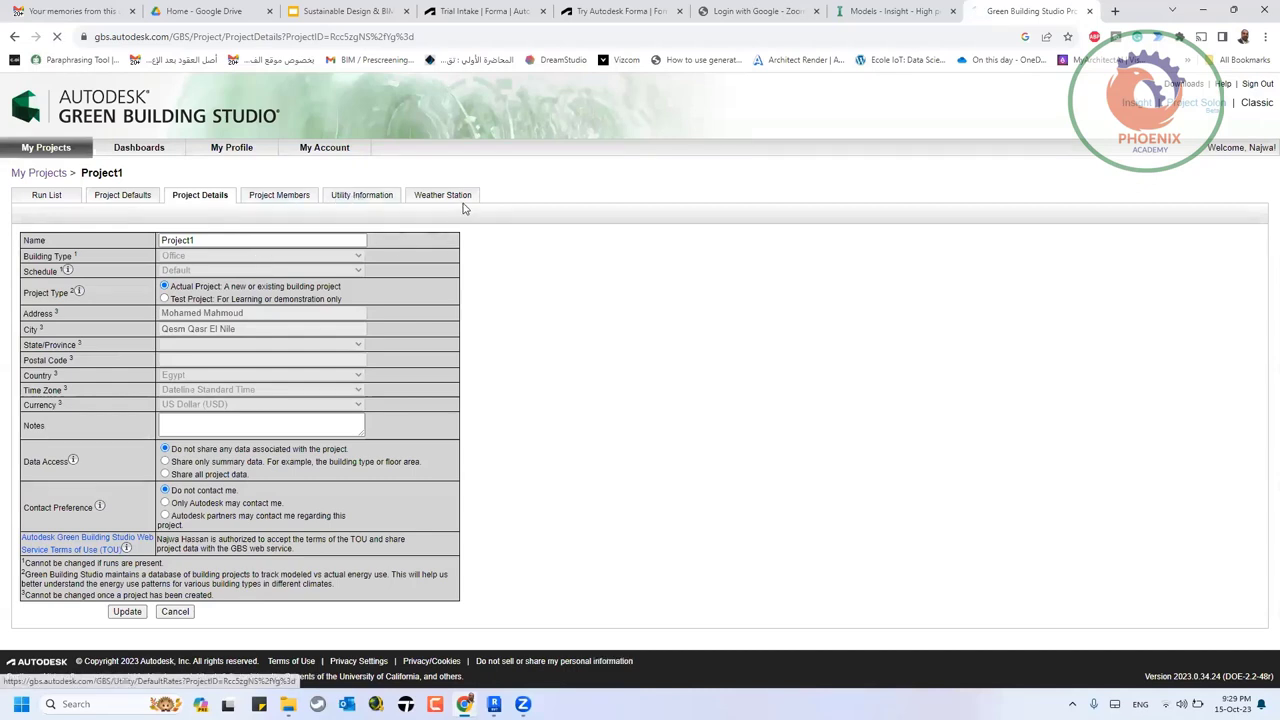
- Examine Project1's weather station summary, including the design conditions, temperature, wind rose, humidity and radiation charts
click(463, 202)
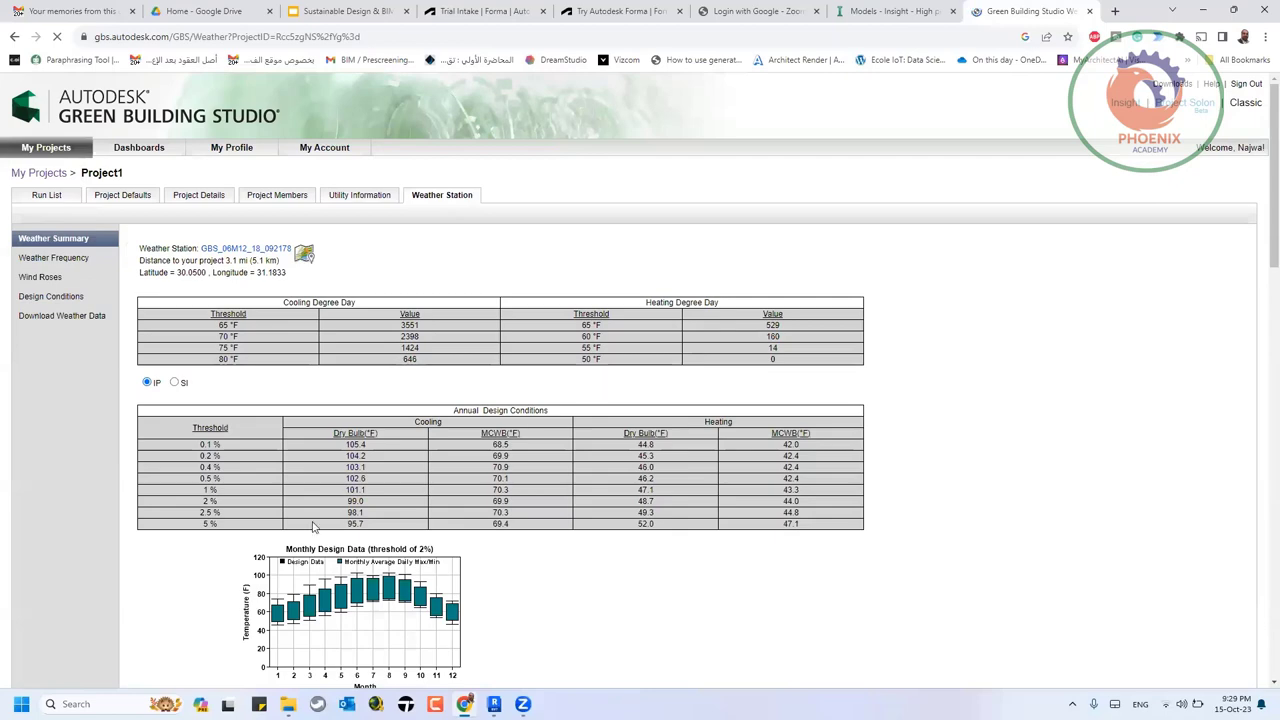
scroll(494, 438, down, 3)
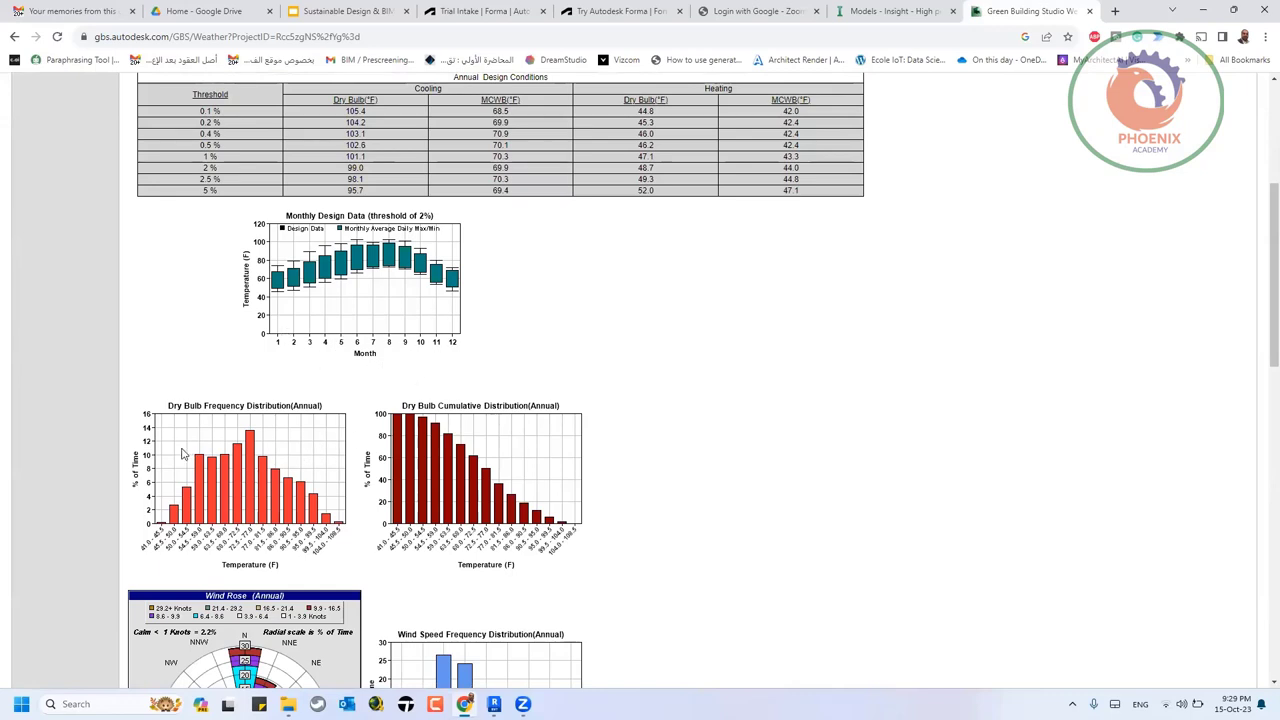
scroll(380, 425, down, 4)
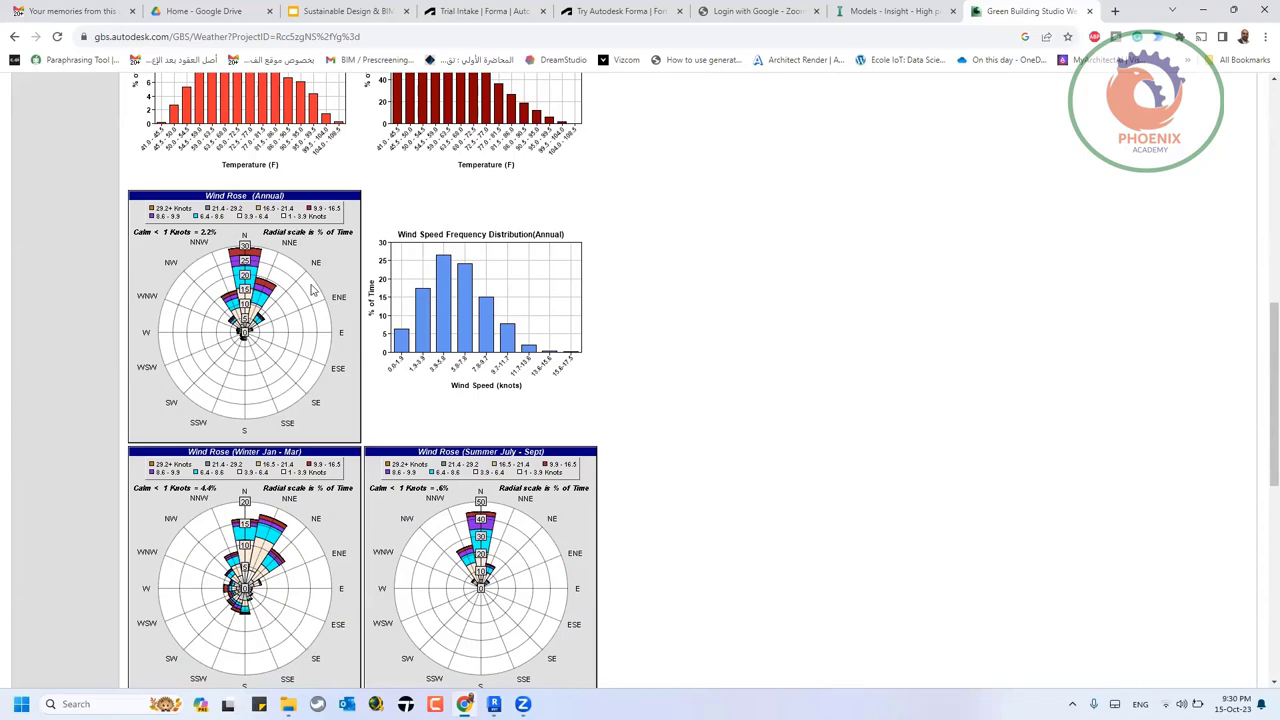
scroll(310, 300, down, 3)
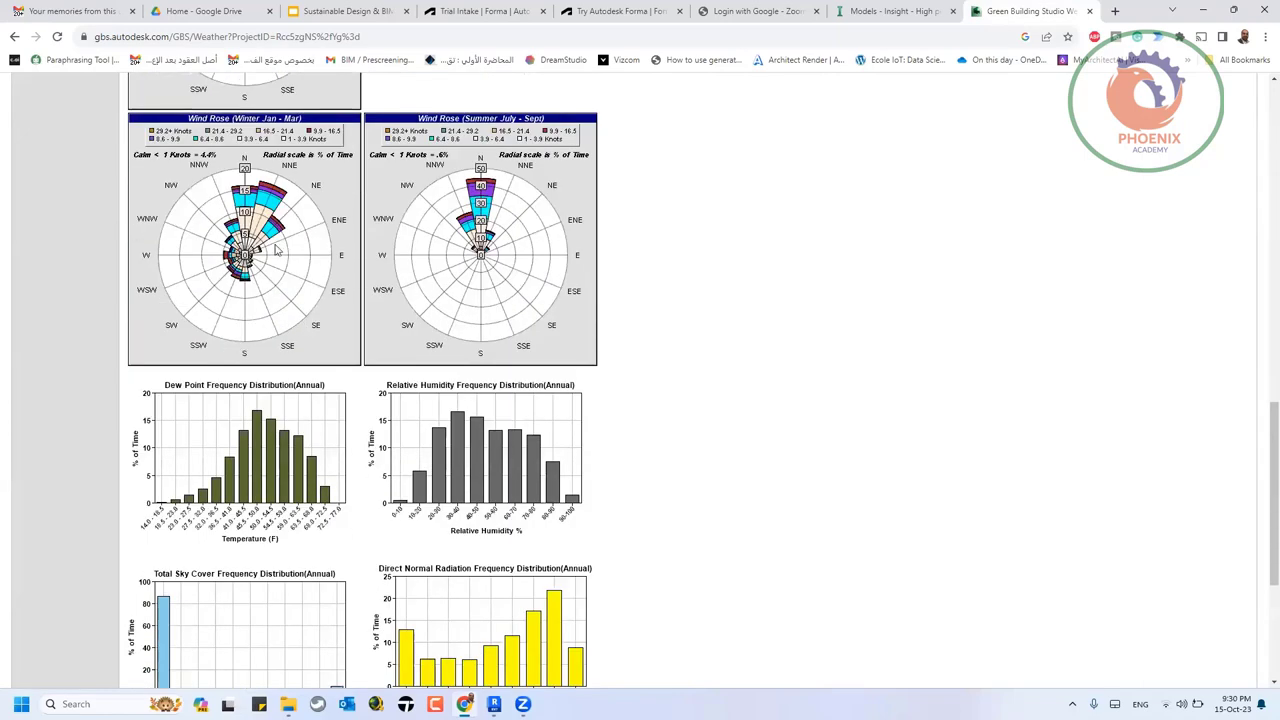
scroll(240, 318, down, 3)
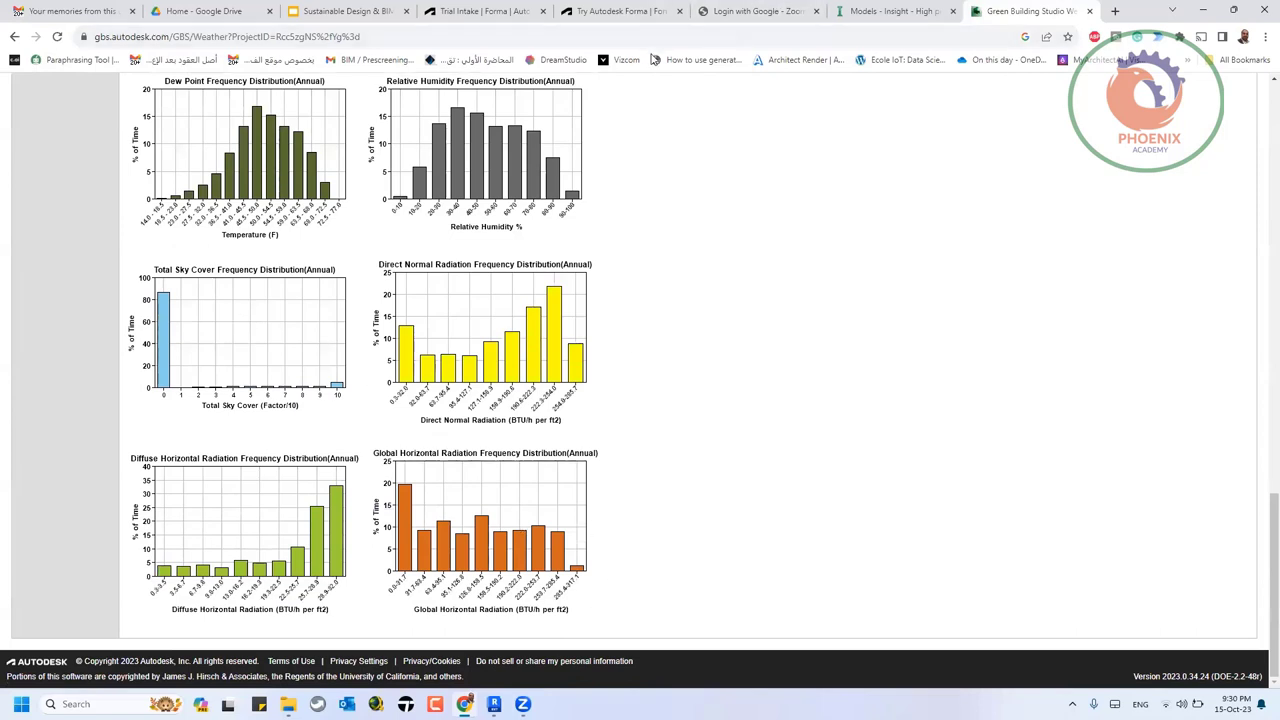
scroll(500, 310, up, 1)
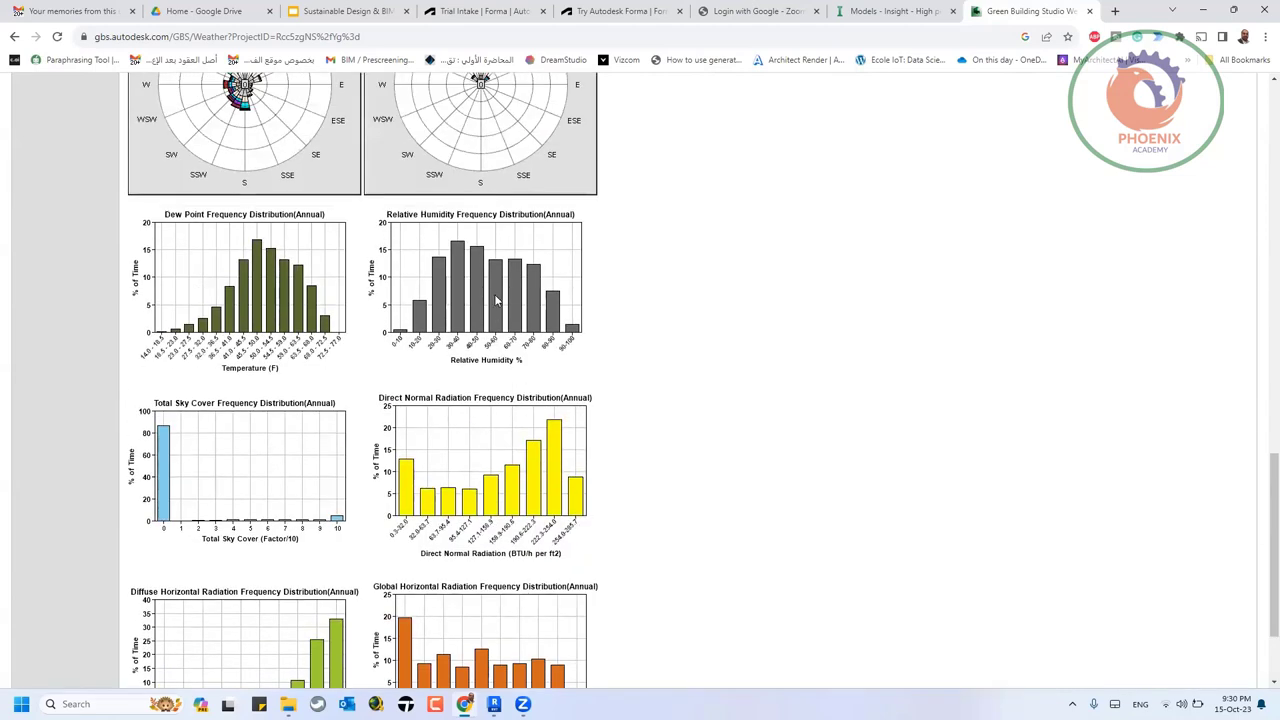
right_click(577, 333)
scroll(760, 334, up, 15)
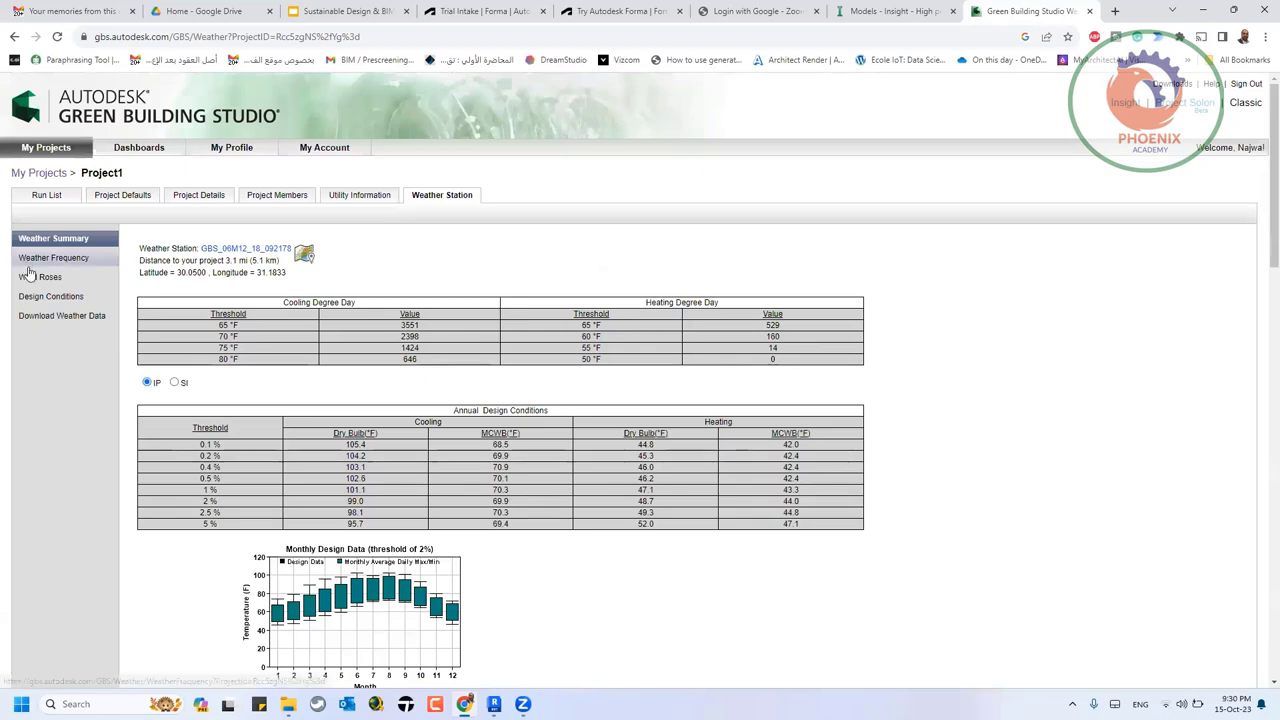
- Show the weather station's monthly design conditions with a threshold of 5 %
click(50, 297)
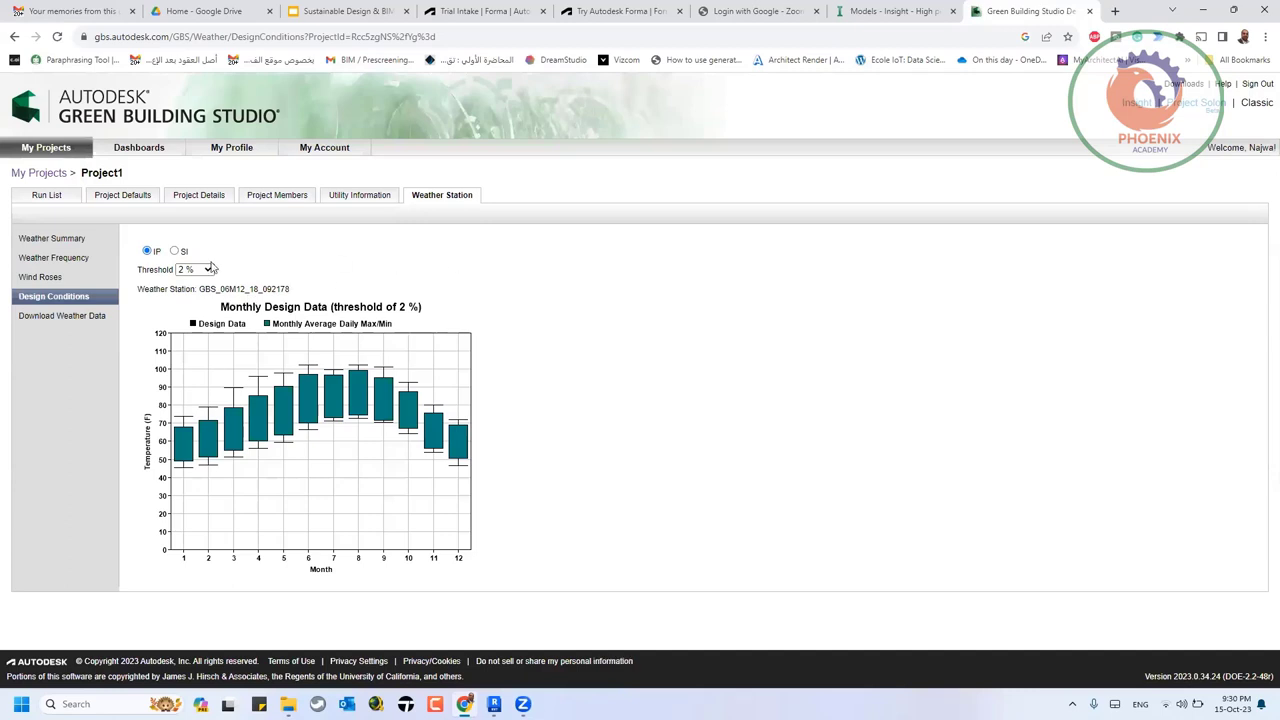
click(190, 272)
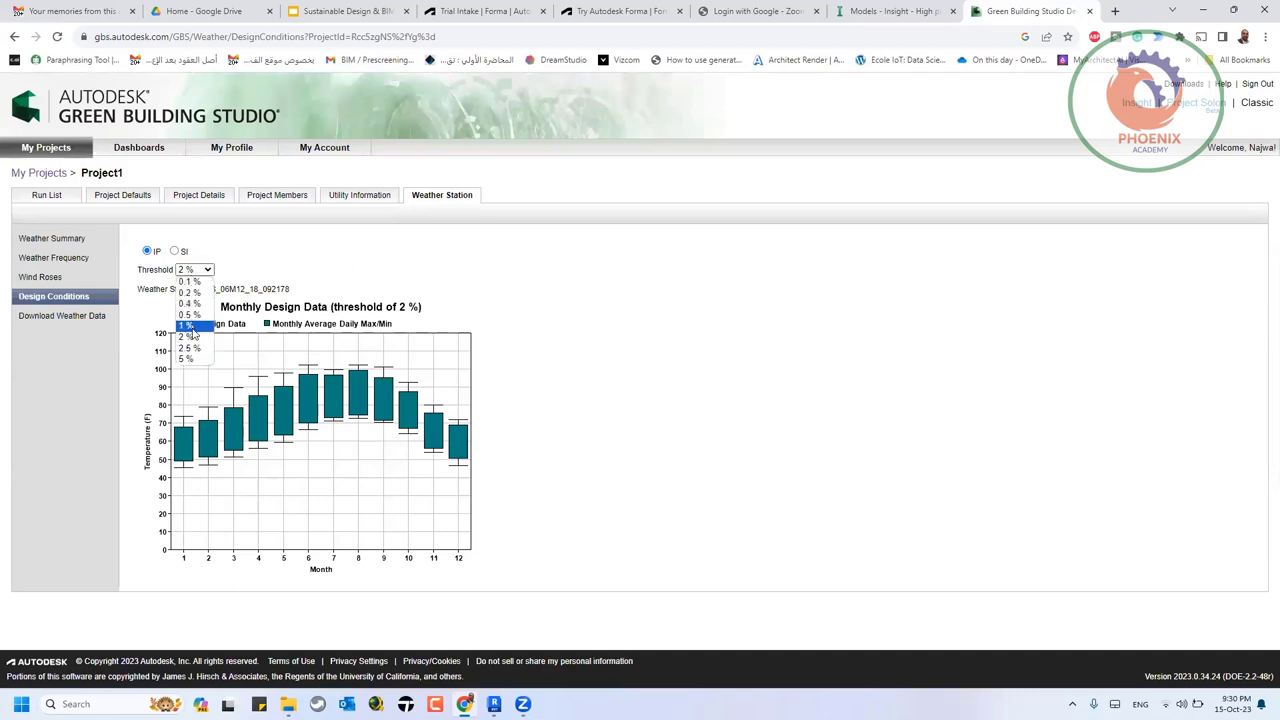
click(185, 361)
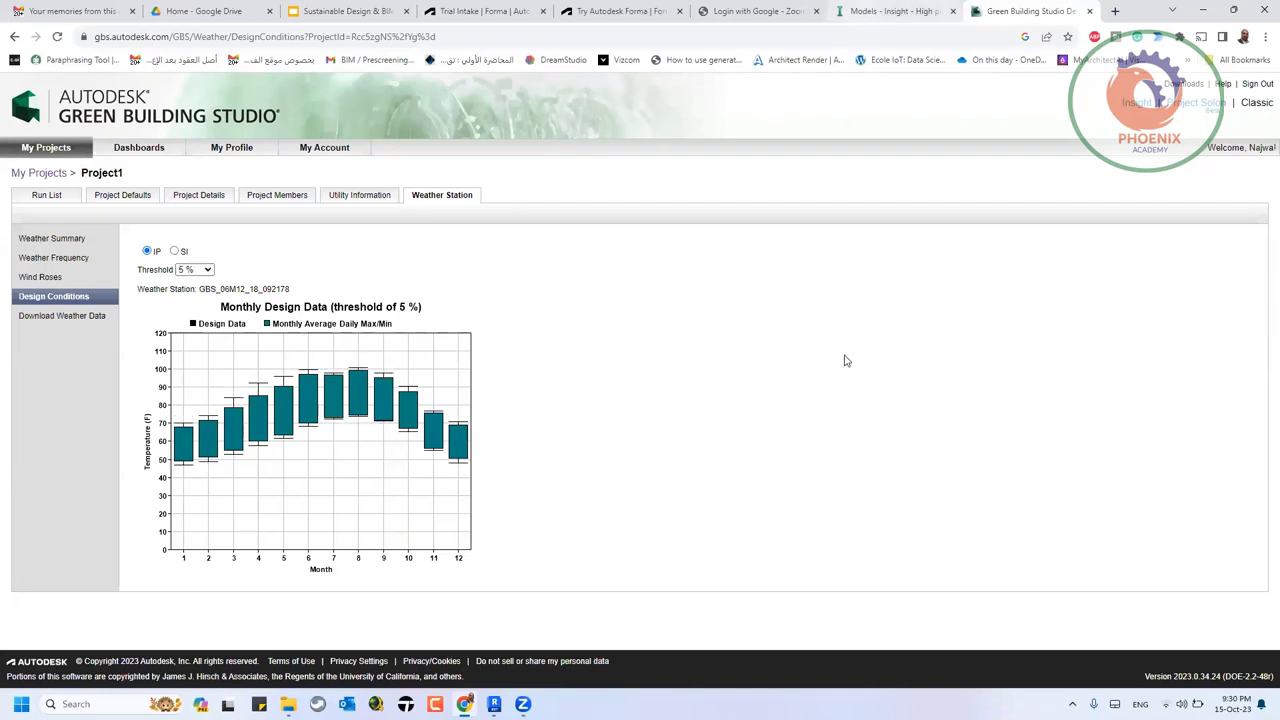
- Switch to Autodesk Insight and open the Project1 model's energy analysis
click(898, 11)
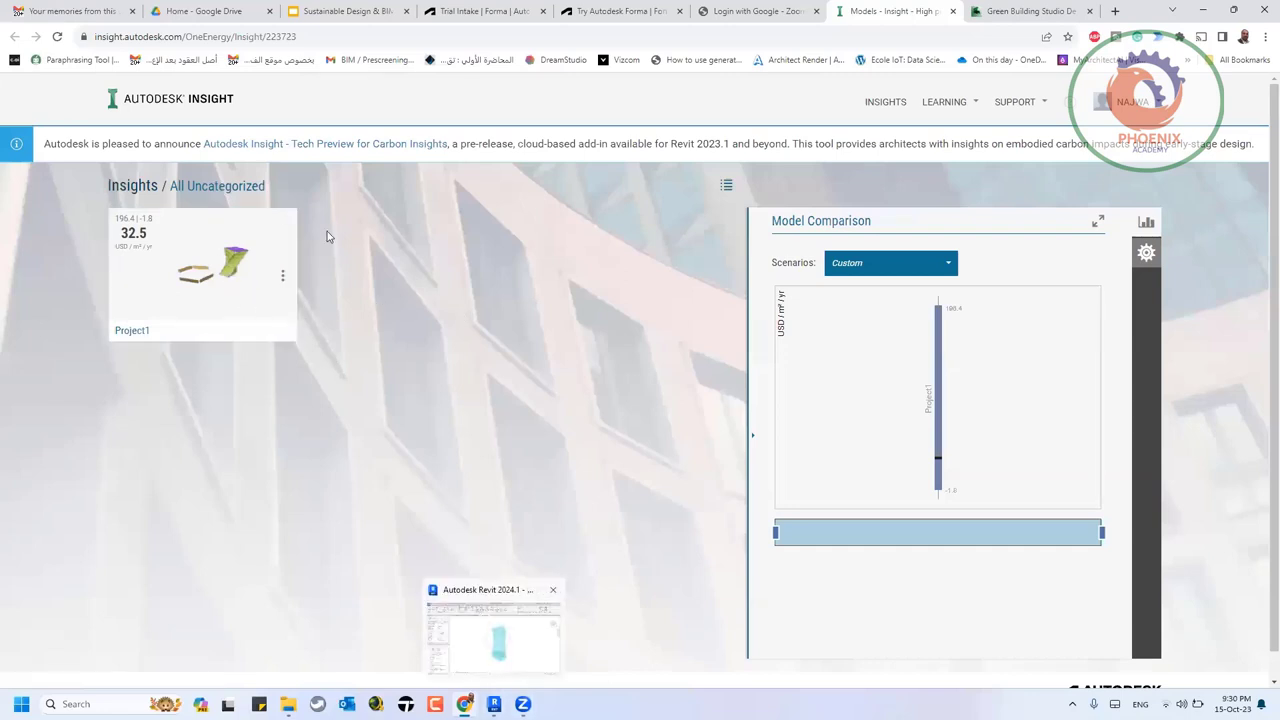
mouse_move(464, 704)
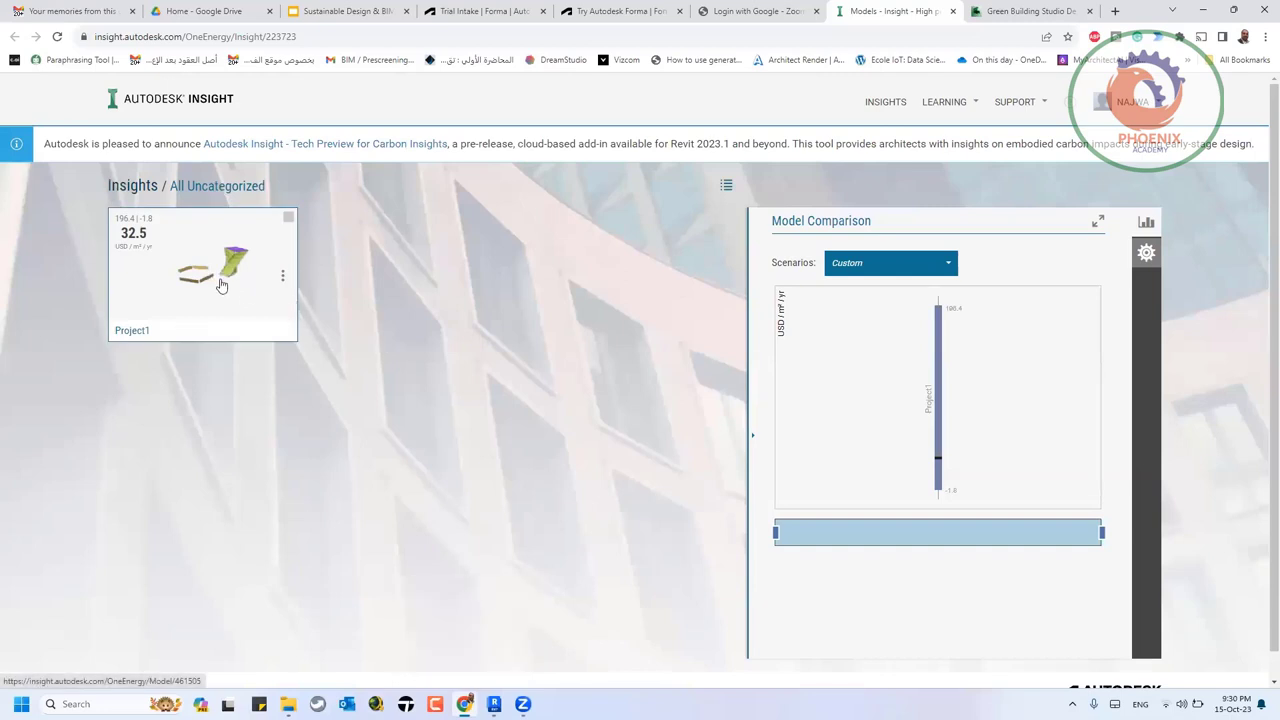
click(152, 265)
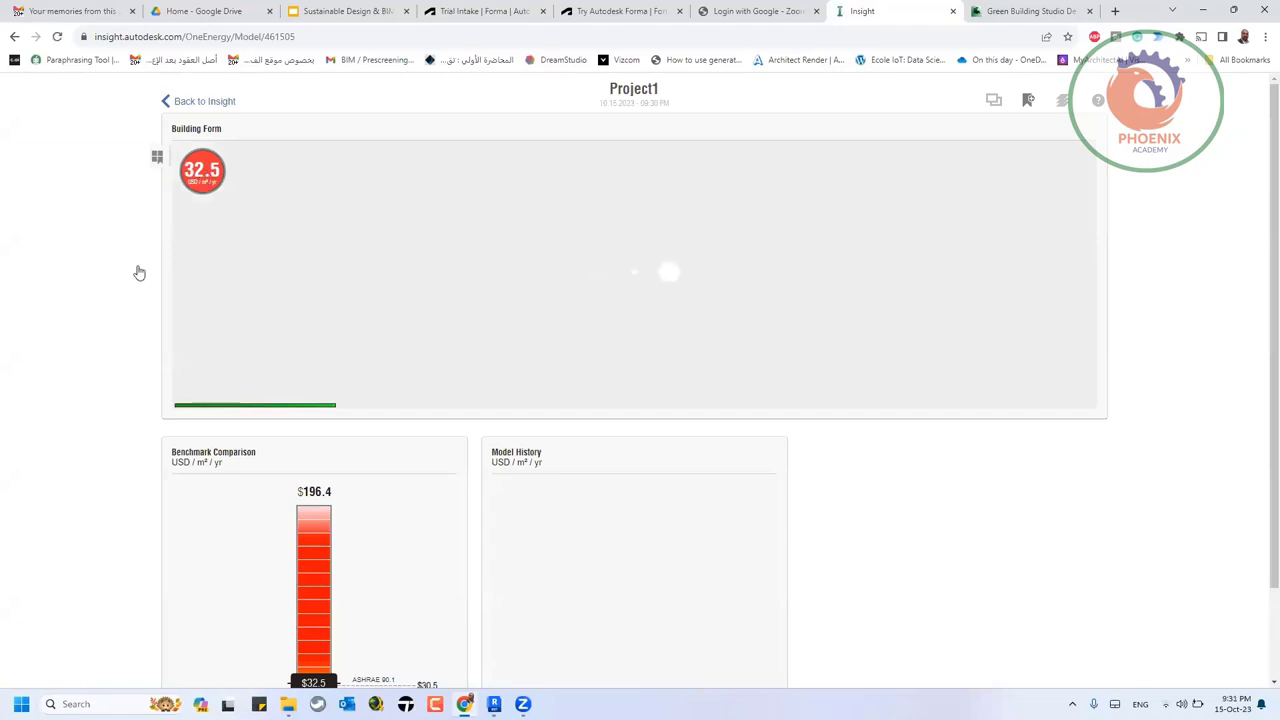
- Look through Project1's benchmark, model view and all energy factors, from building orientation and window ratios to HVAC and PV efficiency
scroll(139, 273, down, 1)
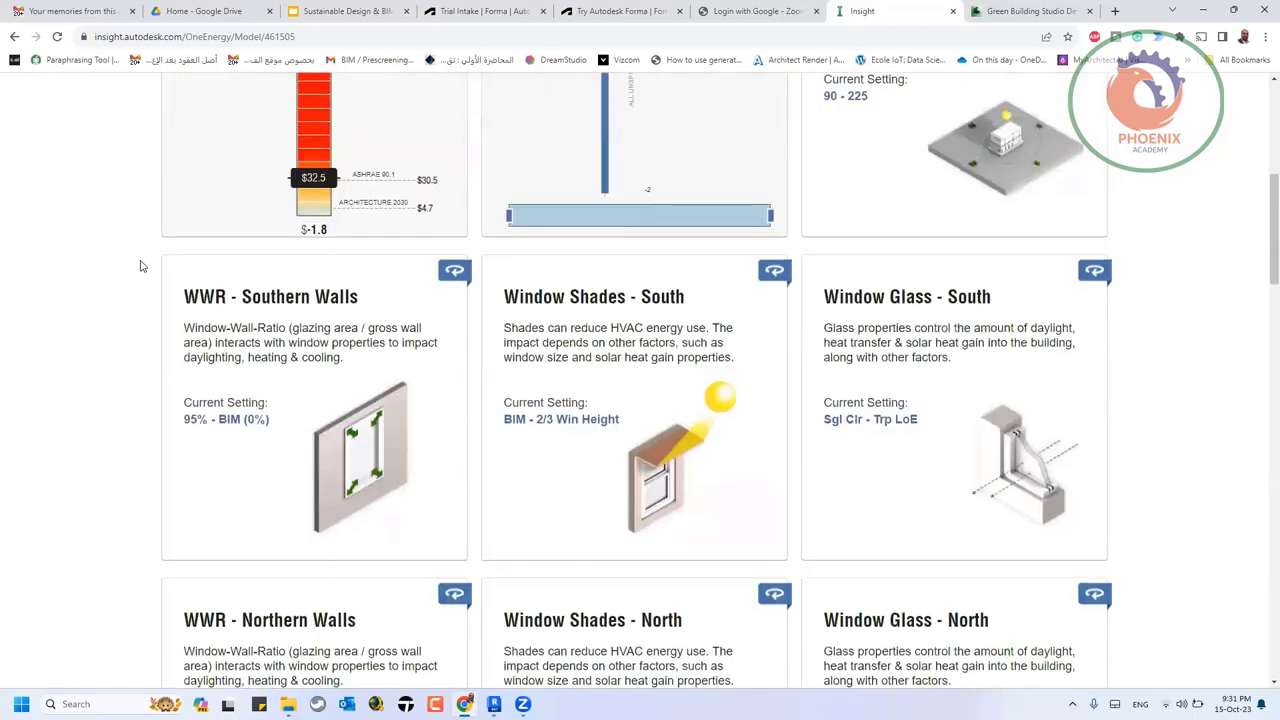
scroll(141, 266, down, 5)
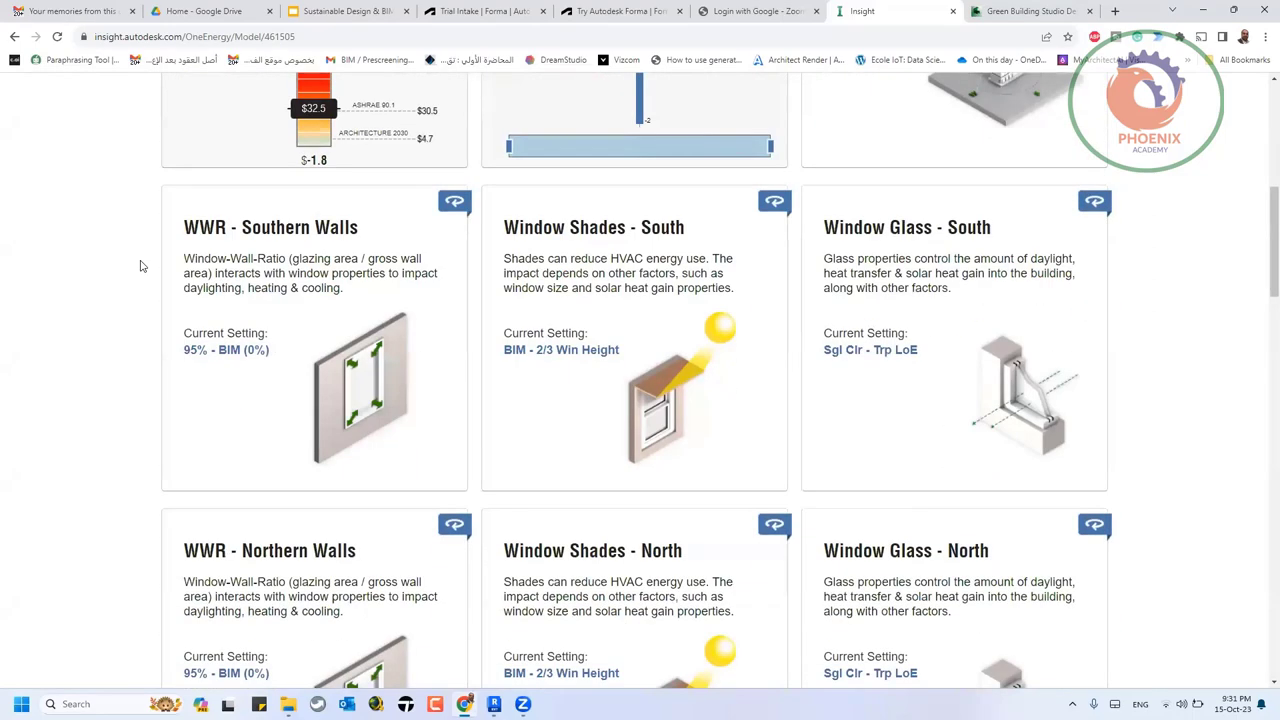
scroll(141, 266, down, 3)
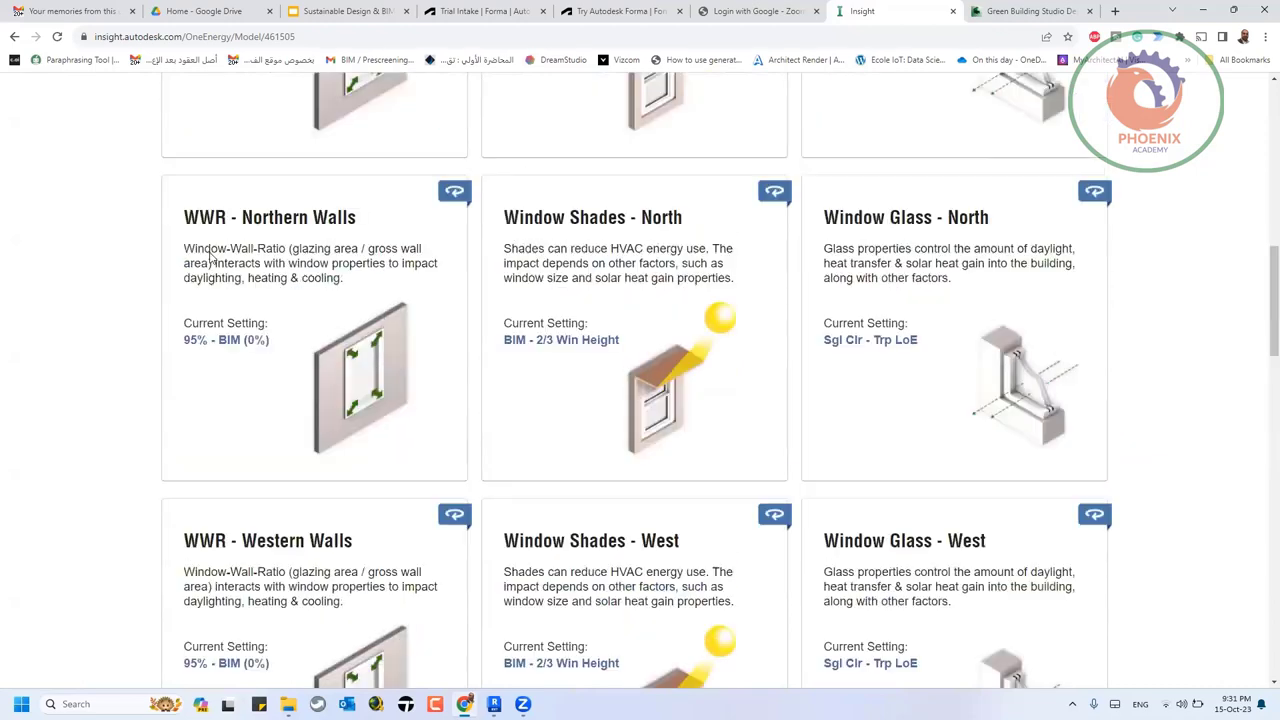
scroll(1260, 369, up, 10)
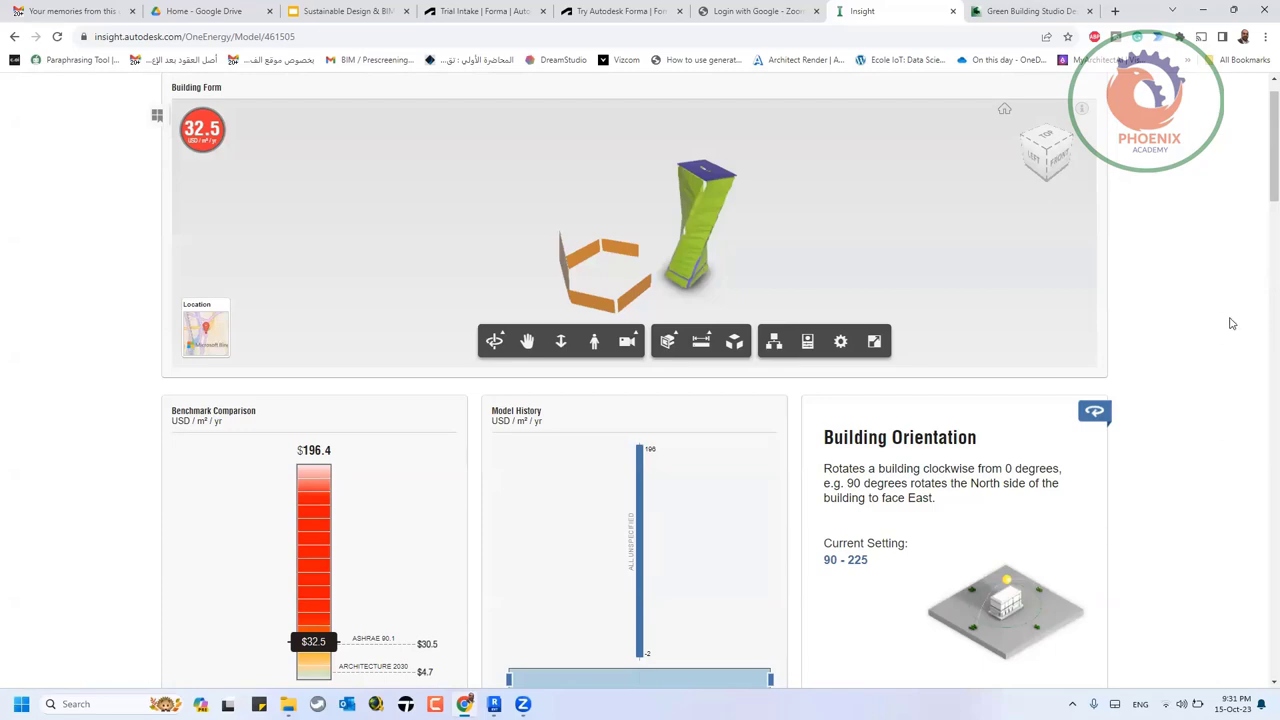
scroll(1171, 386, down, 6)
scroll(1160, 418, down, 10)
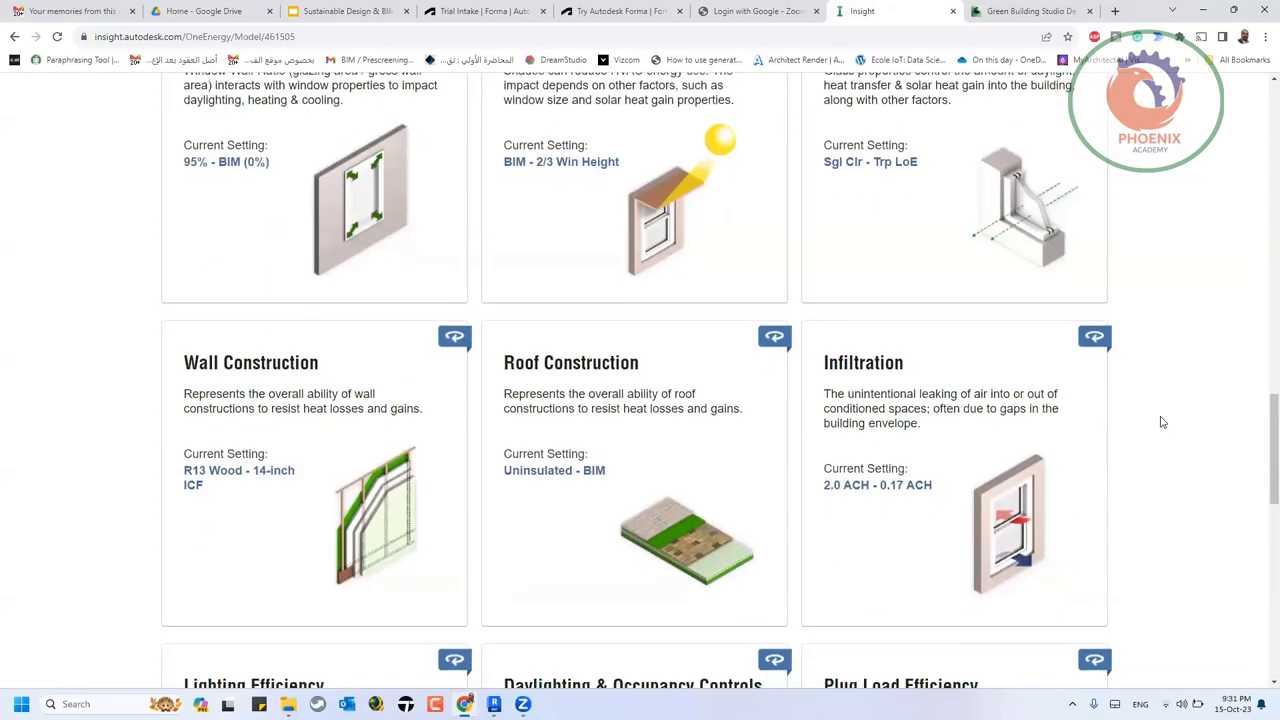
scroll(1160, 420, down, 3)
scroll(1158, 423, down, 3)
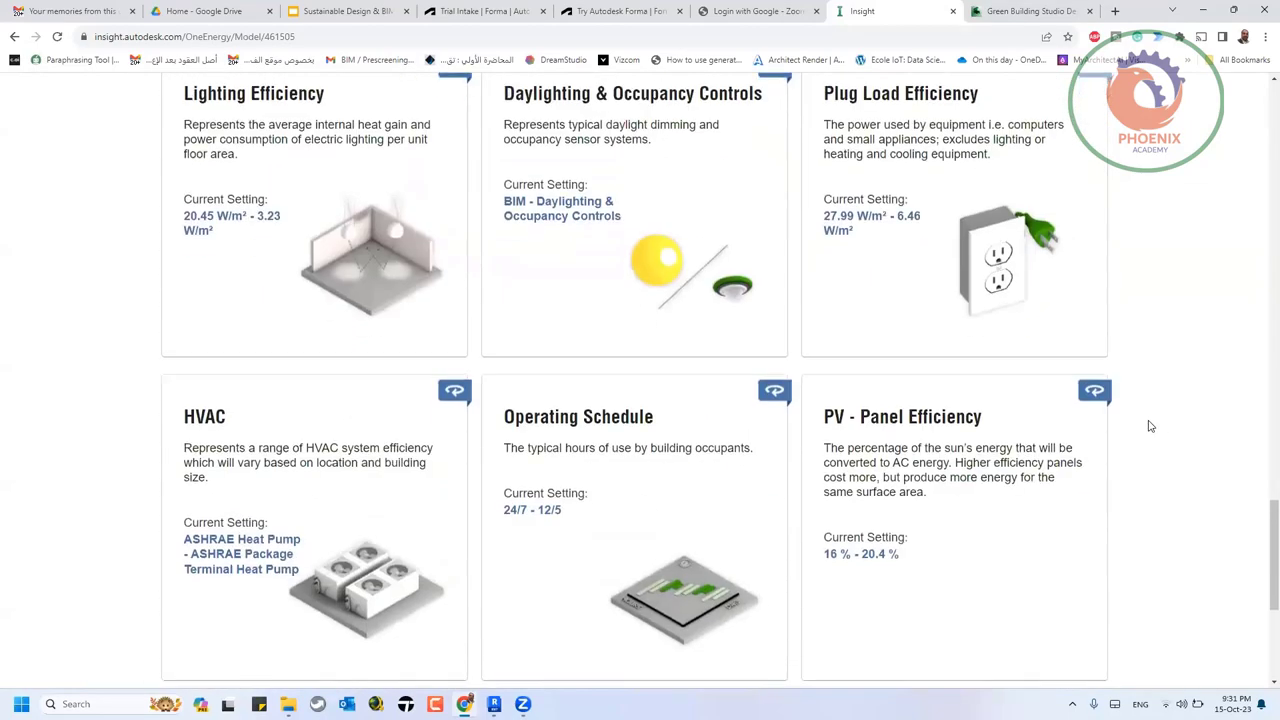
scroll(1149, 423, down, 3)
scroll(1140, 440, up, 10)
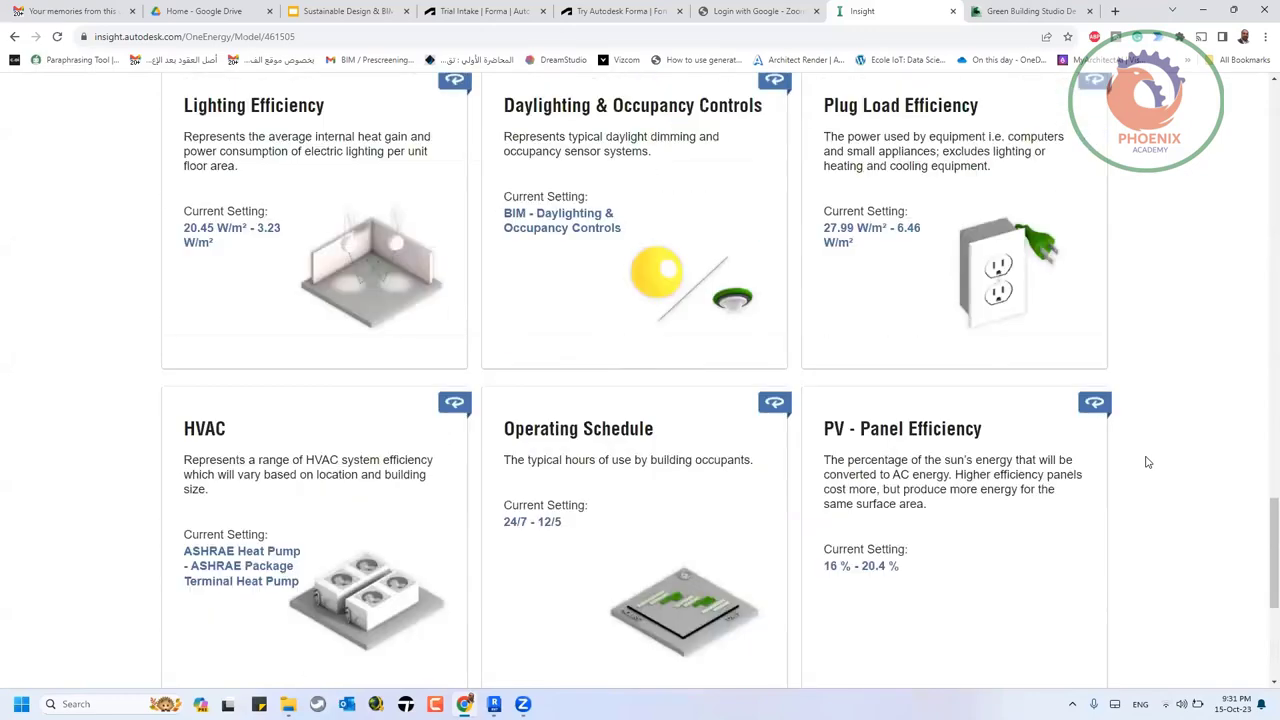
scroll(1177, 459, up, 2)
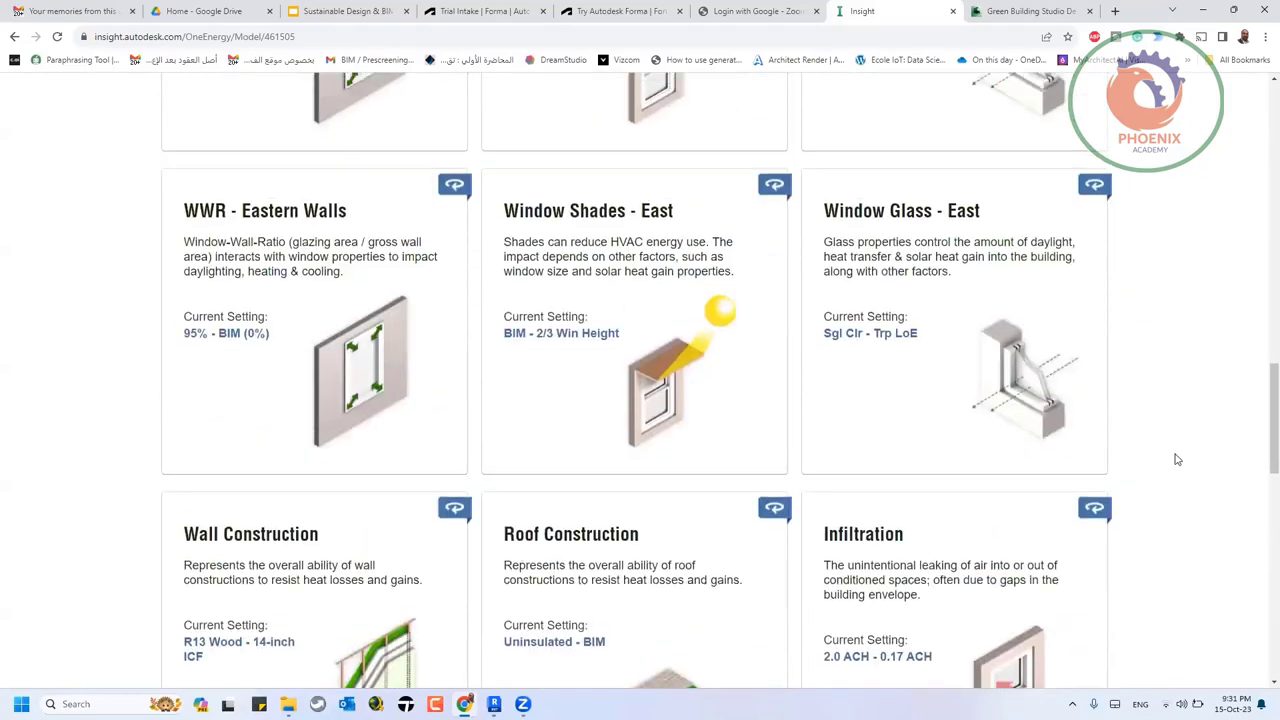
scroll(1177, 459, up, 3)
scroll(1177, 459, down, 1)
scroll(1177, 459, down, 1)
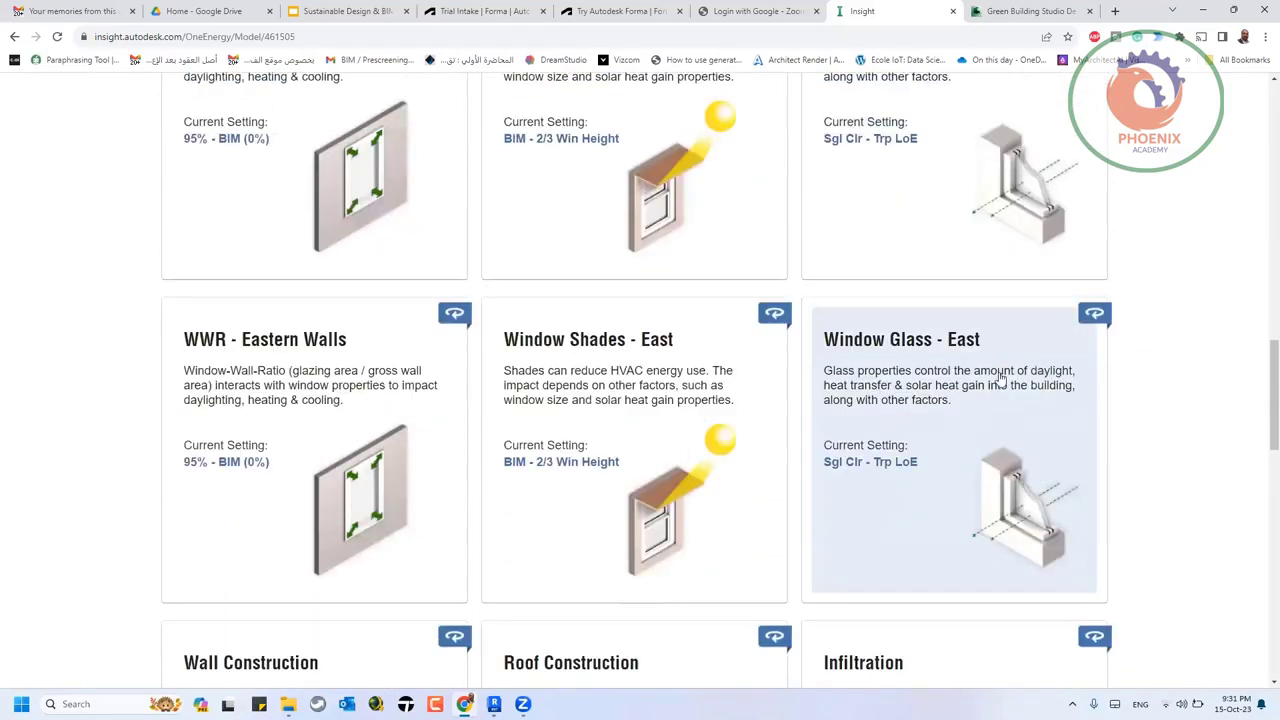
- Restrict the Window Shades - West range to the 2/3 Win Height option and save the current settings as a scenario
scroll(677, 294, up, 2)
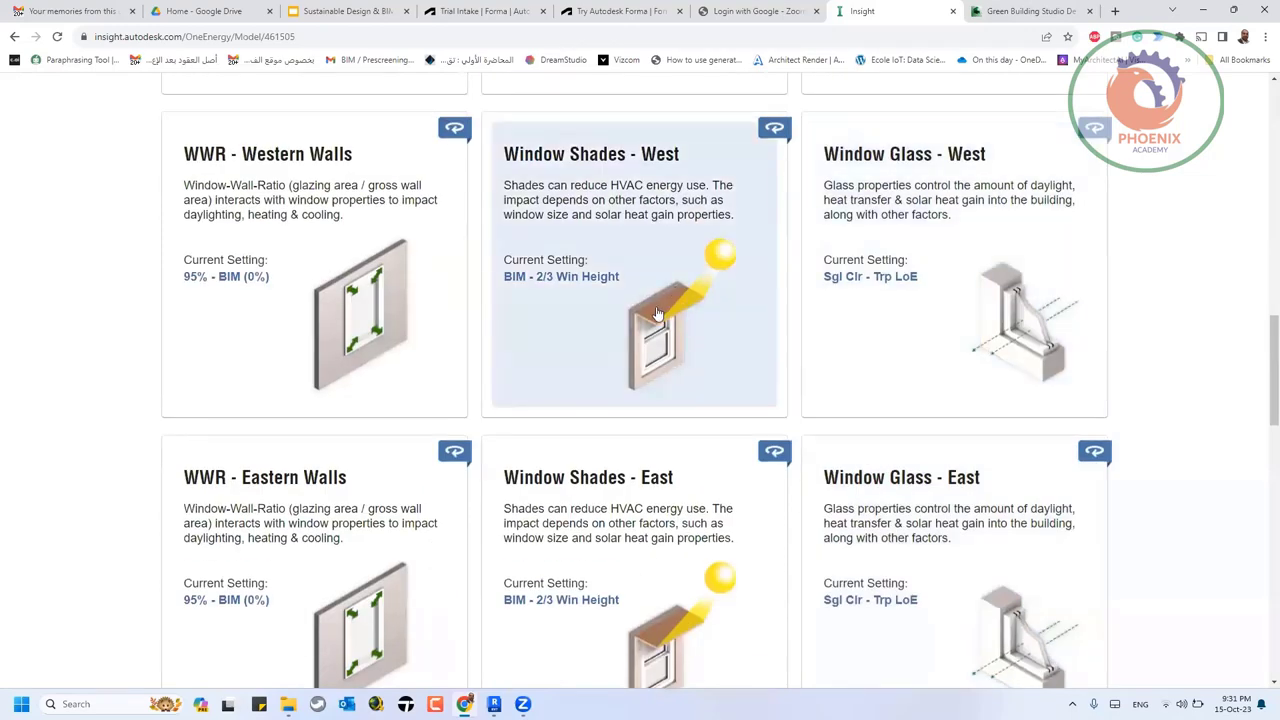
click(660, 312)
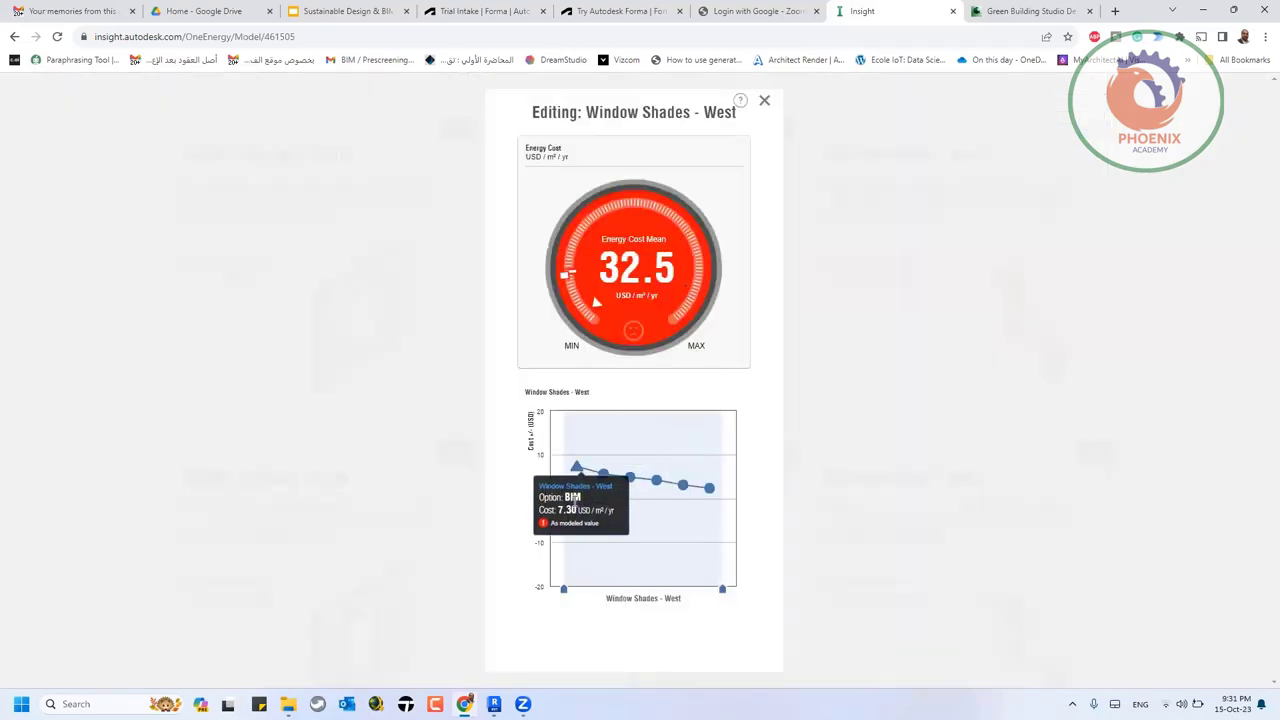
mouse_move(577, 468)
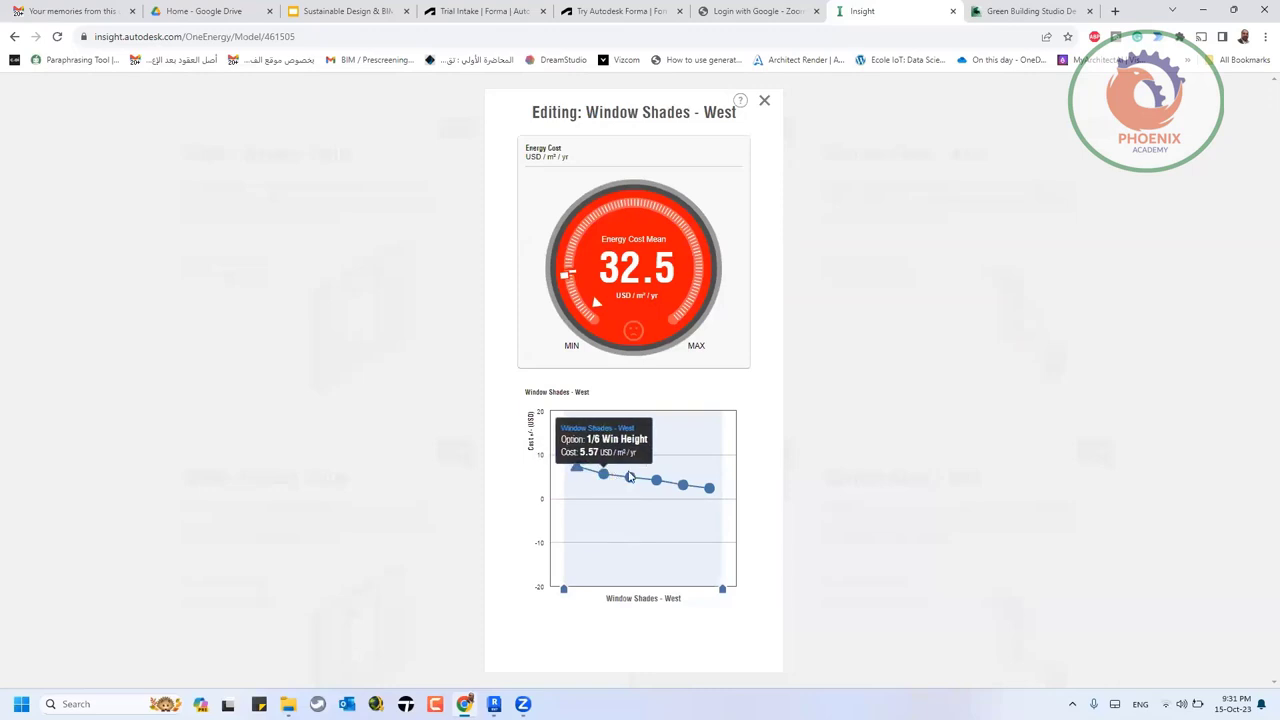
mouse_move(712, 492)
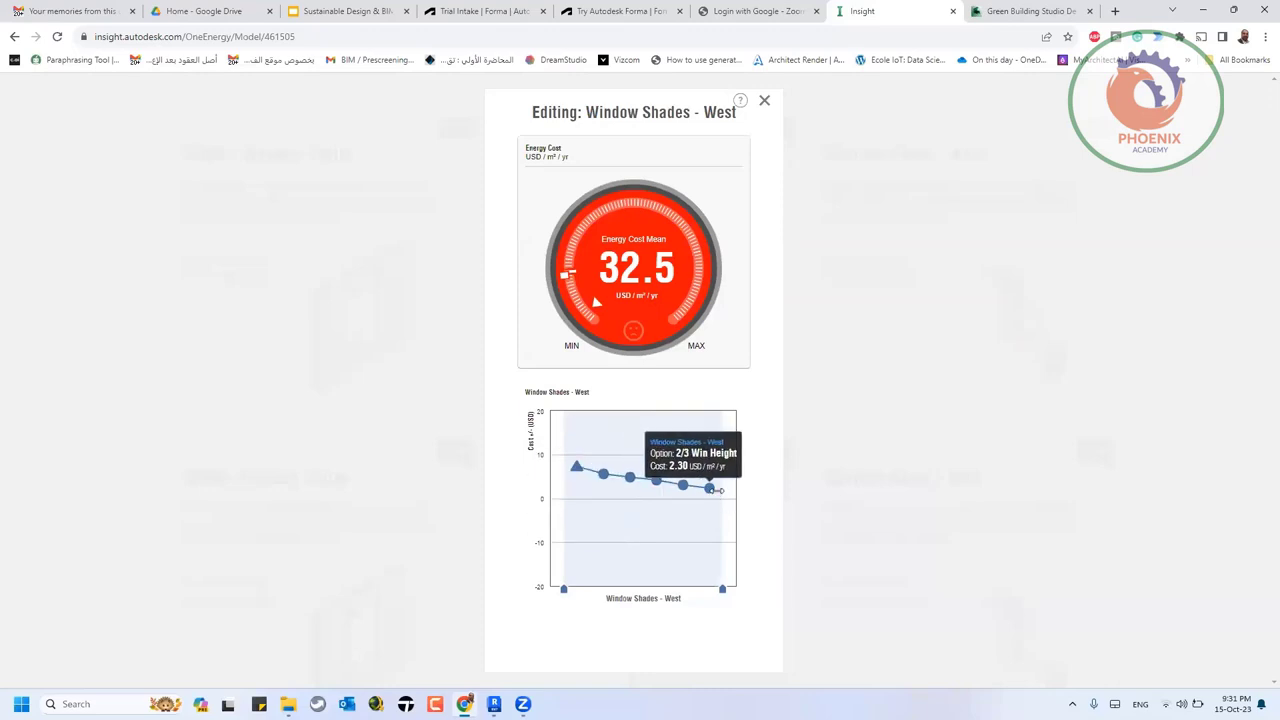
drag(565, 592, 695, 585)
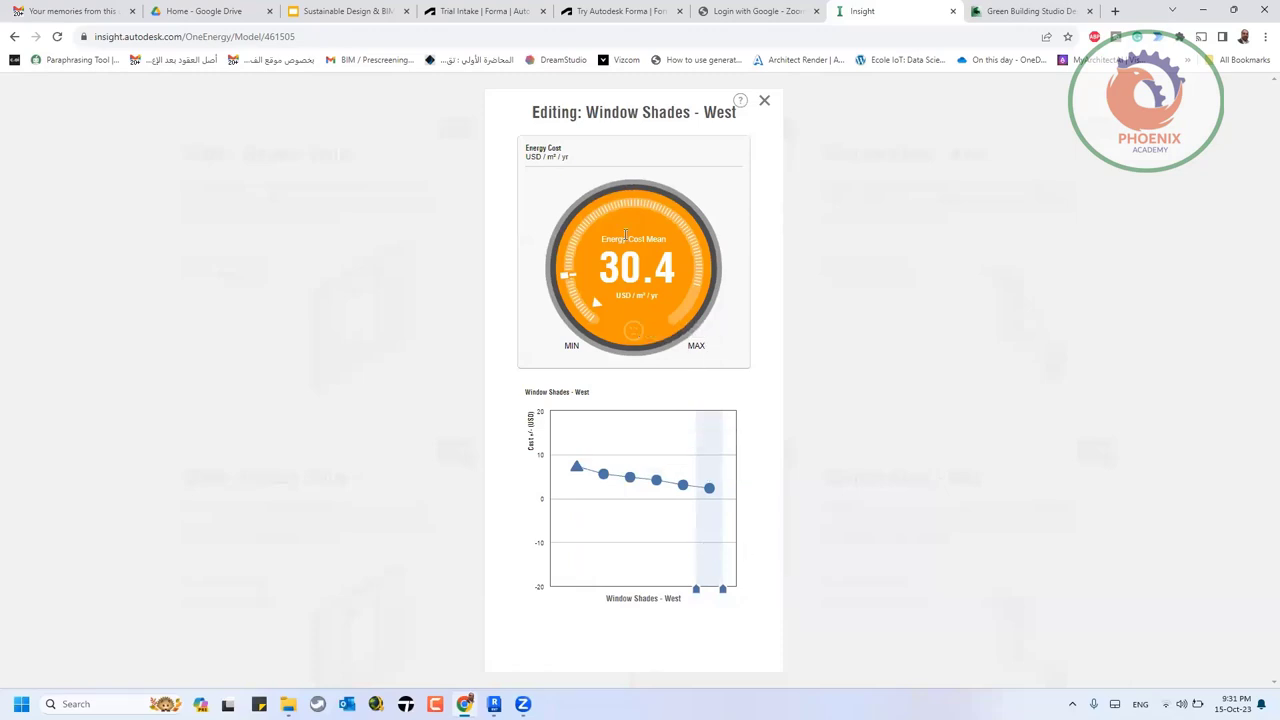
click(765, 104)
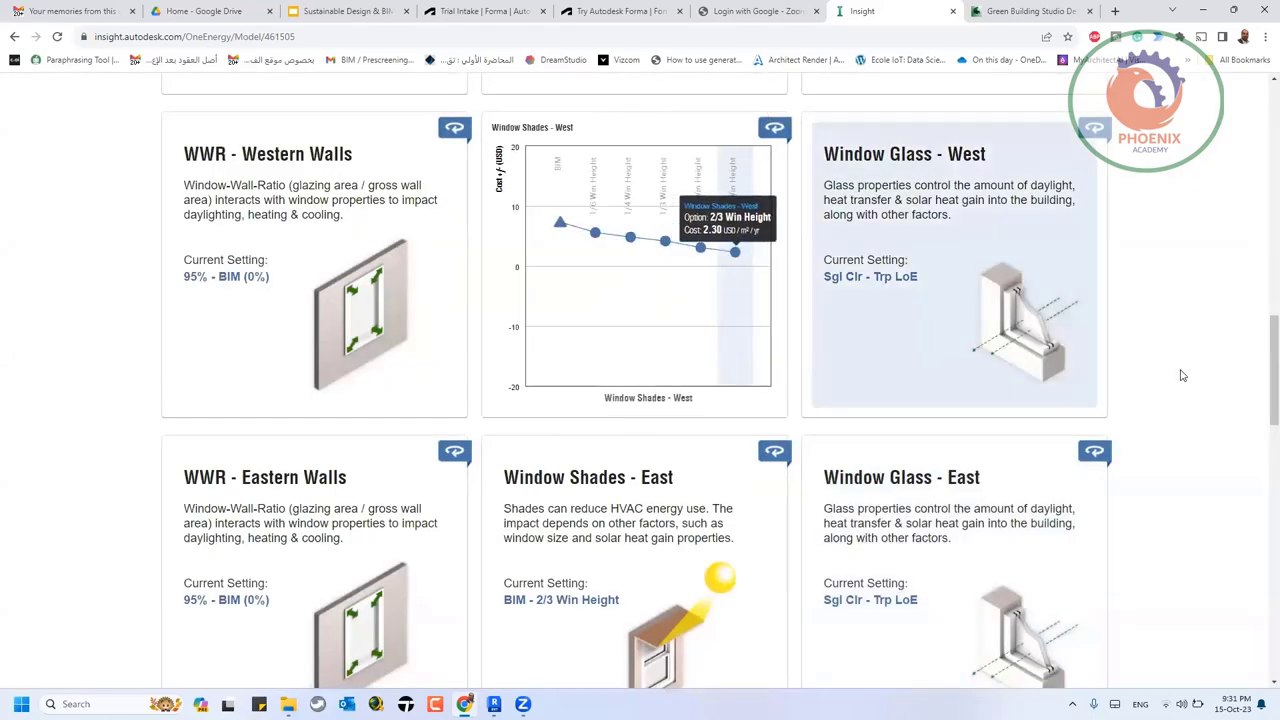
scroll(1180, 375, up, 12)
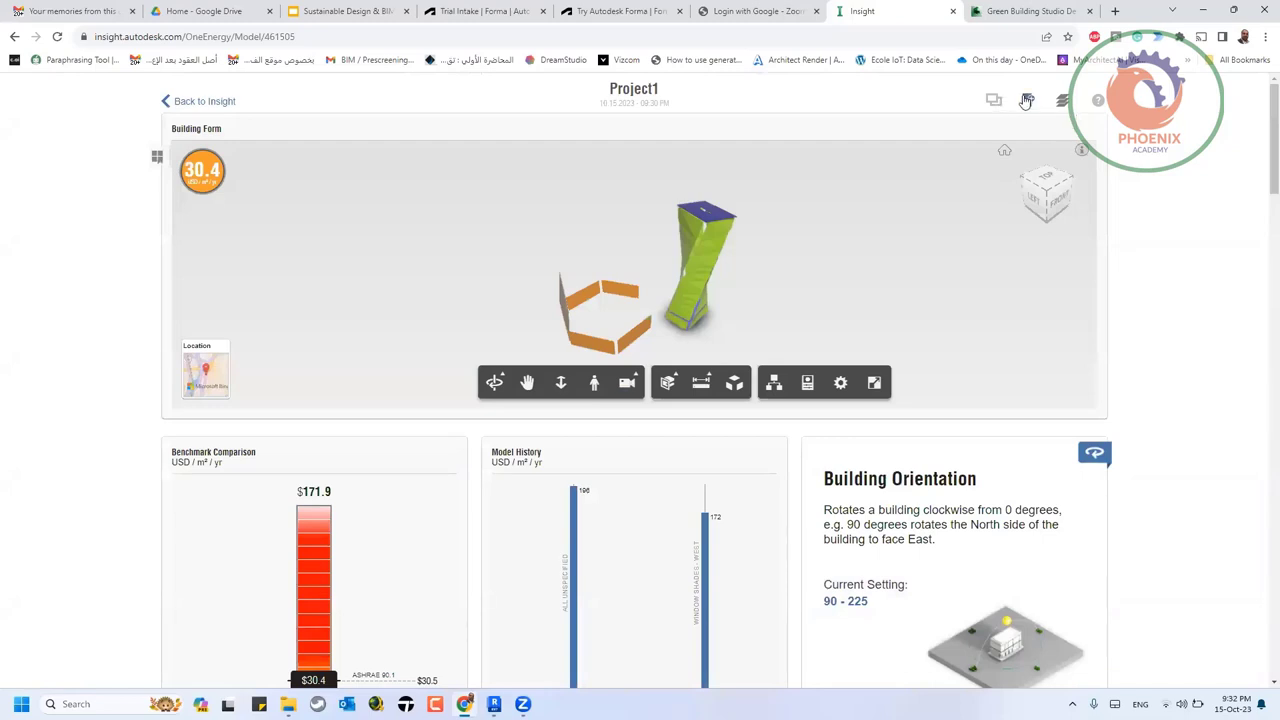
click(1026, 101)
- Restrict the Window Glass - North range to the Trp LoE option and save the settings as another scenario
scroll(1170, 413, down, 4)
scroll(1170, 413, down, 5)
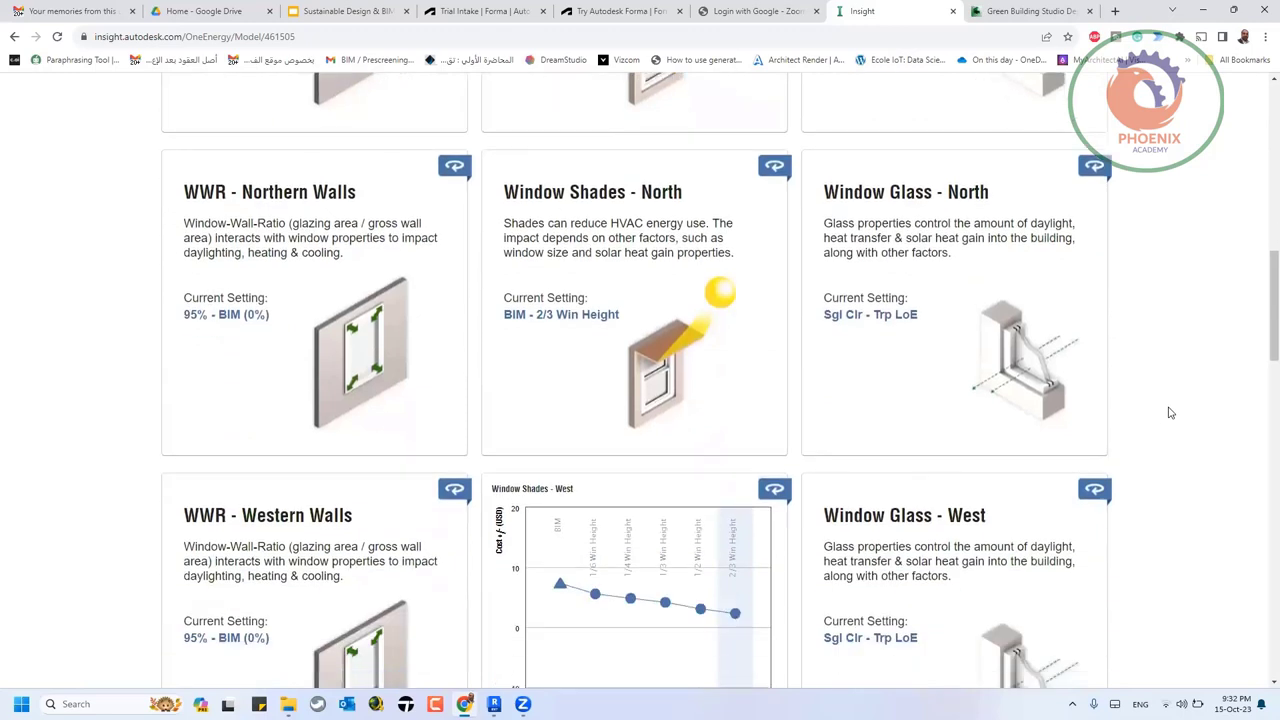
click(970, 319)
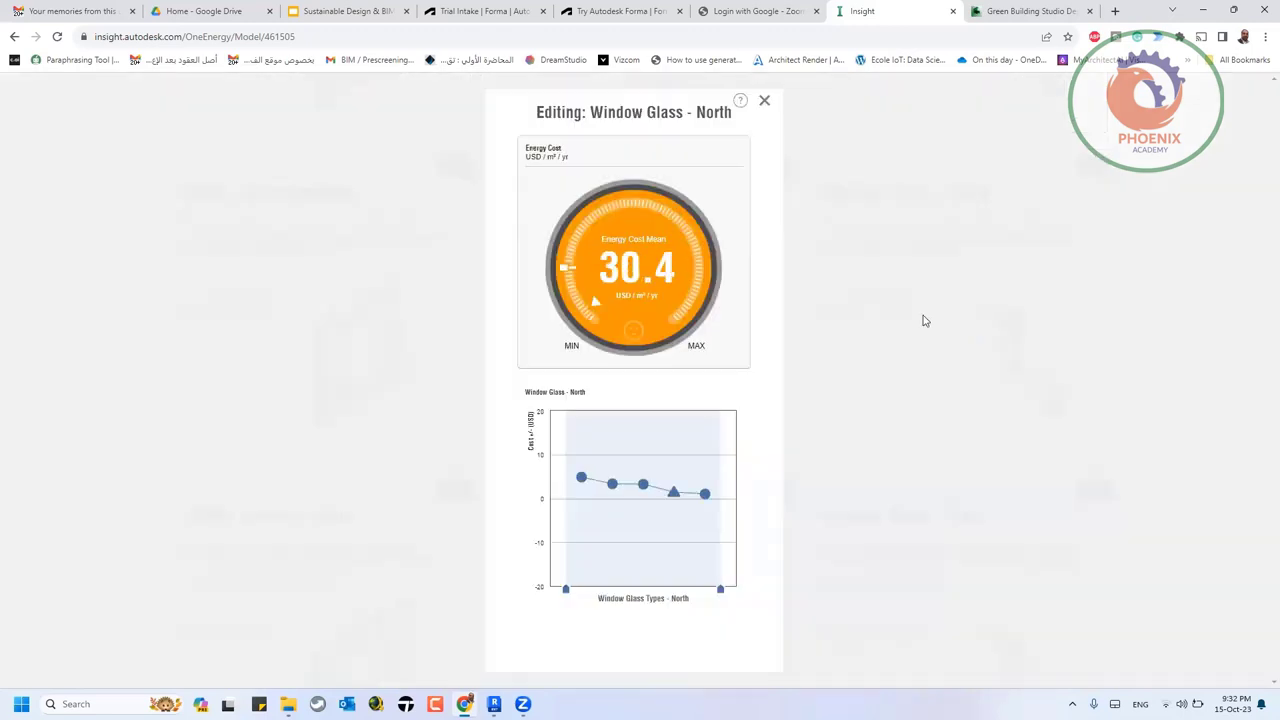
mouse_move(594, 600)
drag(566, 590, 743, 586)
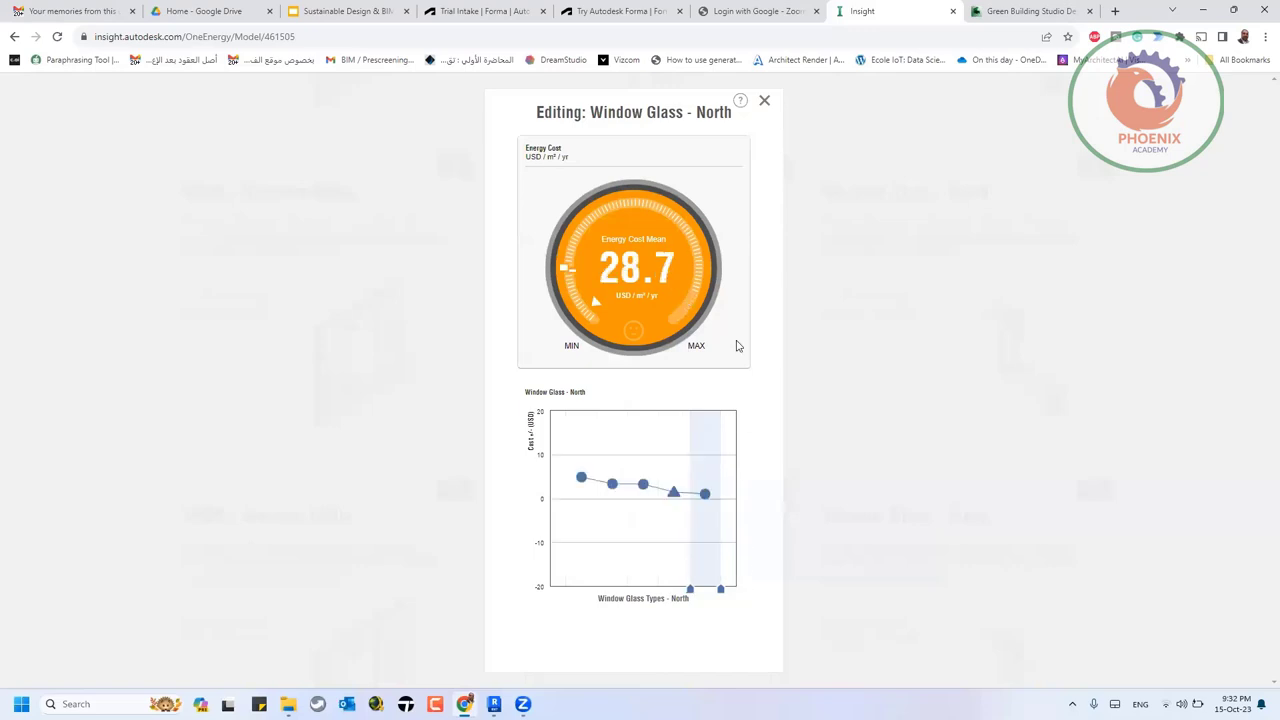
click(765, 103)
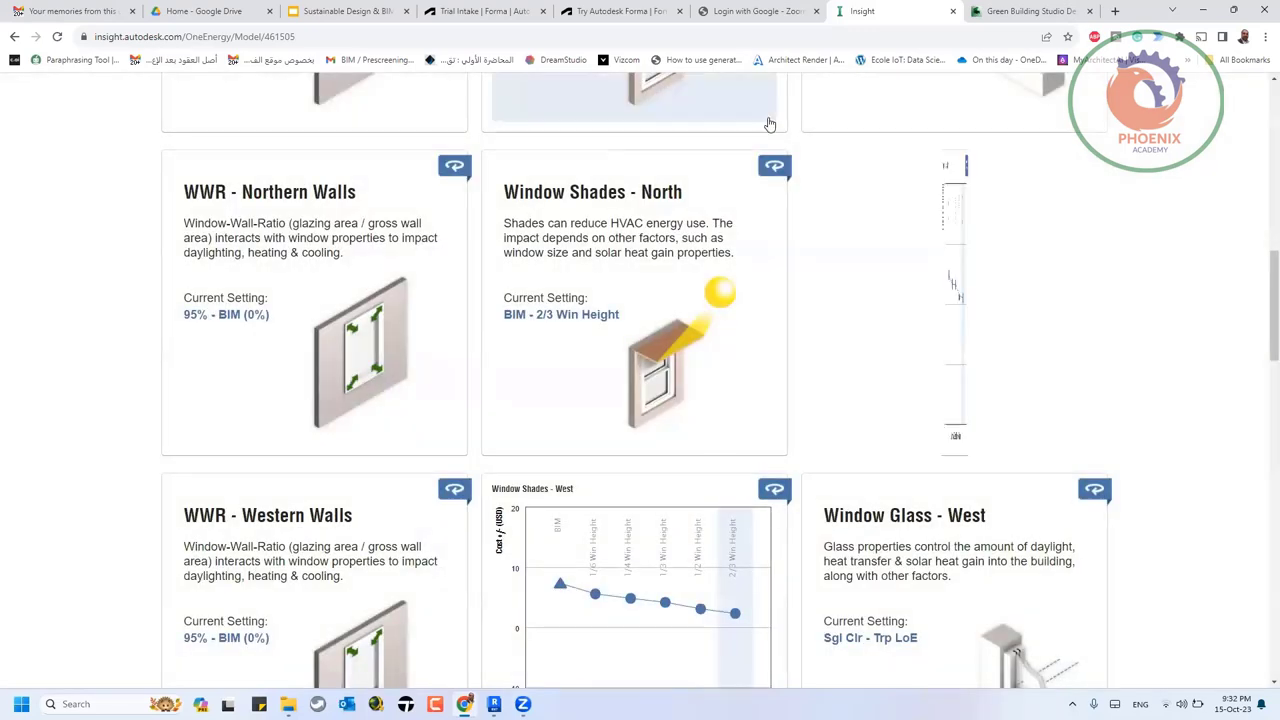
scroll(1192, 455, up, 3)
scroll(1192, 455, up, 6)
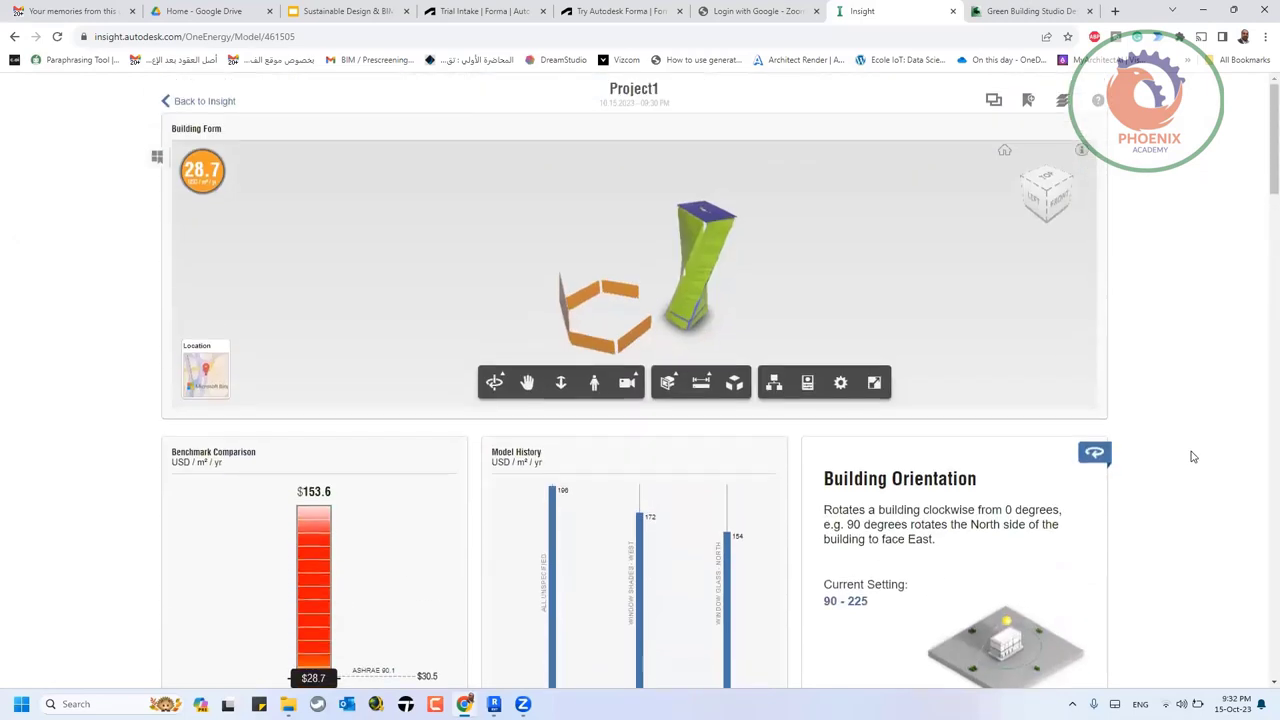
click(1028, 102)
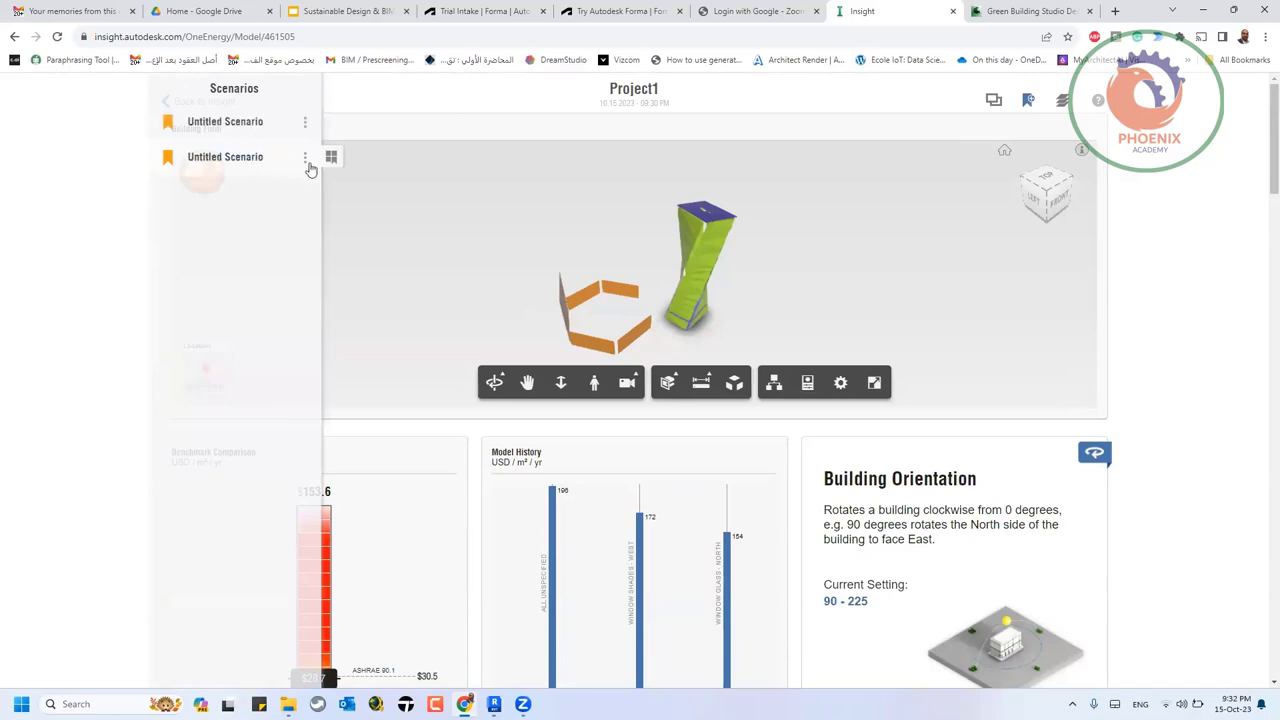
- Try a narrower Building Orientation range and restore the full range of angles
scroll(1200, 452, down, 4)
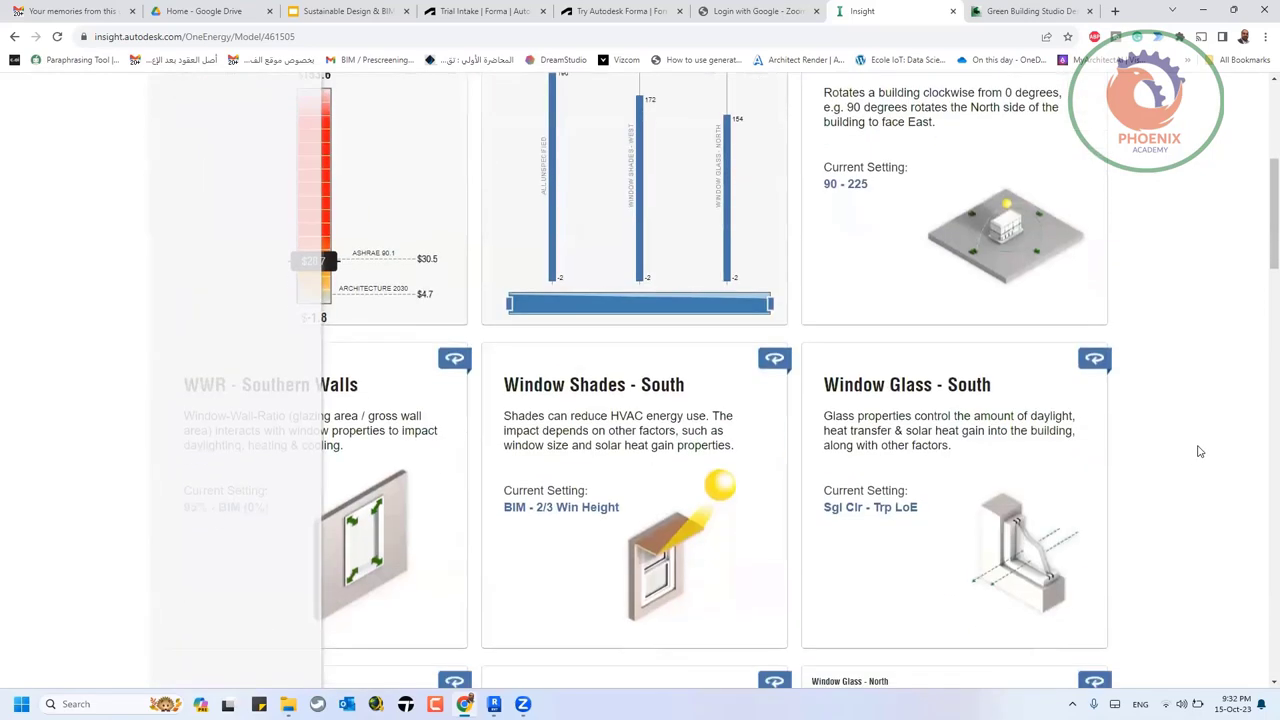
scroll(1150, 420, up, 3)
click(970, 355)
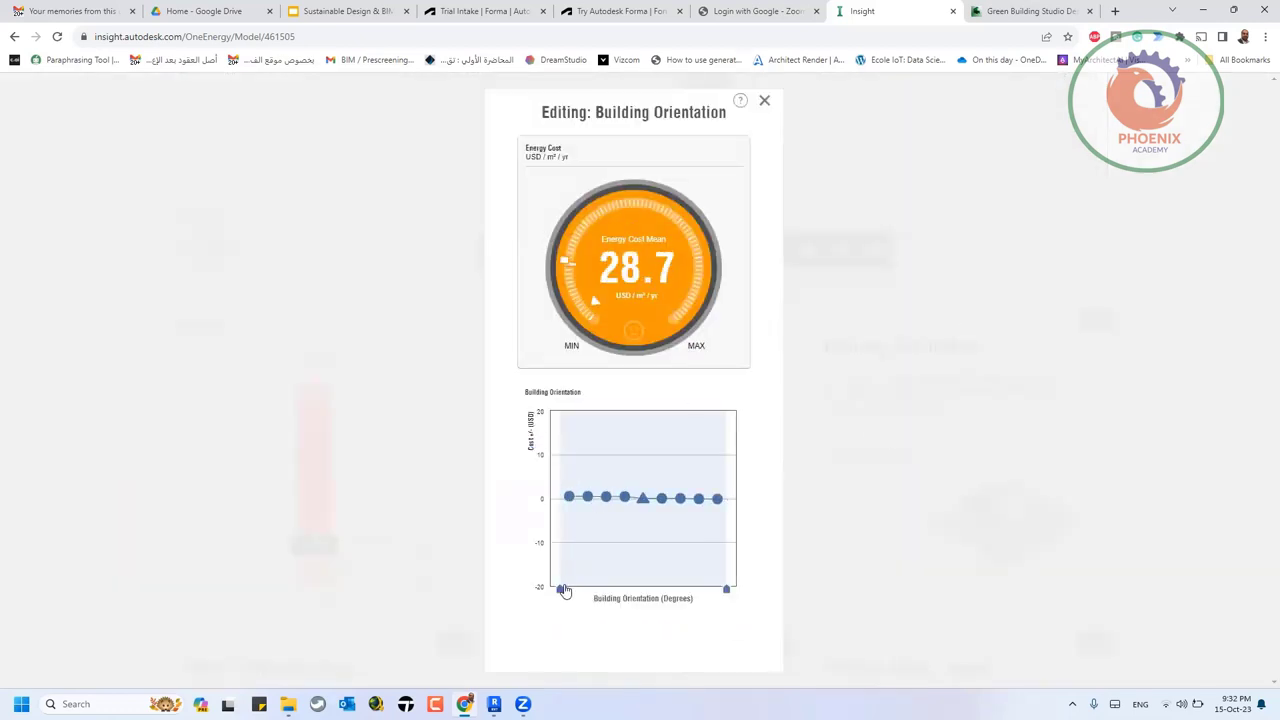
drag(631, 591, 553, 589)
click(764, 100)
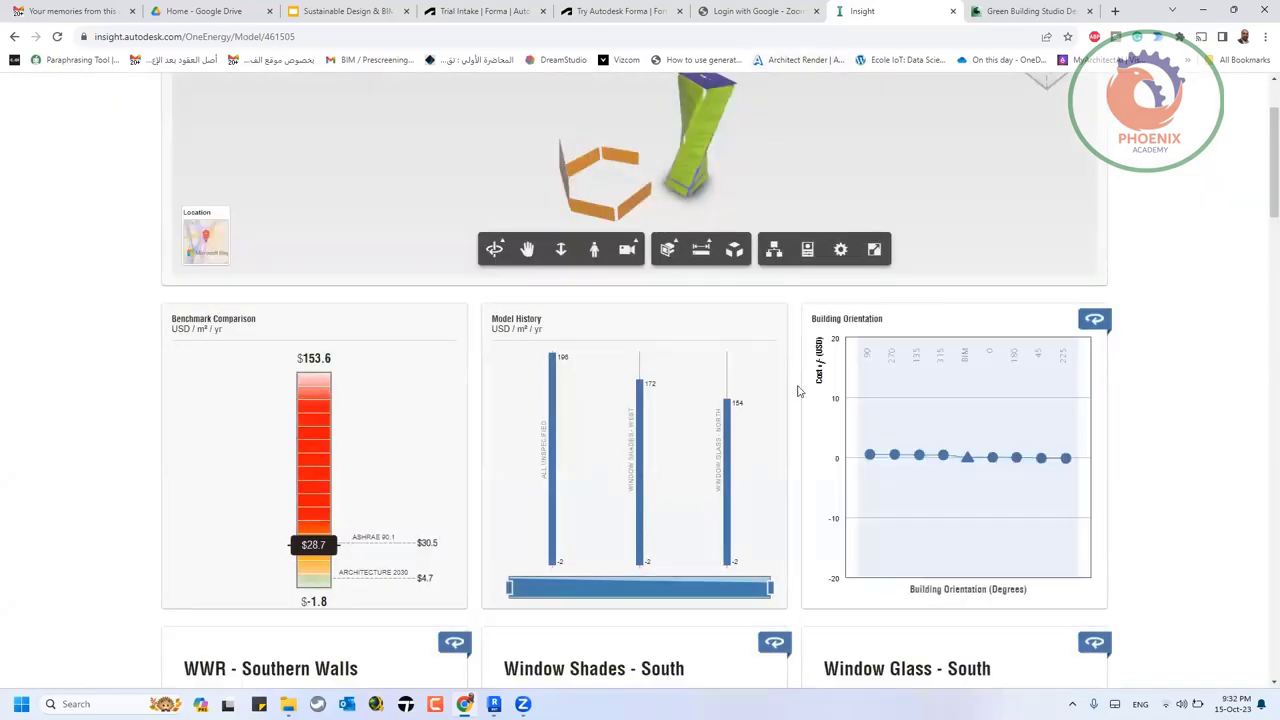
- Restrict the window-wall ratio range of the southern walls to the BIM (0%) option
scroll(799, 390, down, 5)
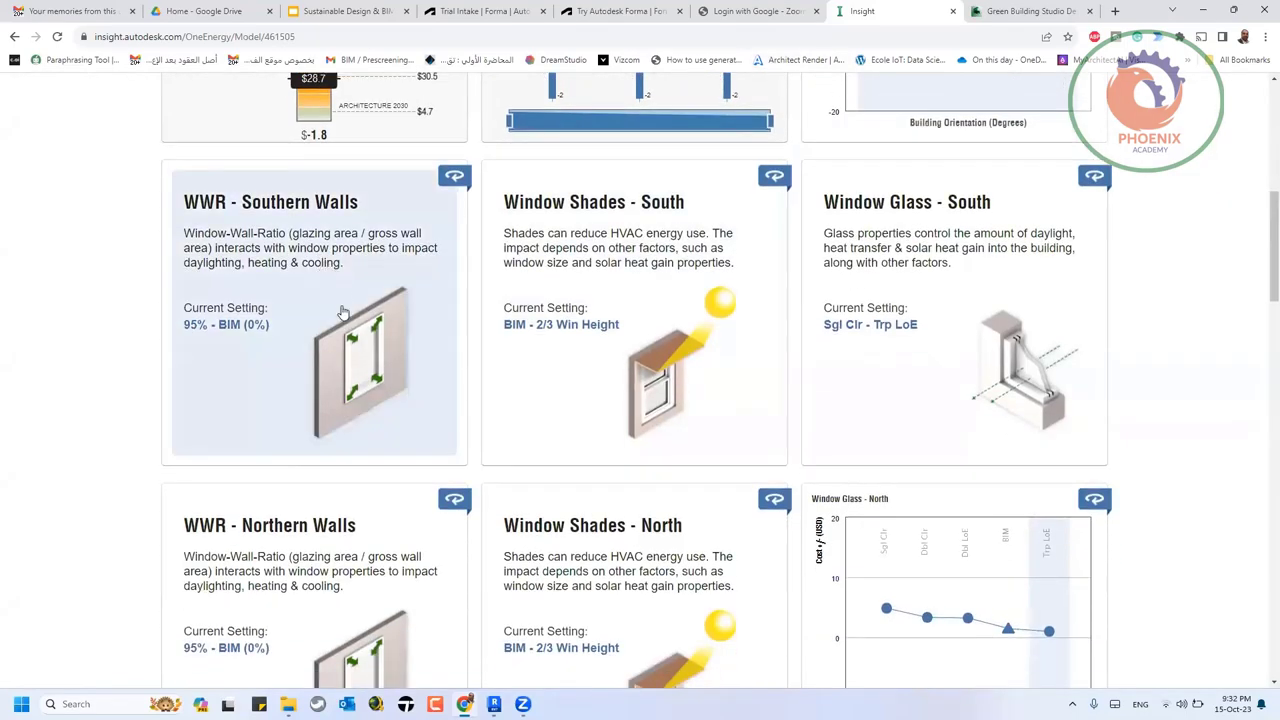
click(341, 311)
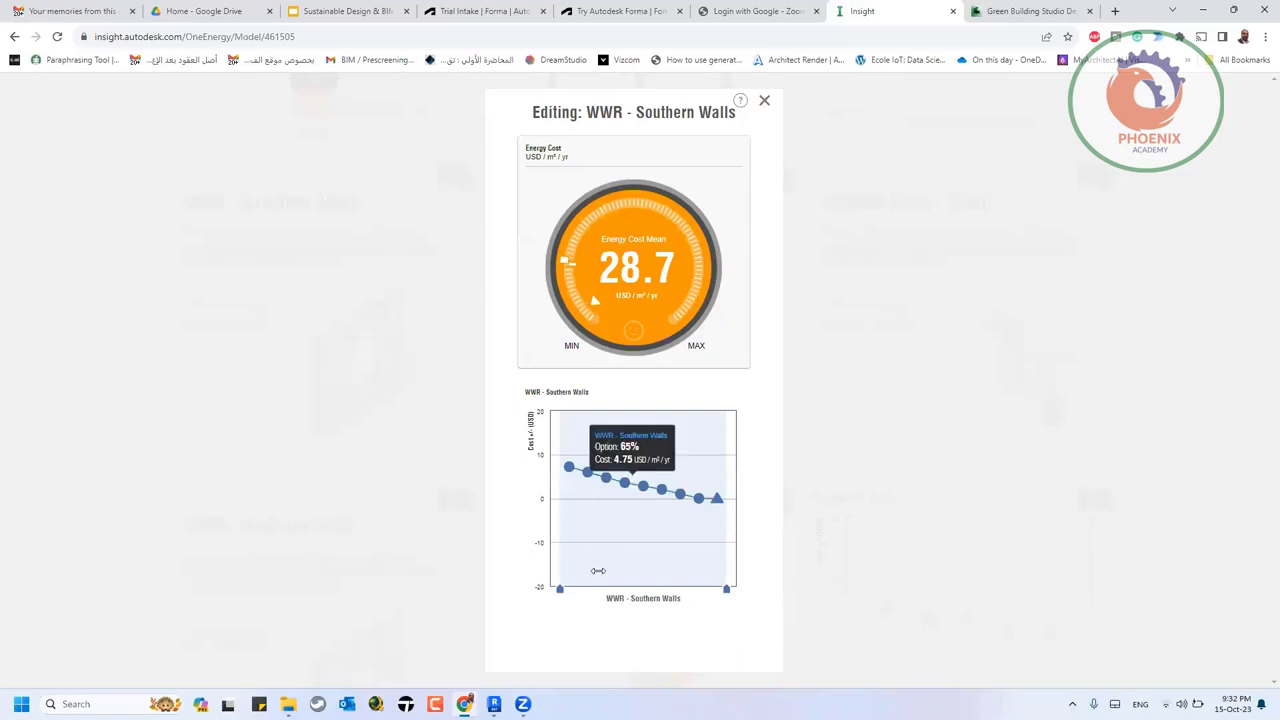
drag(560, 600, 715, 592)
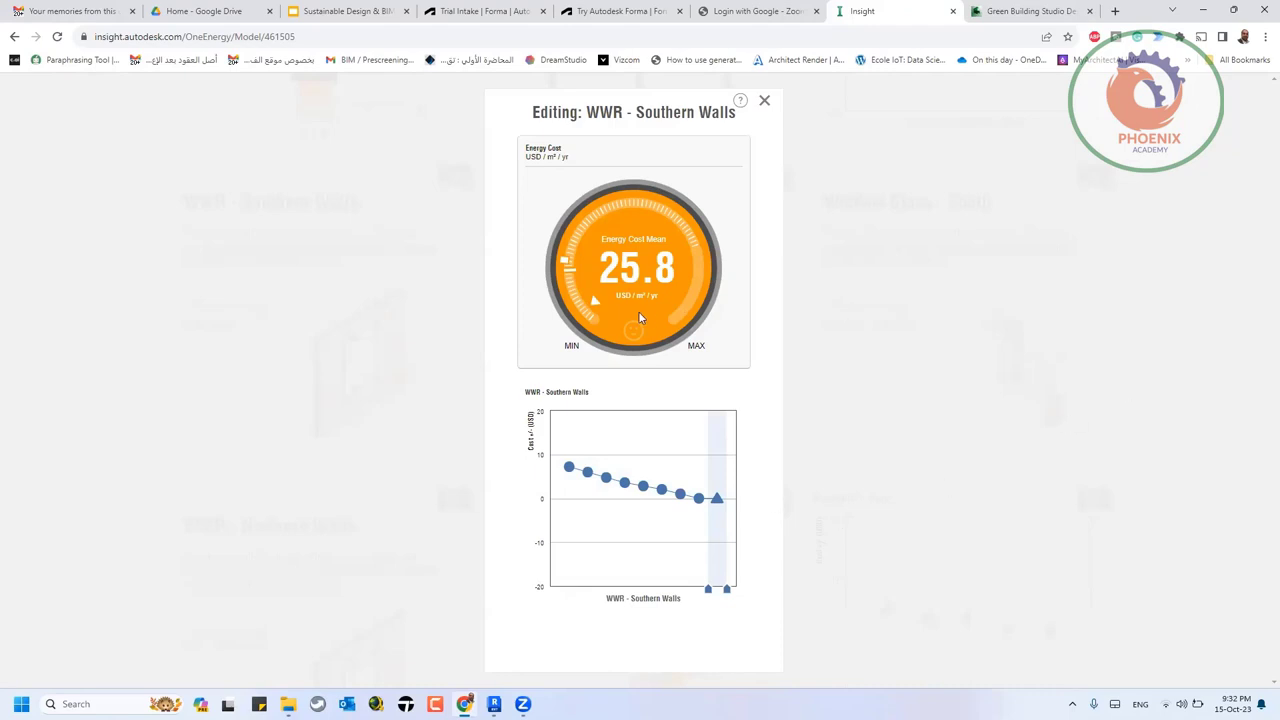
click(1157, 274)
- Restrict the window-wall ratio range of the eastern walls to the 0% and BIM (0%) options
scroll(1214, 300, down, 3)
scroll(1214, 302, down, 6)
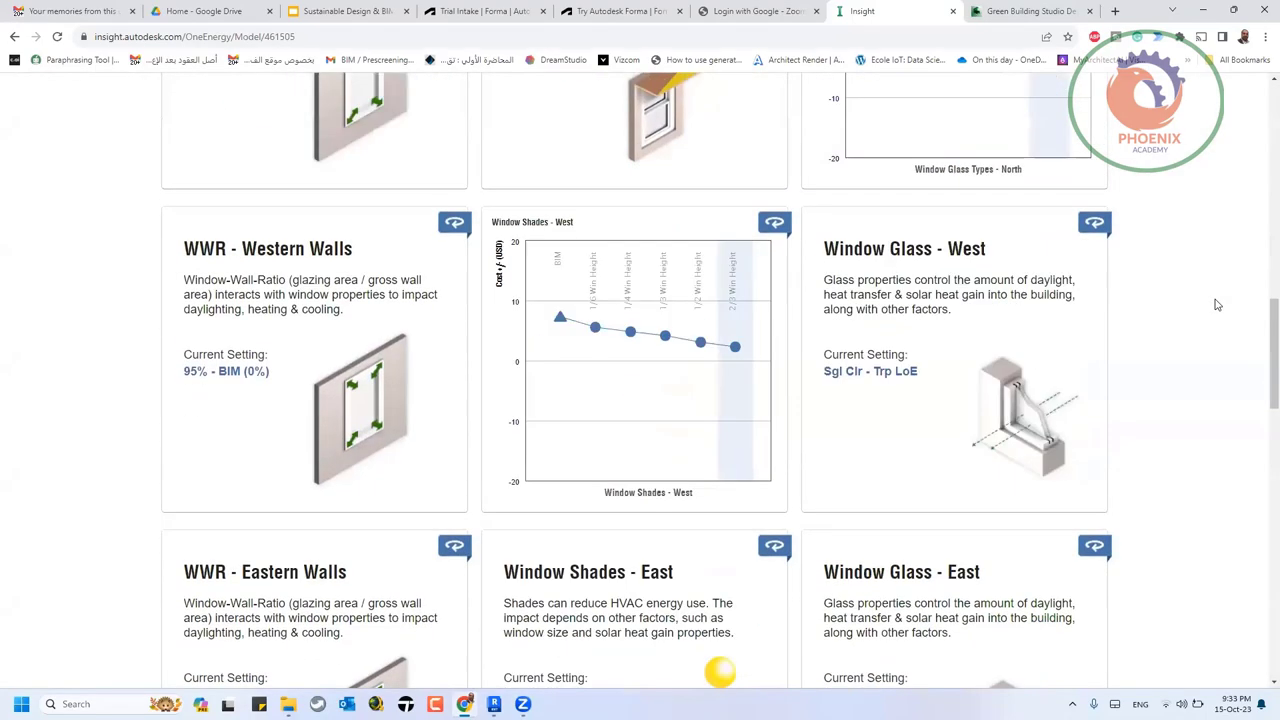
click(390, 302)
drag(561, 592, 689, 591)
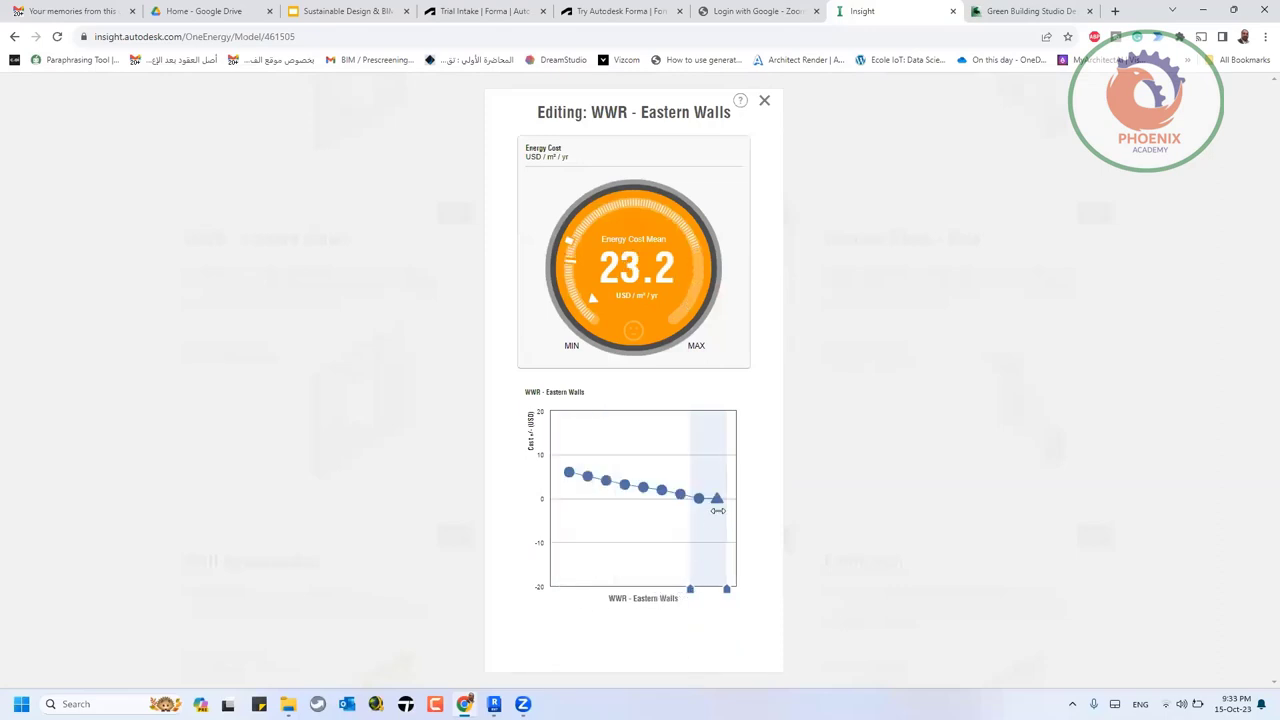
mouse_move(700, 496)
click(766, 104)
- Examine the benchmark comparison and the Model History savings for each changed factor, from window shades to eastern wall ratio
scroll(1243, 443, up, 10)
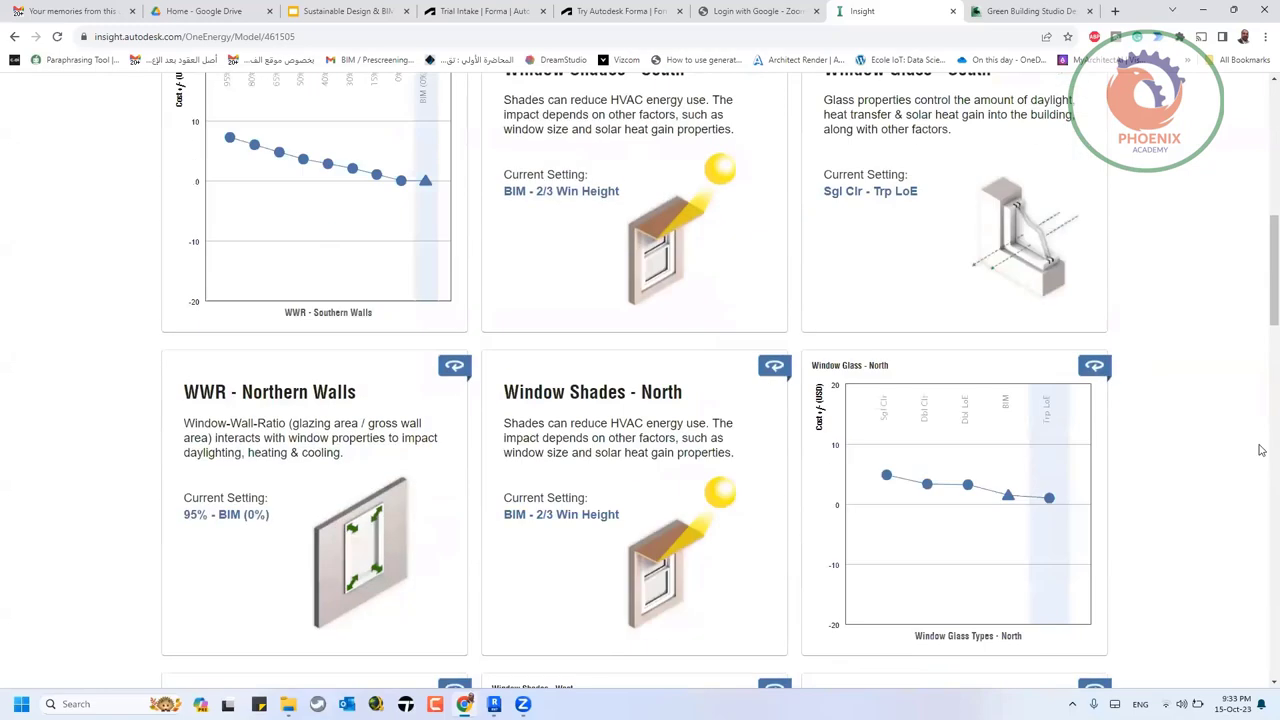
scroll(1260, 450, up, 8)
scroll(718, 463, down, 3)
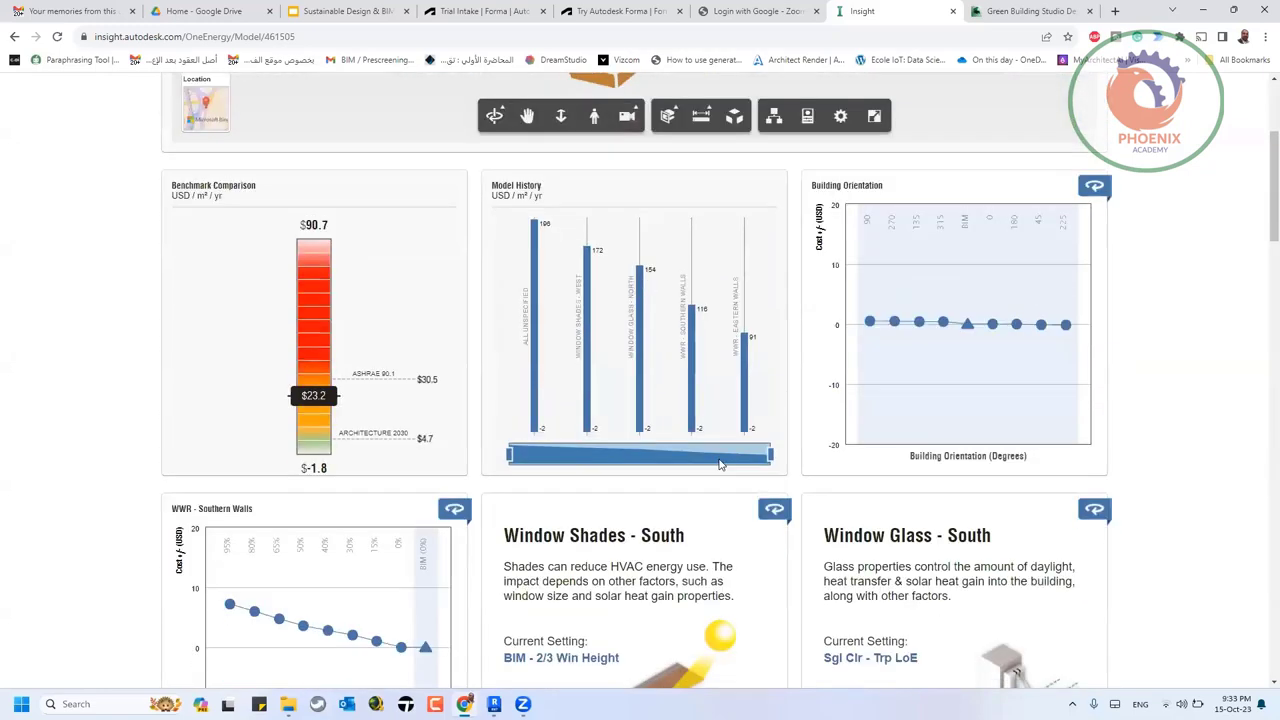
mouse_move(628, 416)
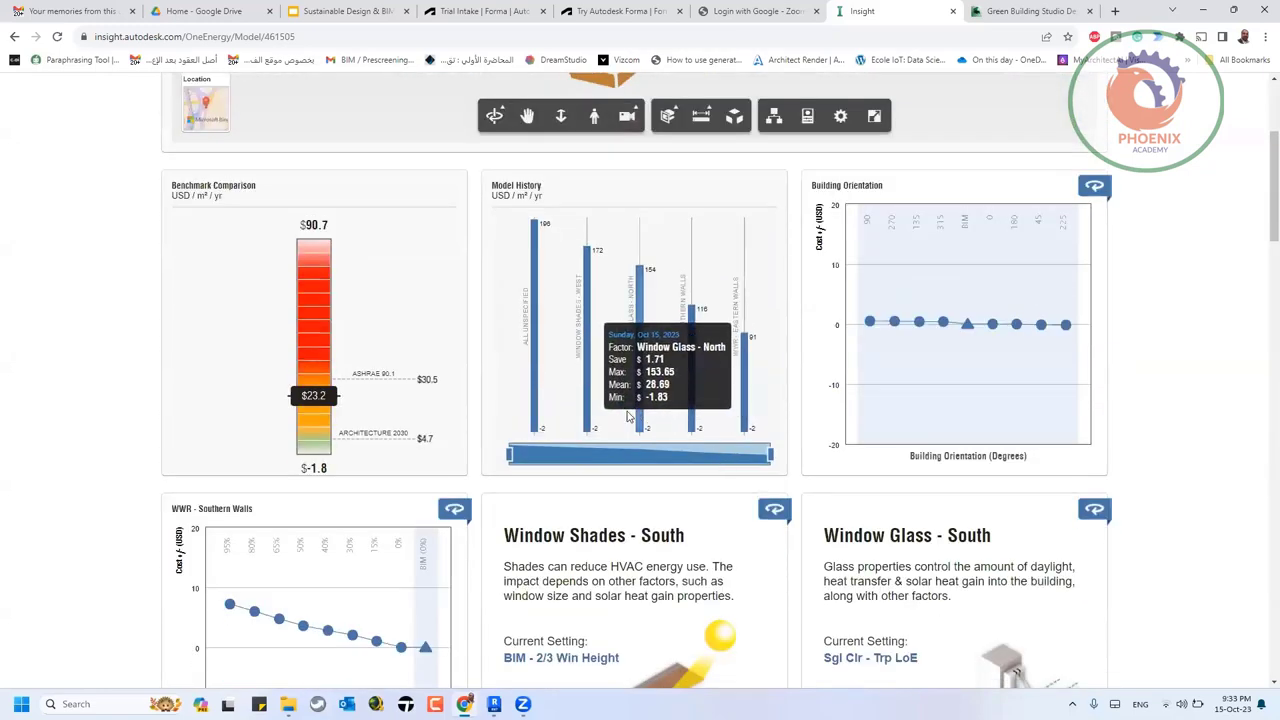
mouse_move(541, 393)
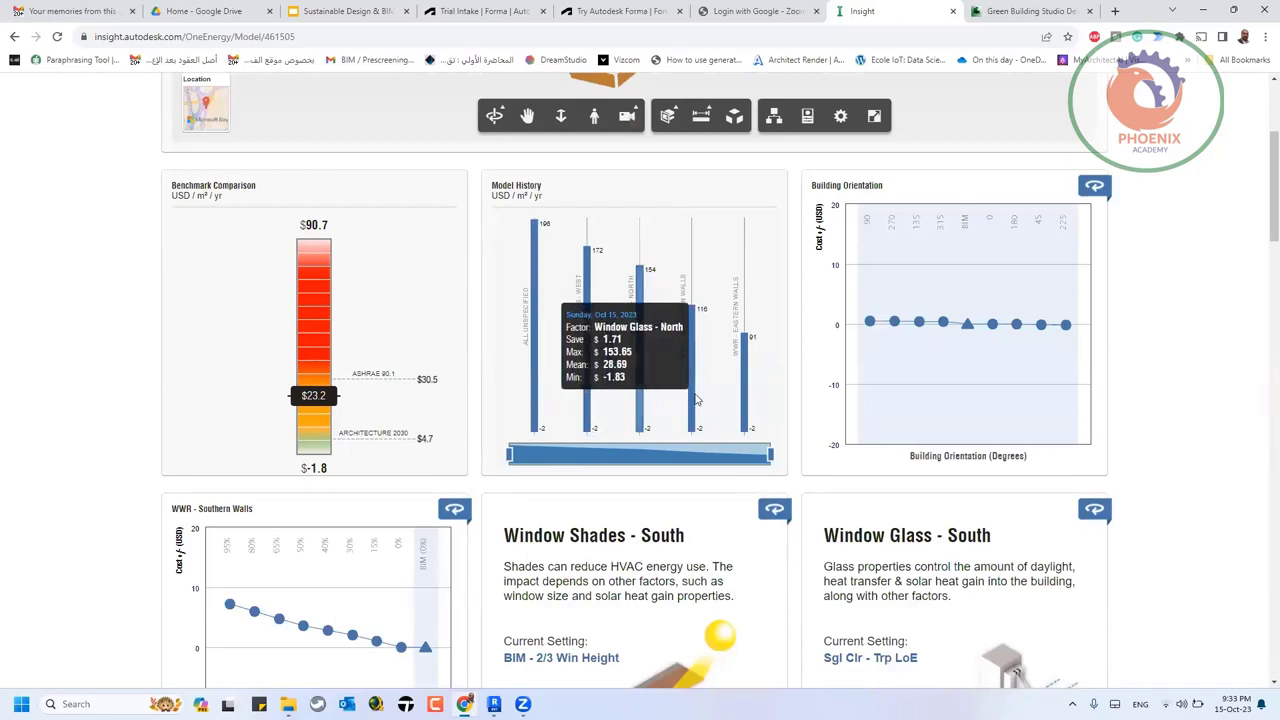
mouse_move(744, 410)
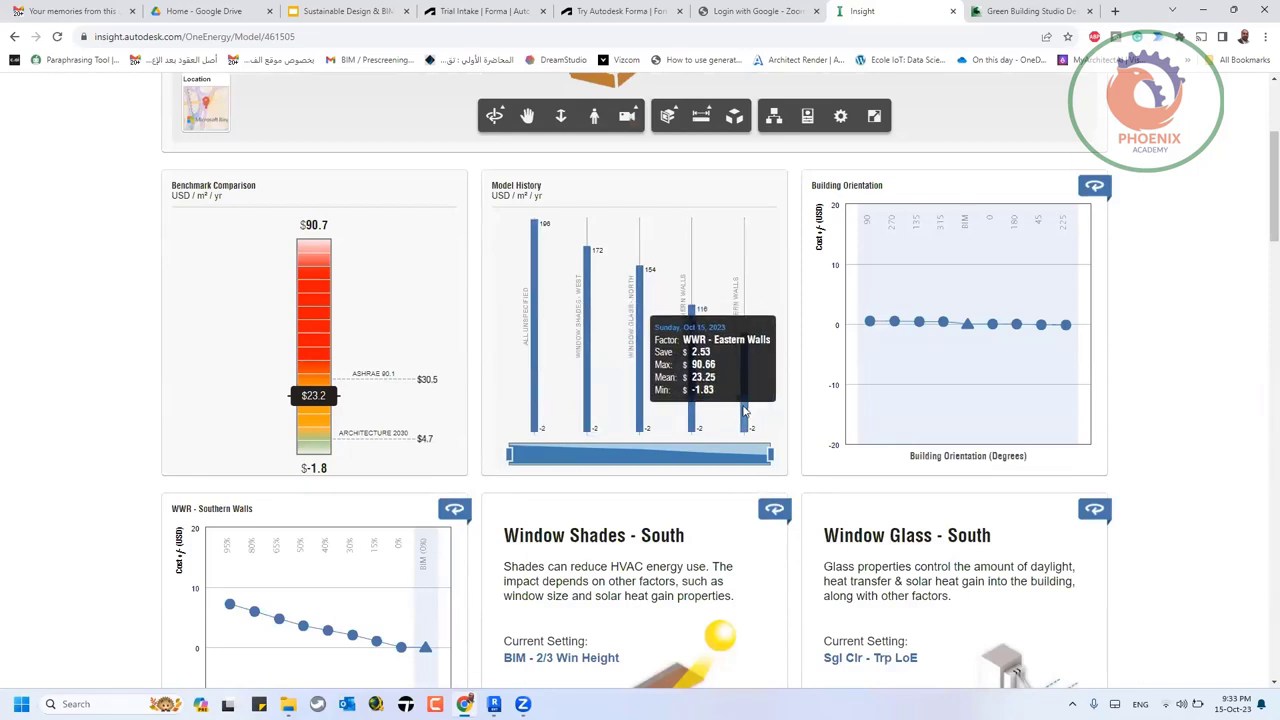
scroll(744, 410, down, 3)
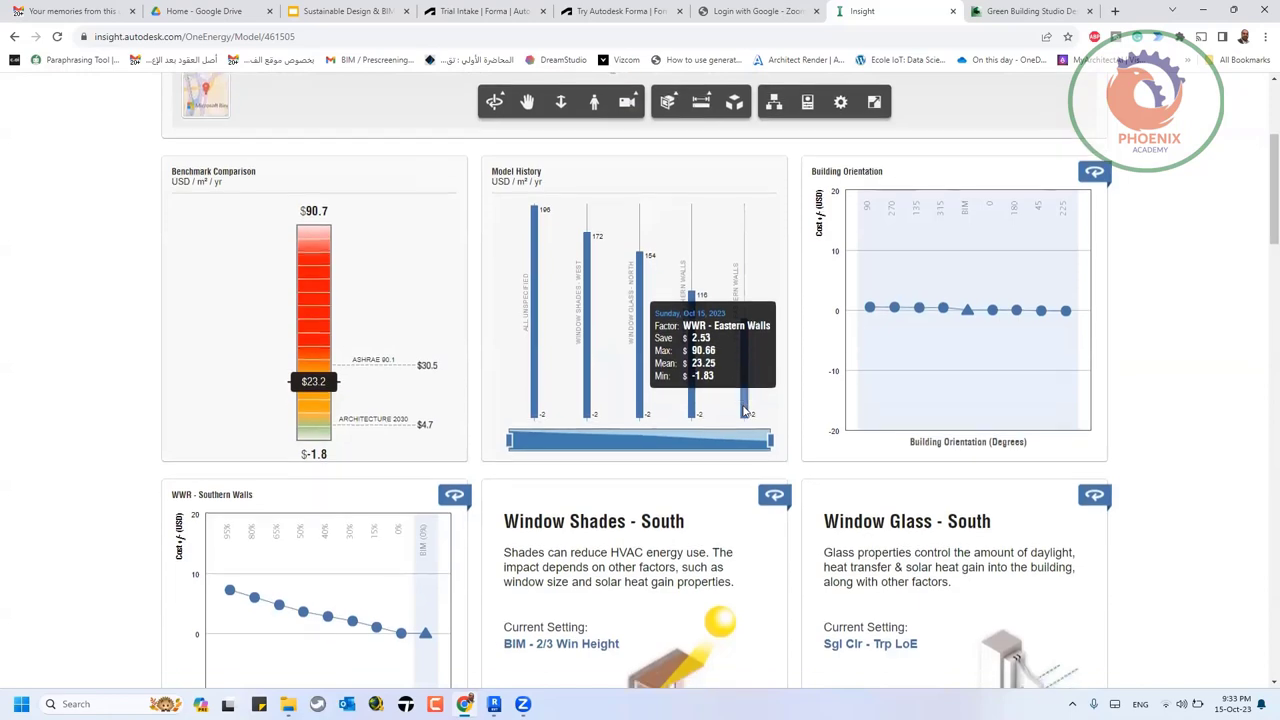
scroll(744, 410, up, 4)
scroll(744, 410, up, 3)
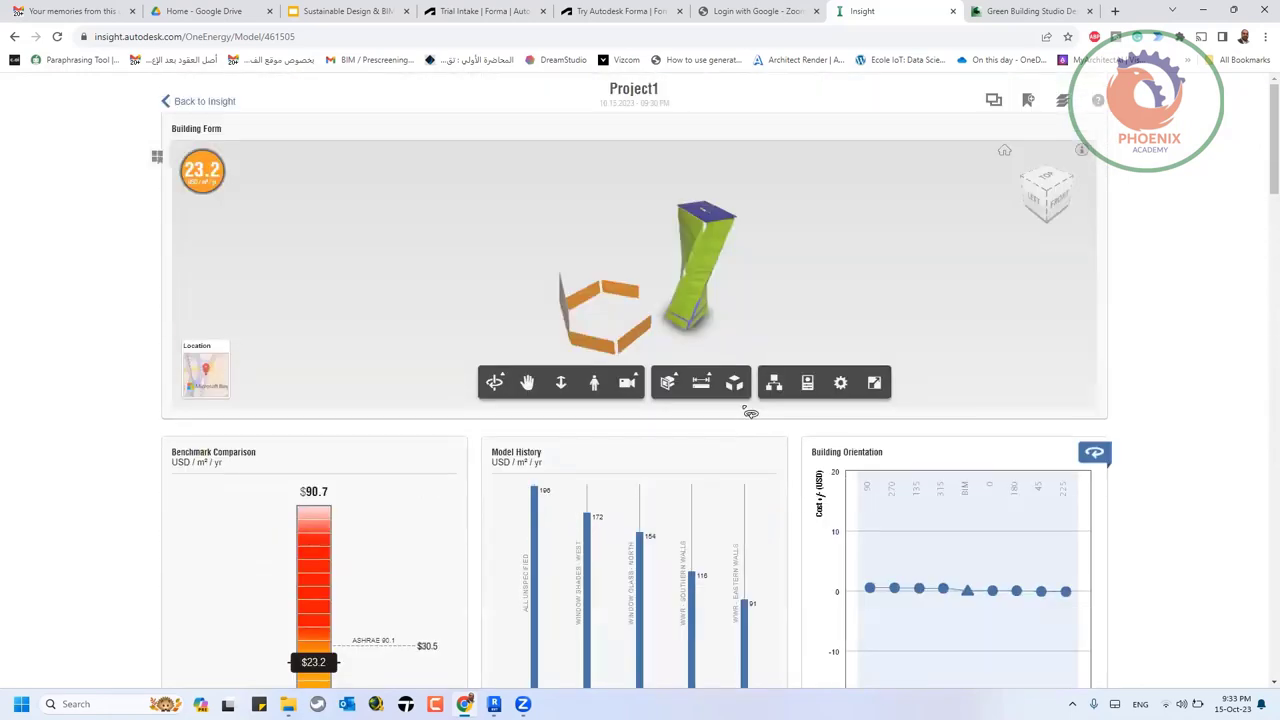
- Switch to the Sustainable Design & BIM Technology deck in Google Slides and present the energy consumption, HVAC load and thermal comfort slide
click(345, 11)
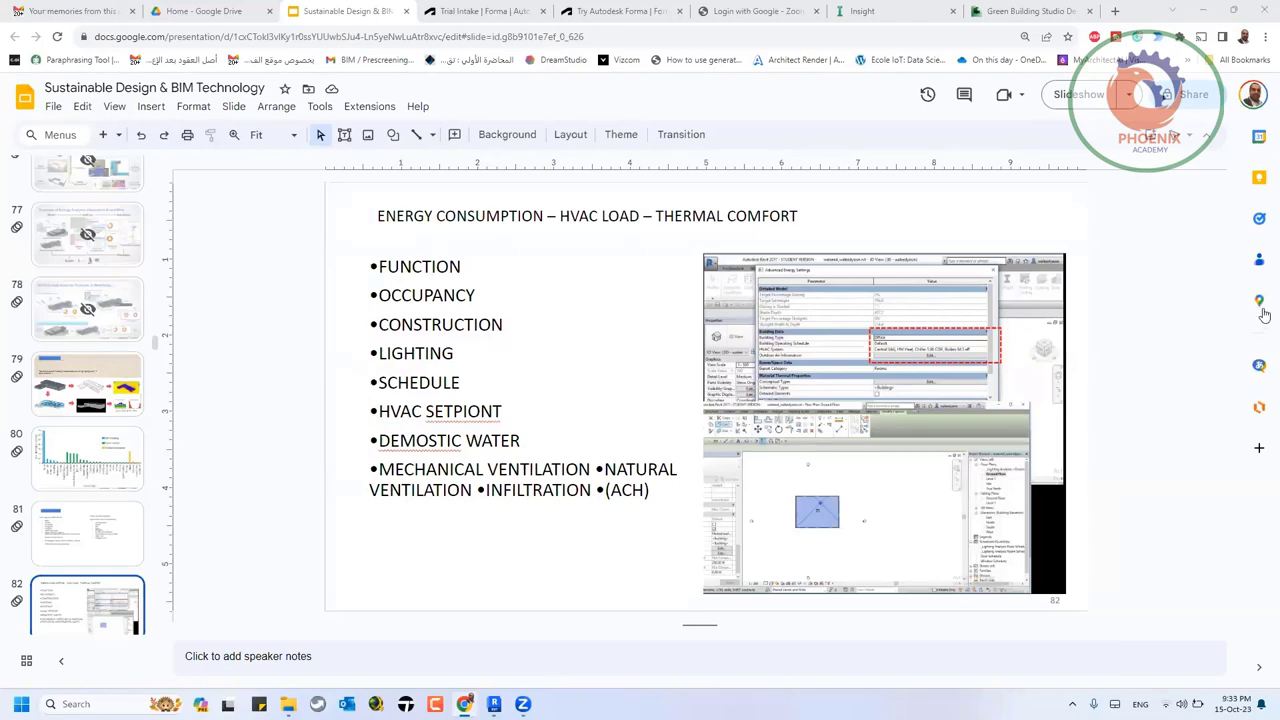
click(1062, 95)
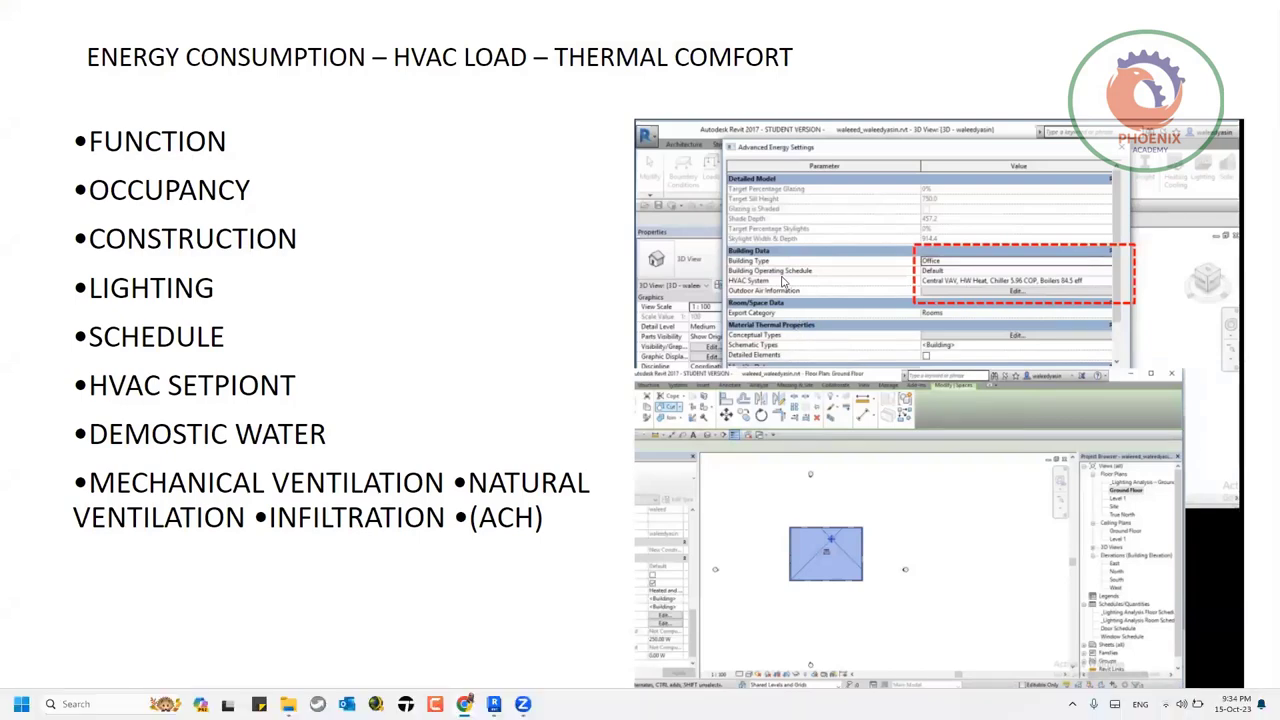
- Switch to Project1 in Revit and view the Systems Analysis workflows and the energy analytical model simulation choices without running either
key(alt+Tab)
key(alt+Tab)
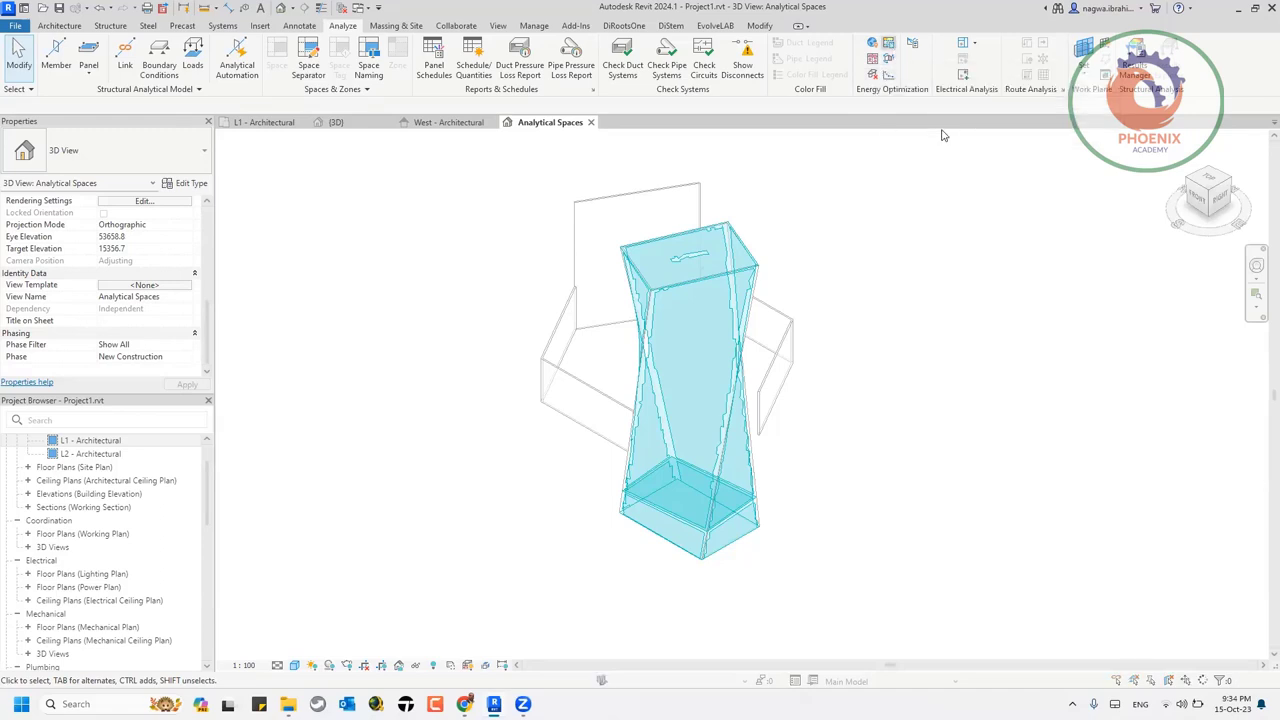
click(889, 44)
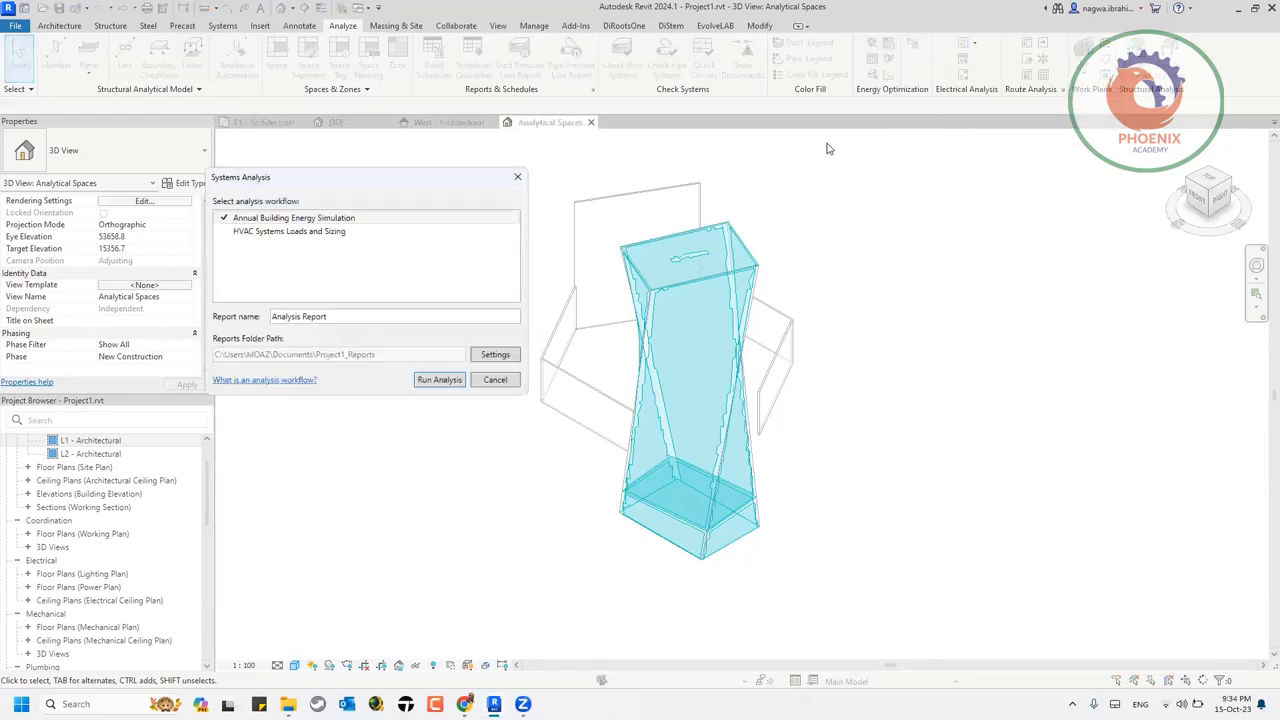
click(495, 379)
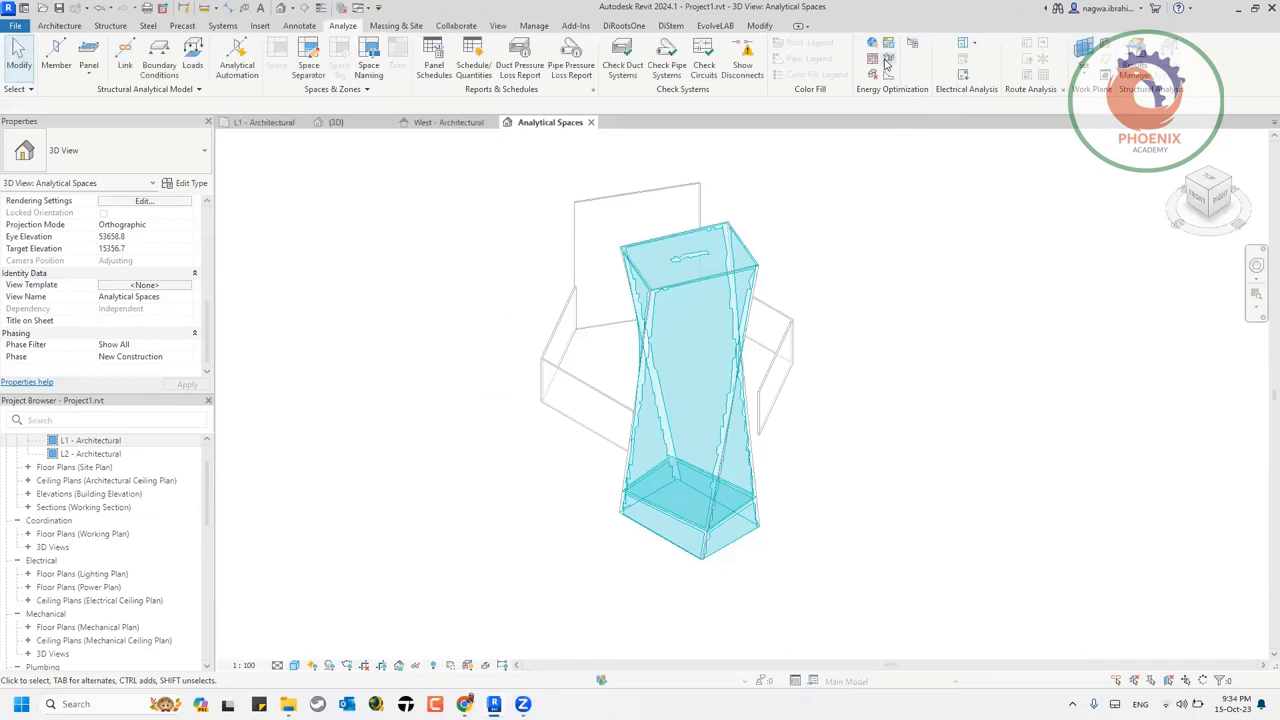
click(886, 60)
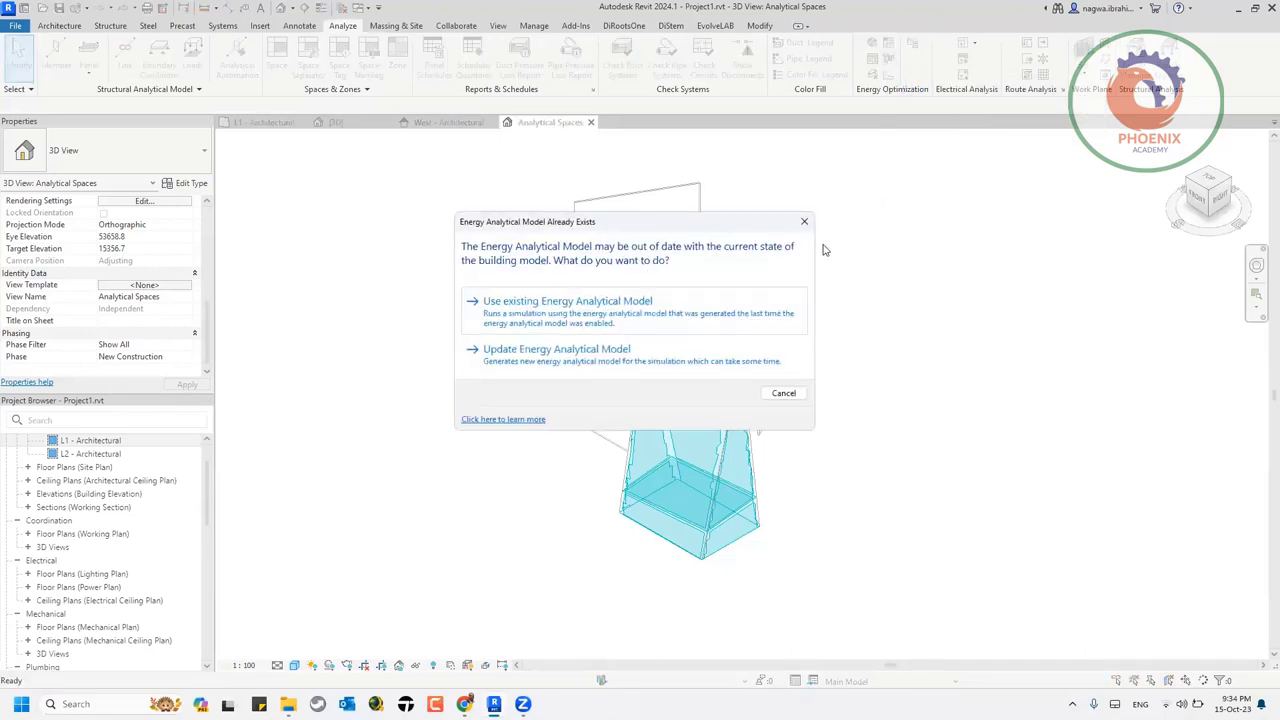
click(808, 219)
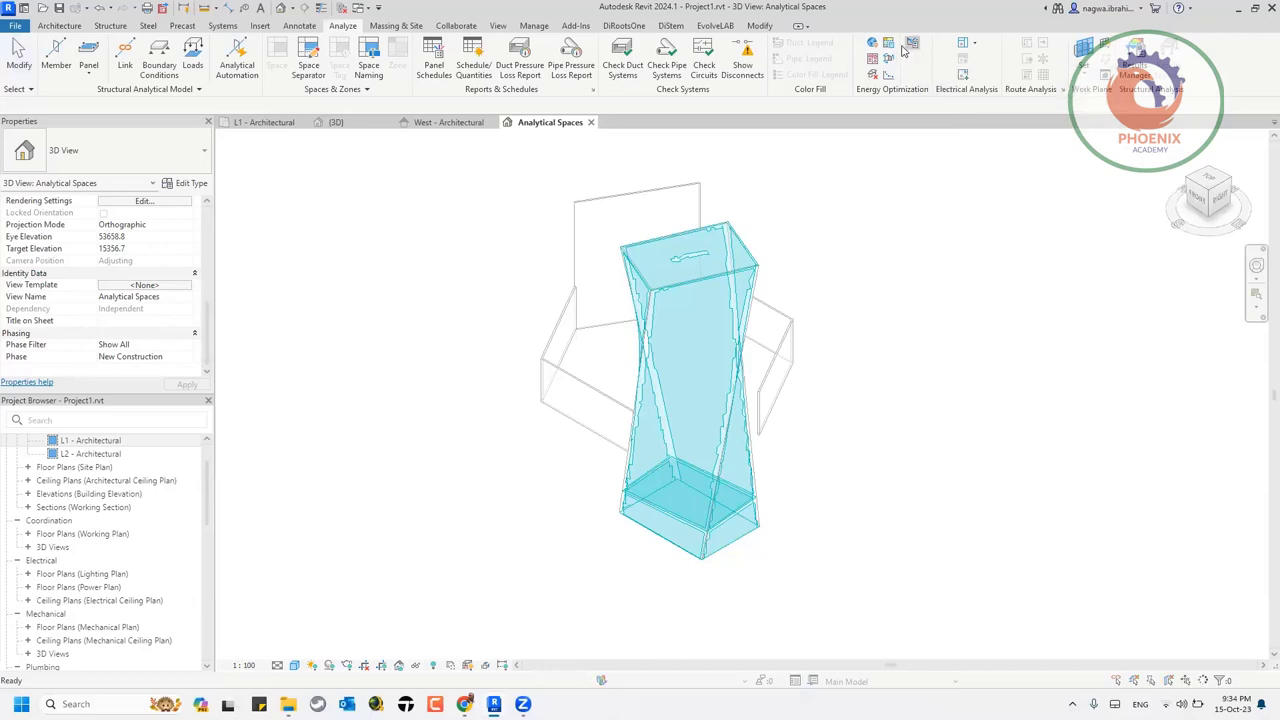
- Open the Energy Settings in a widened dialog and examine the energy analytical model's mode choices and remaining parameters
click(910, 47)
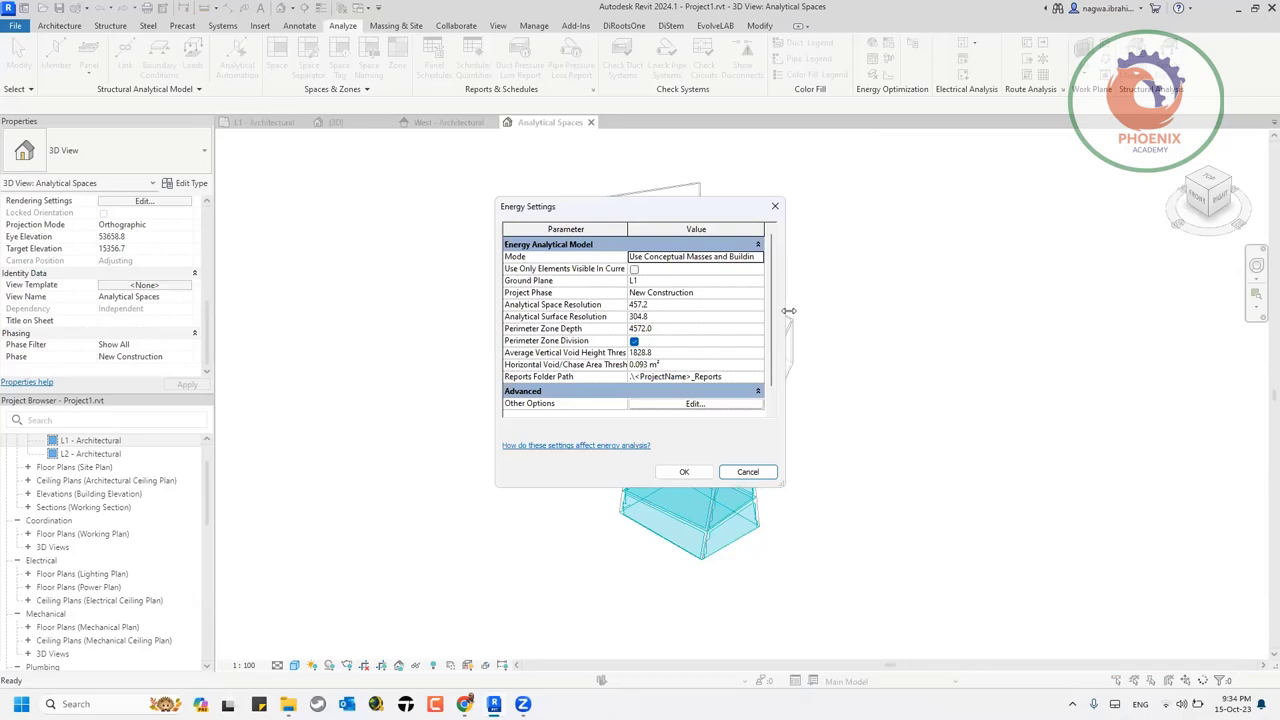
drag(789, 311, 877, 330)
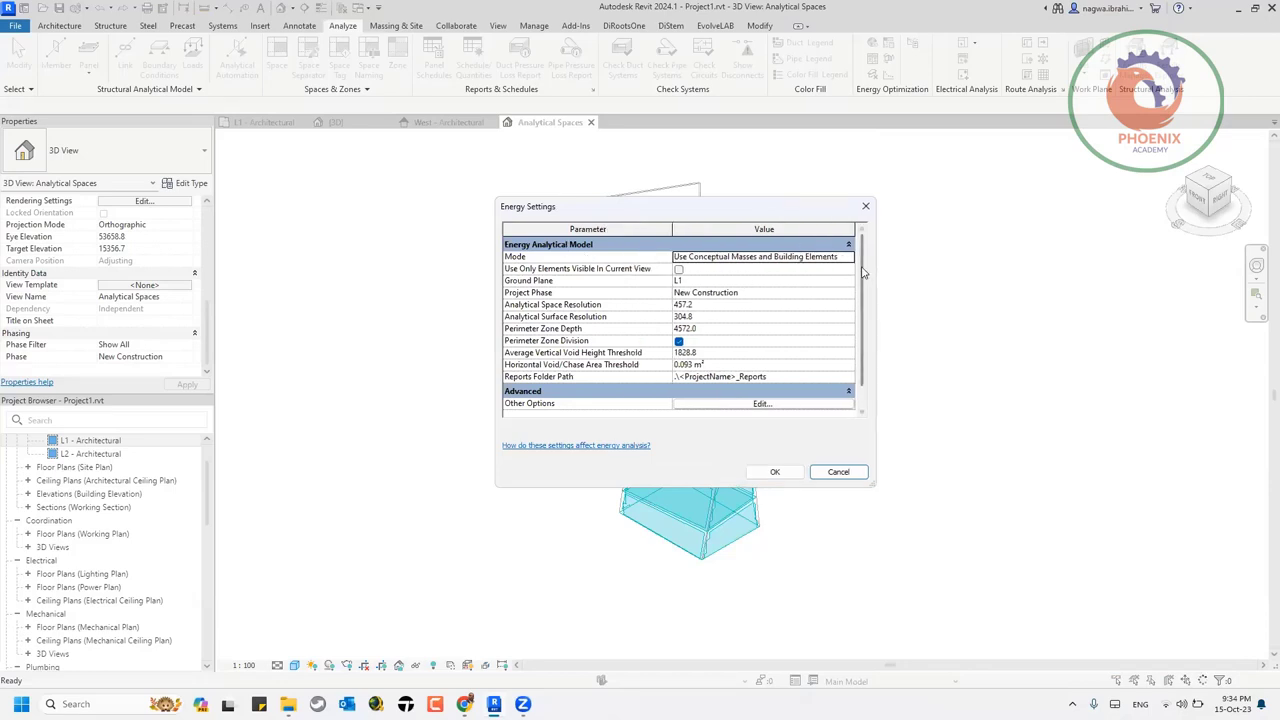
click(851, 257)
click(848, 257)
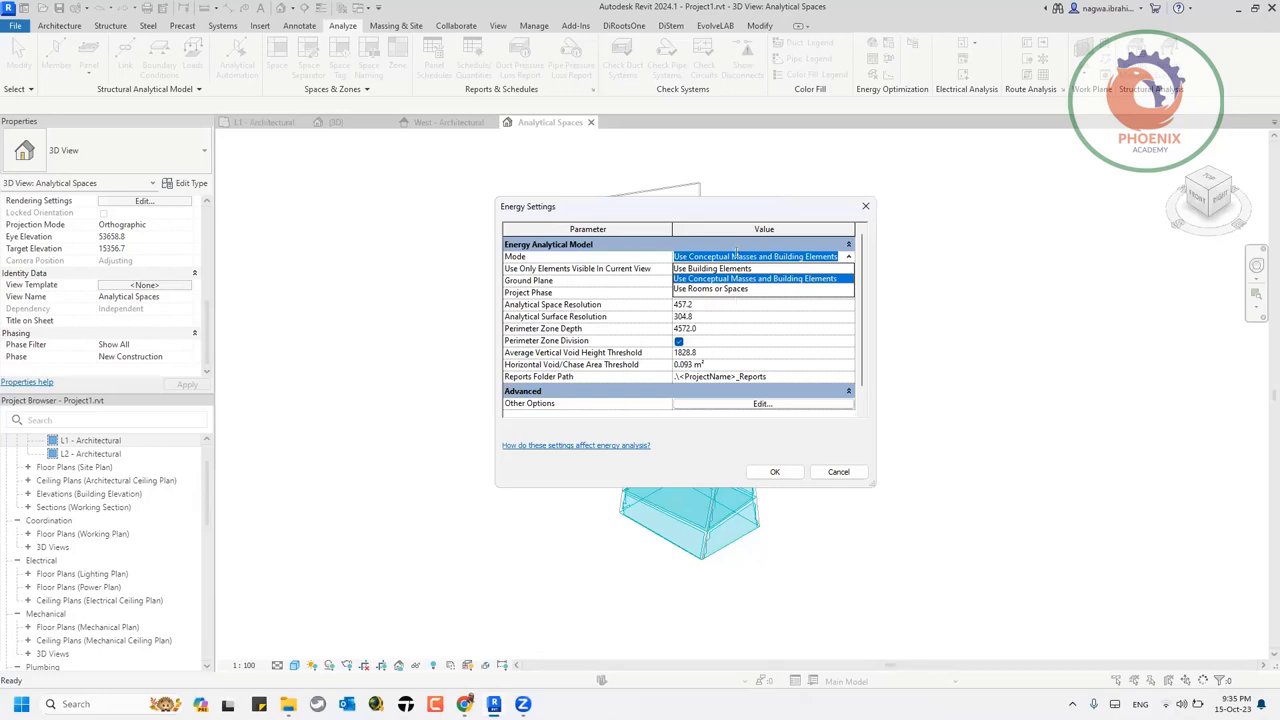
click(716, 215)
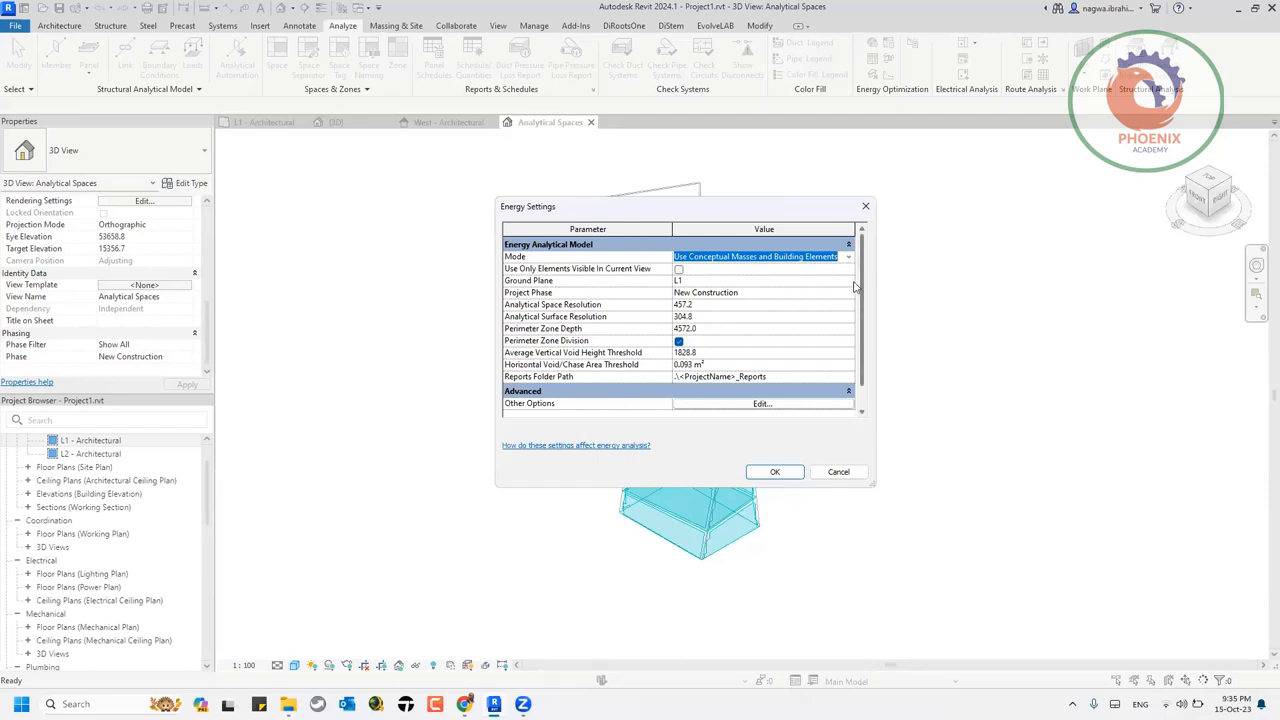
key(Tab)
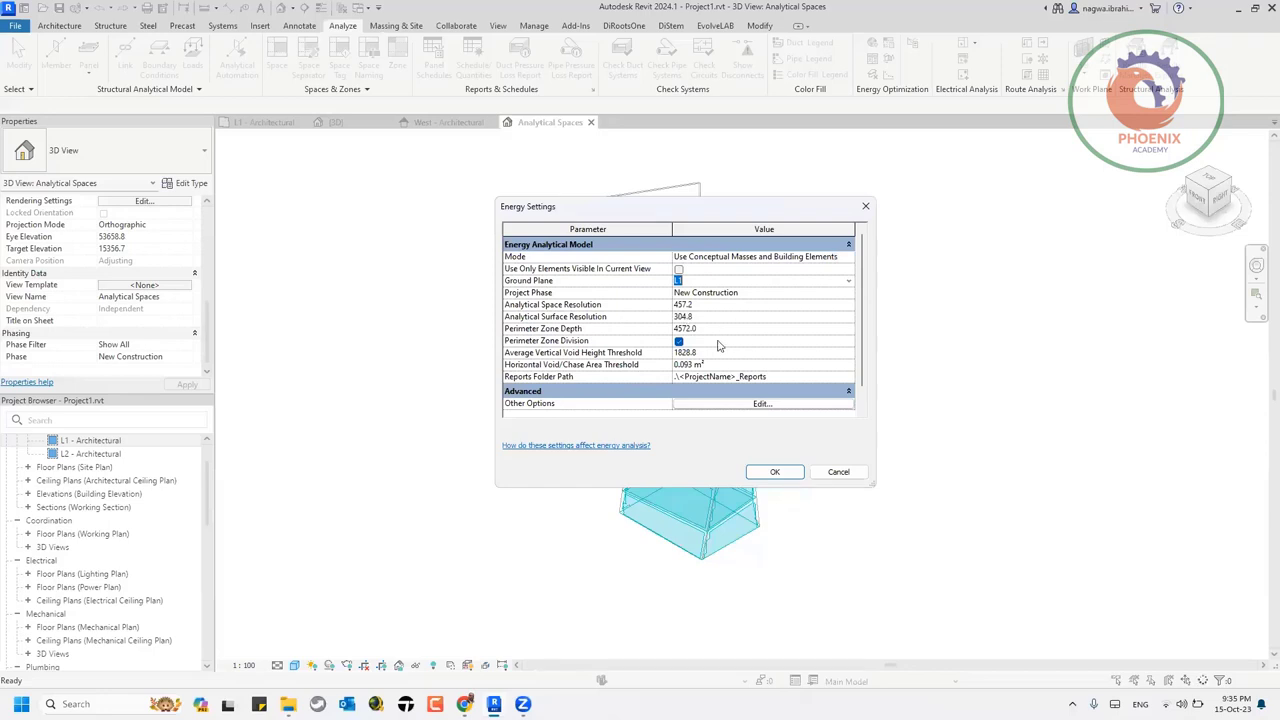
scroll(622, 348, down, 1)
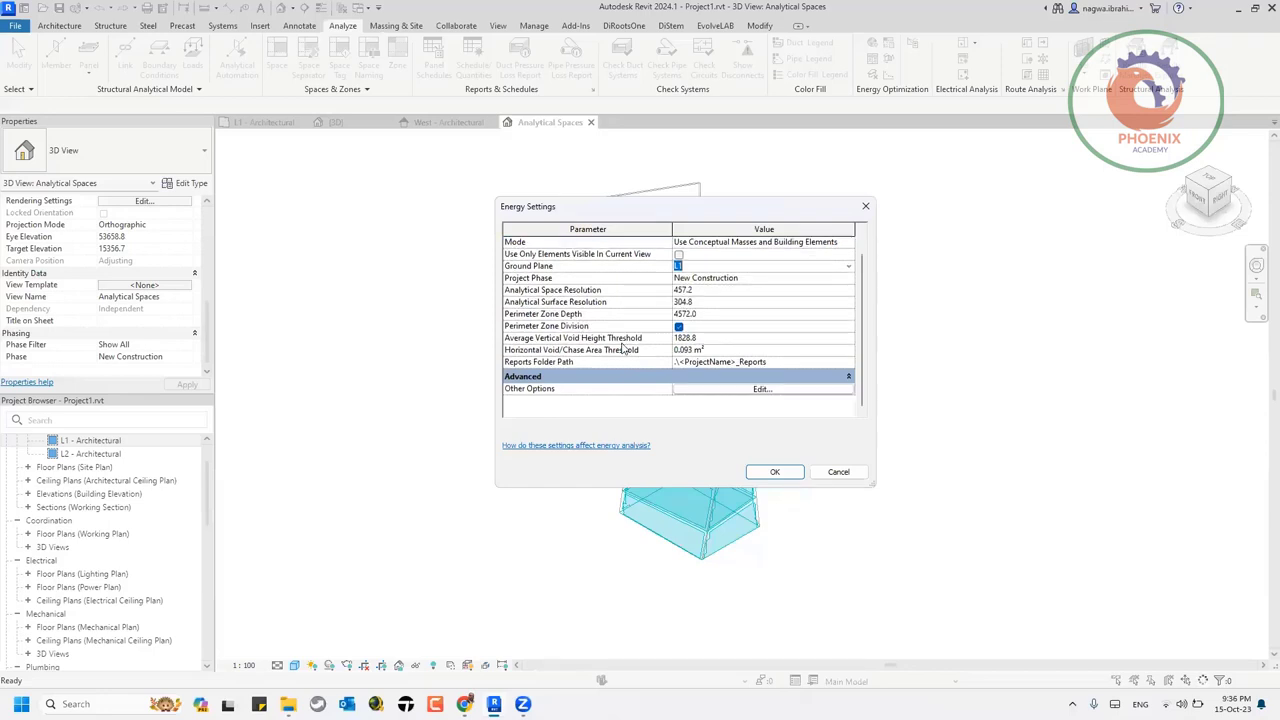
- In the advanced energy settings, set the target percentage glazing to 10% and the target percentage skylights to 20%
click(798, 391)
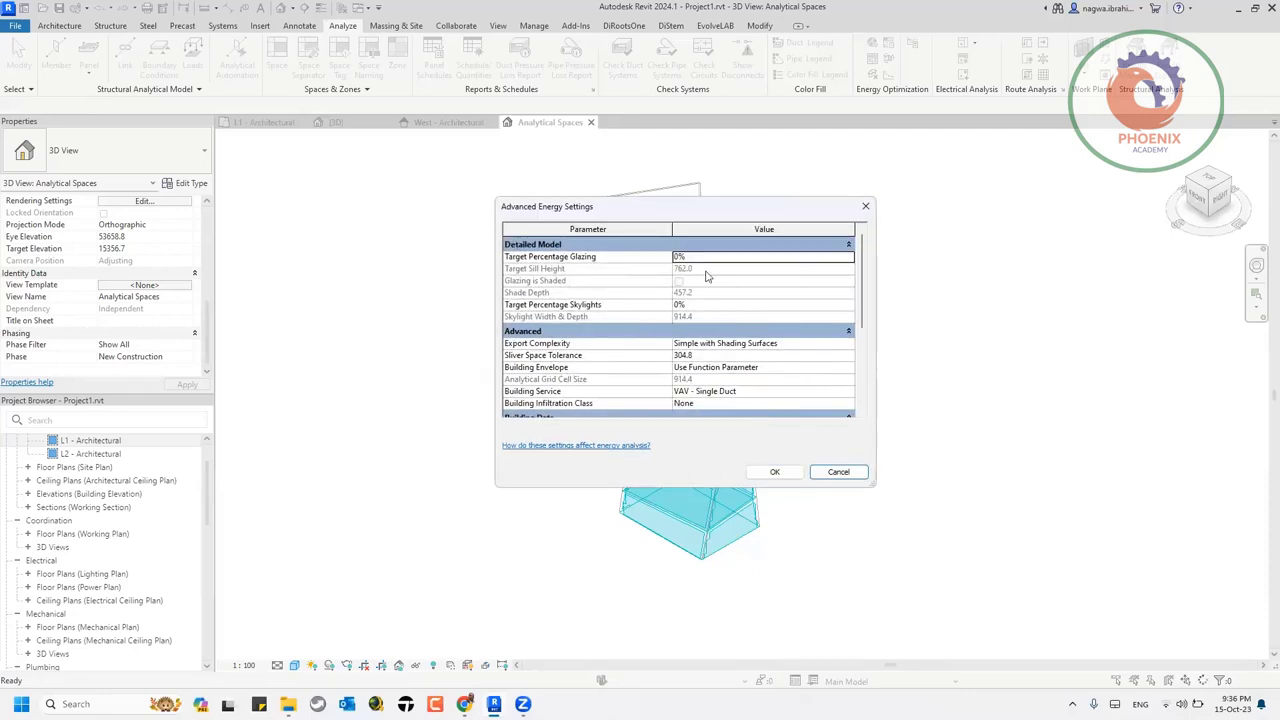
click(722, 258)
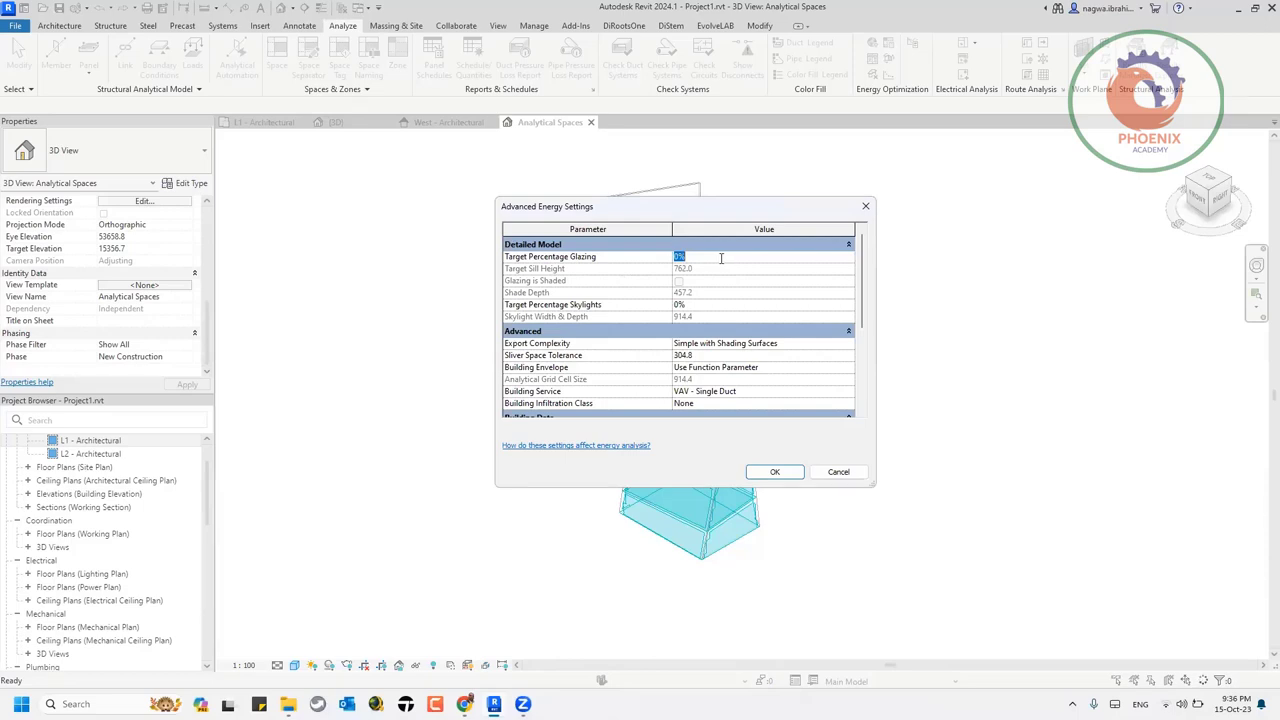
text(10)
click(729, 310)
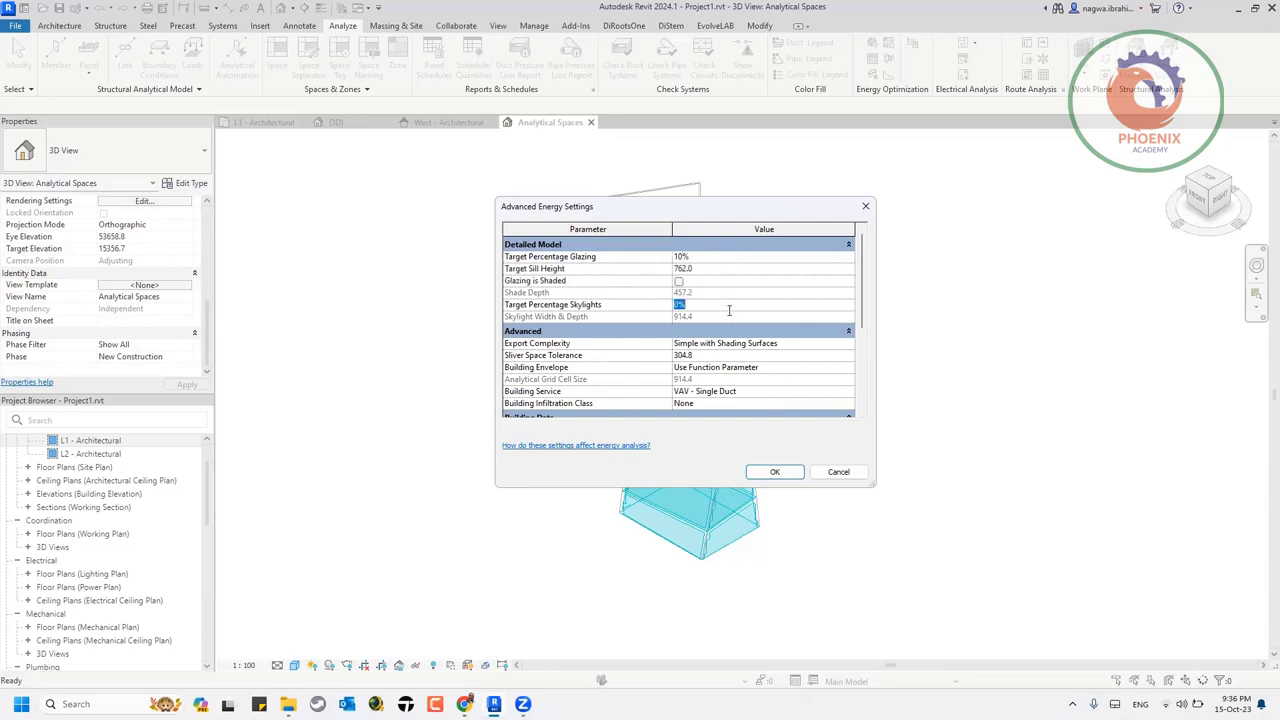
text(20)
- View the export complexity choices and the building envelope setting without changing either
click(848, 348)
click(848, 346)
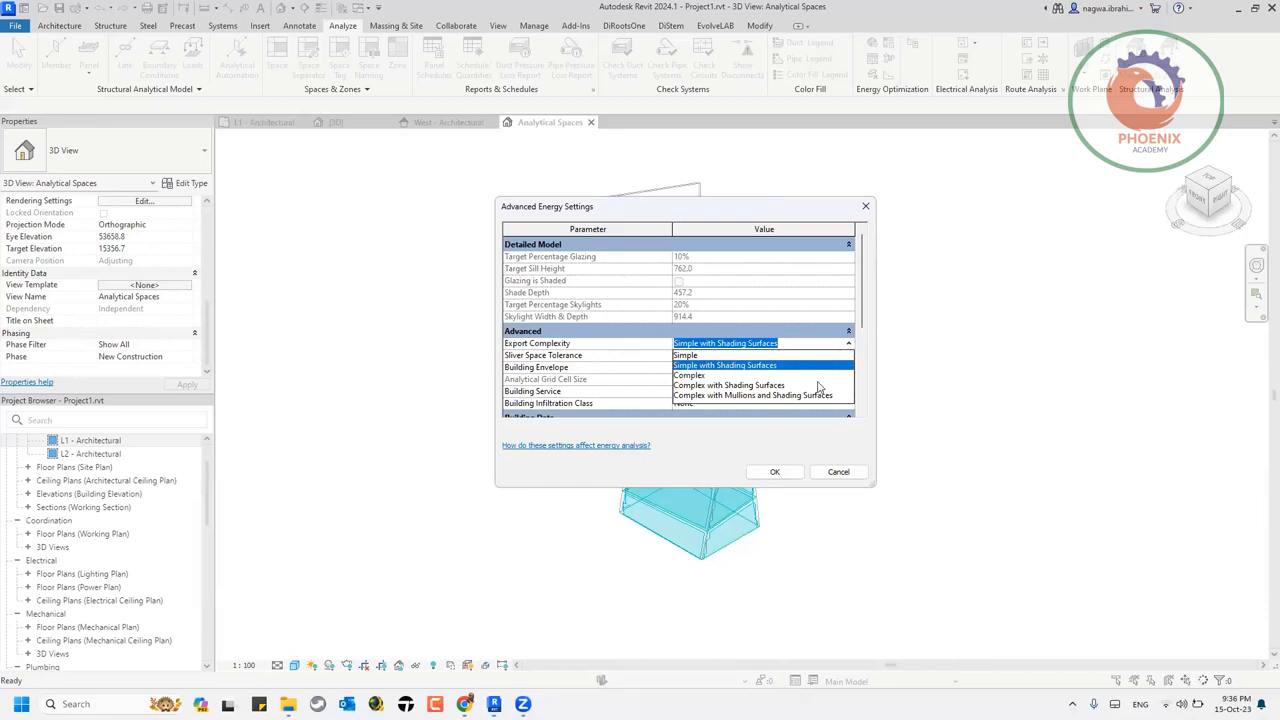
click(657, 349)
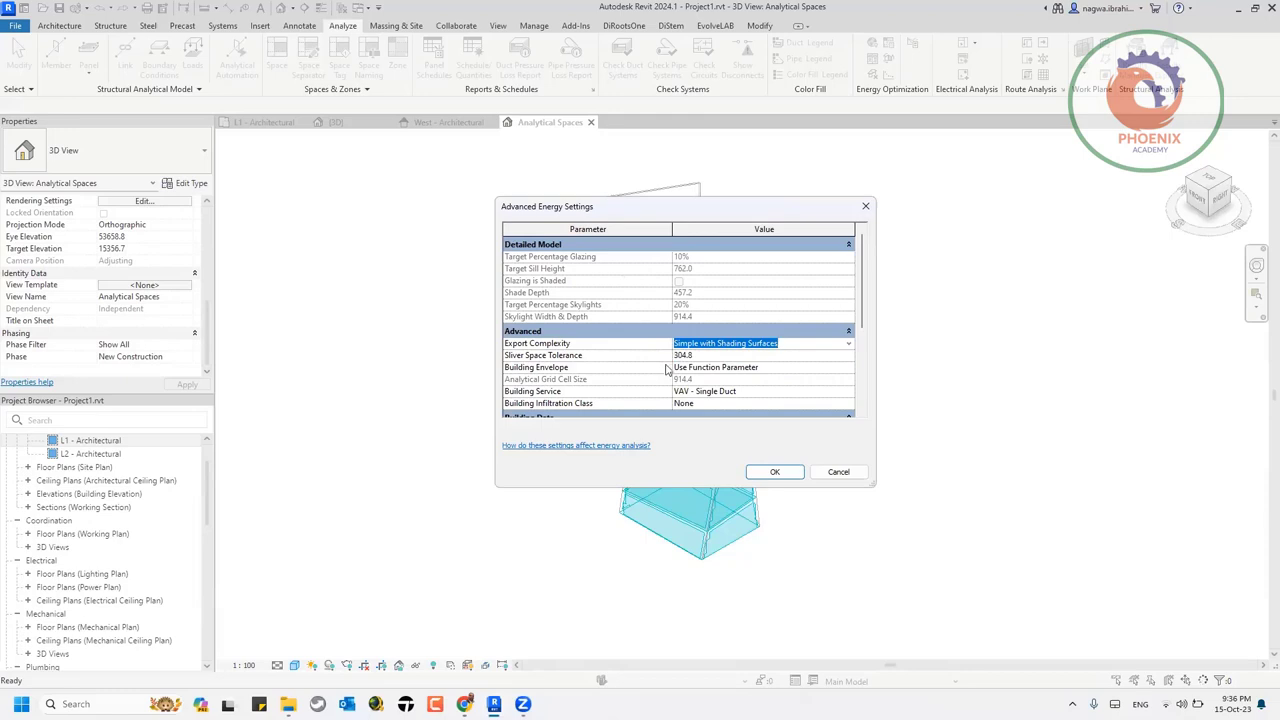
click(849, 369)
click(849, 373)
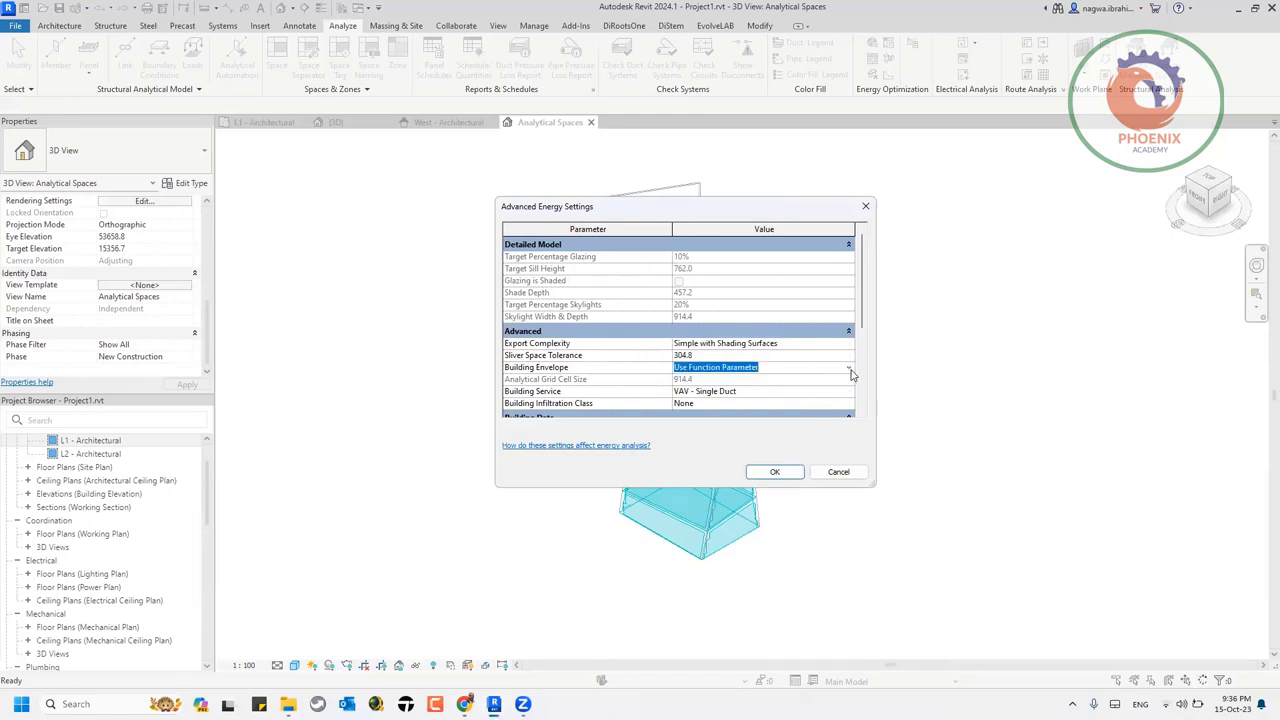
- Look through the available building types in the building data and keep Office
scroll(849, 373, down, 3)
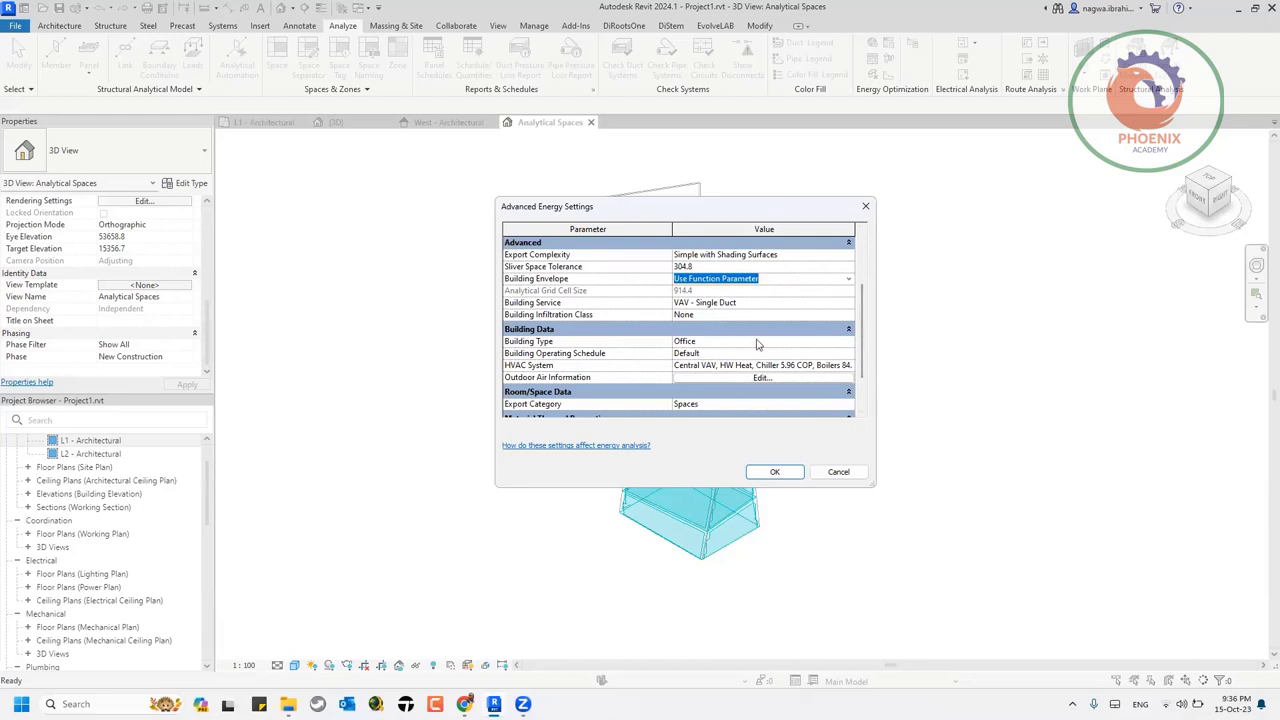
click(844, 343)
click(848, 345)
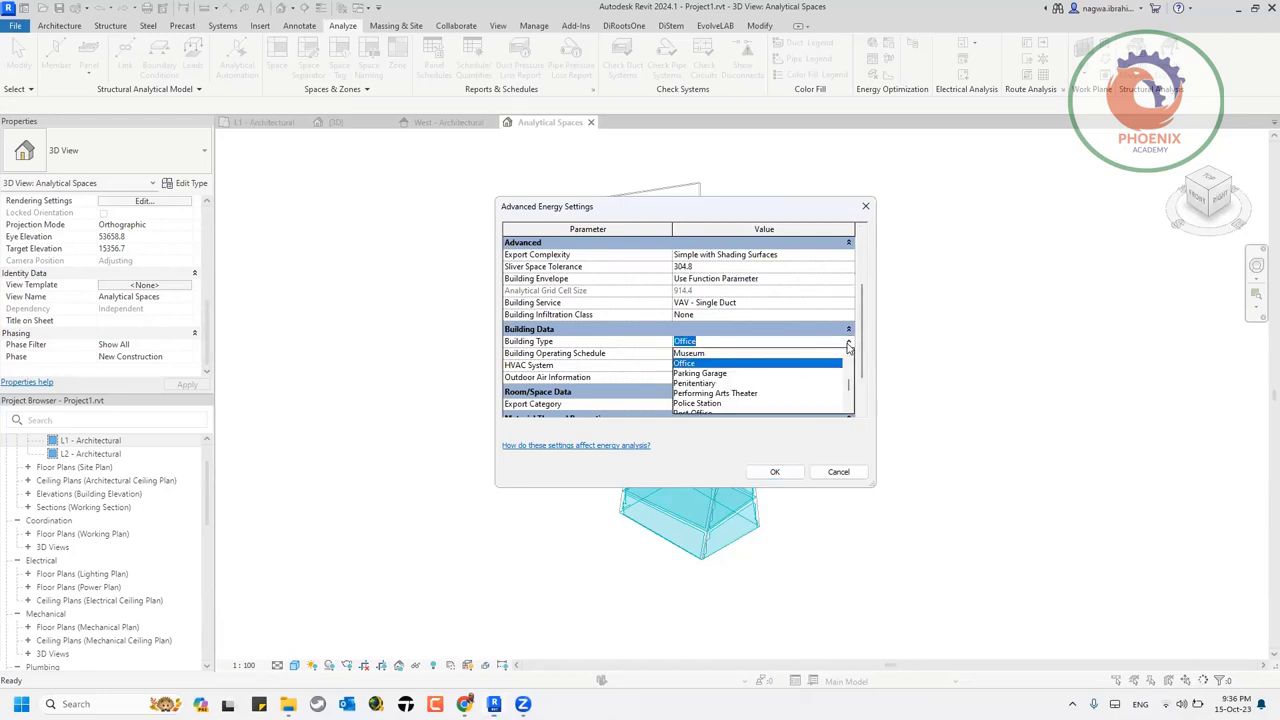
scroll(849, 356, down, 3)
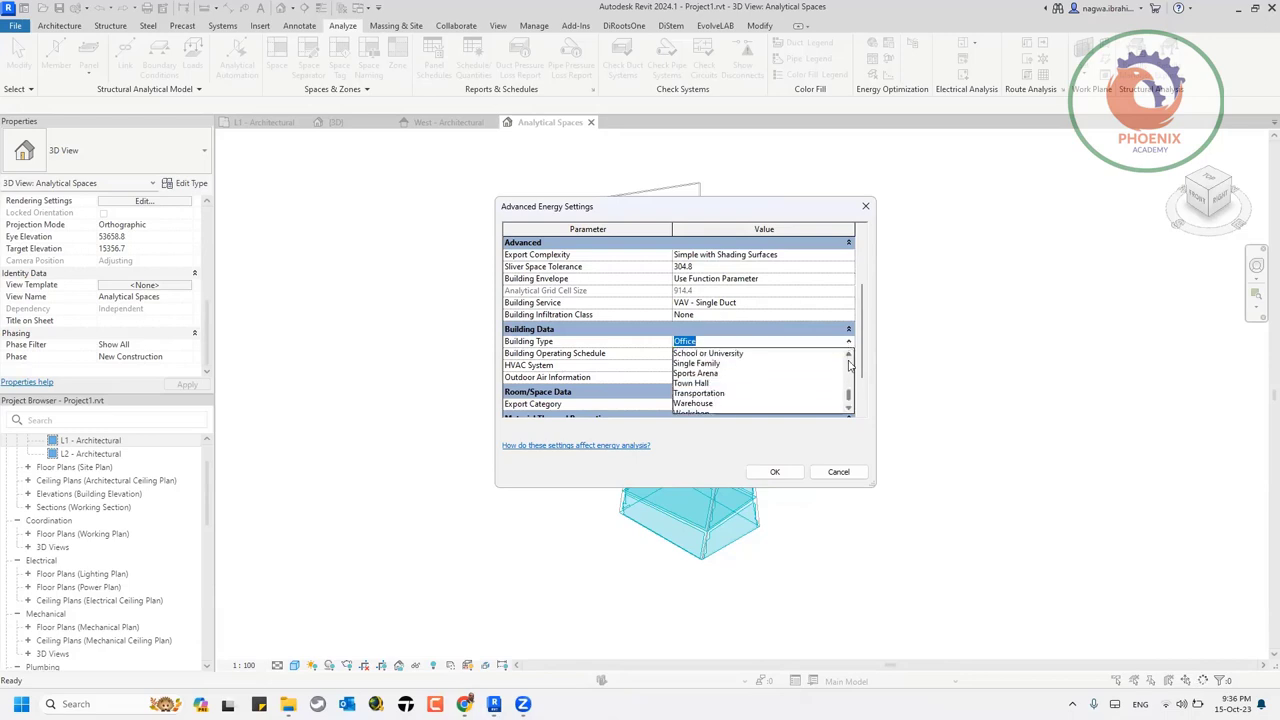
scroll(847, 385, down, 1)
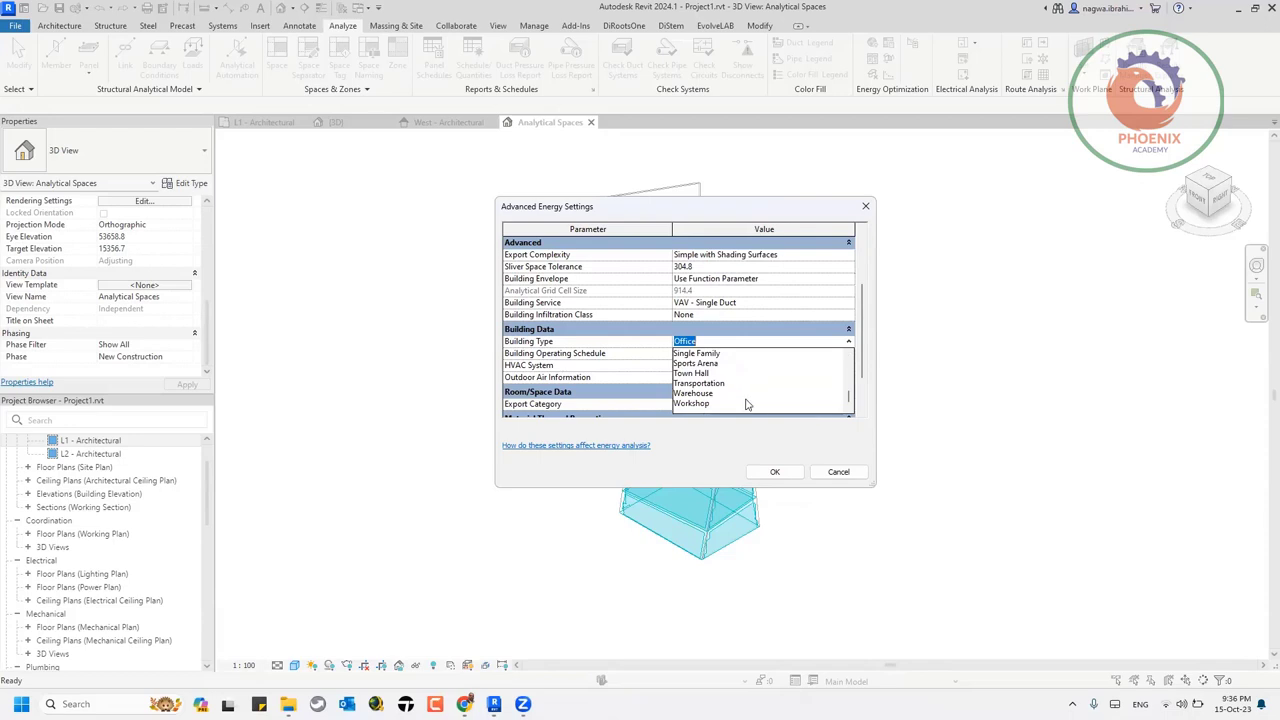
click(743, 439)
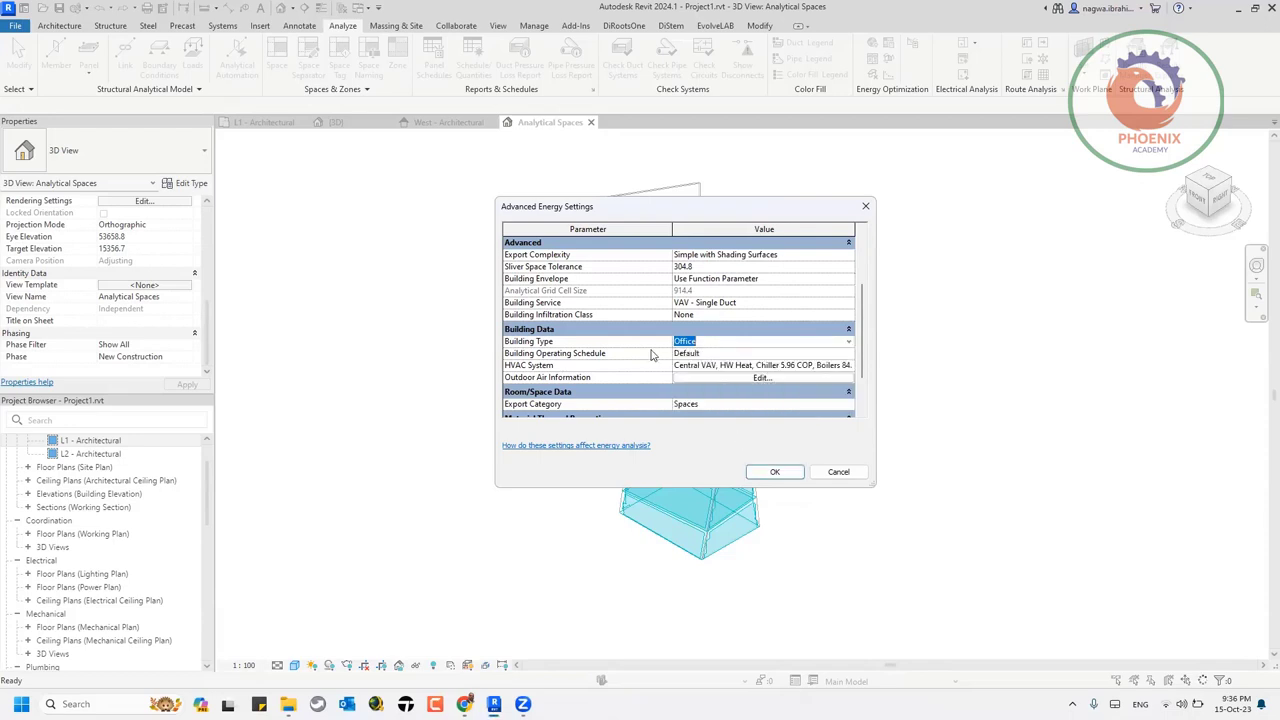
- Set the building operating schedule to 12/7 Facility
click(849, 355)
click(850, 356)
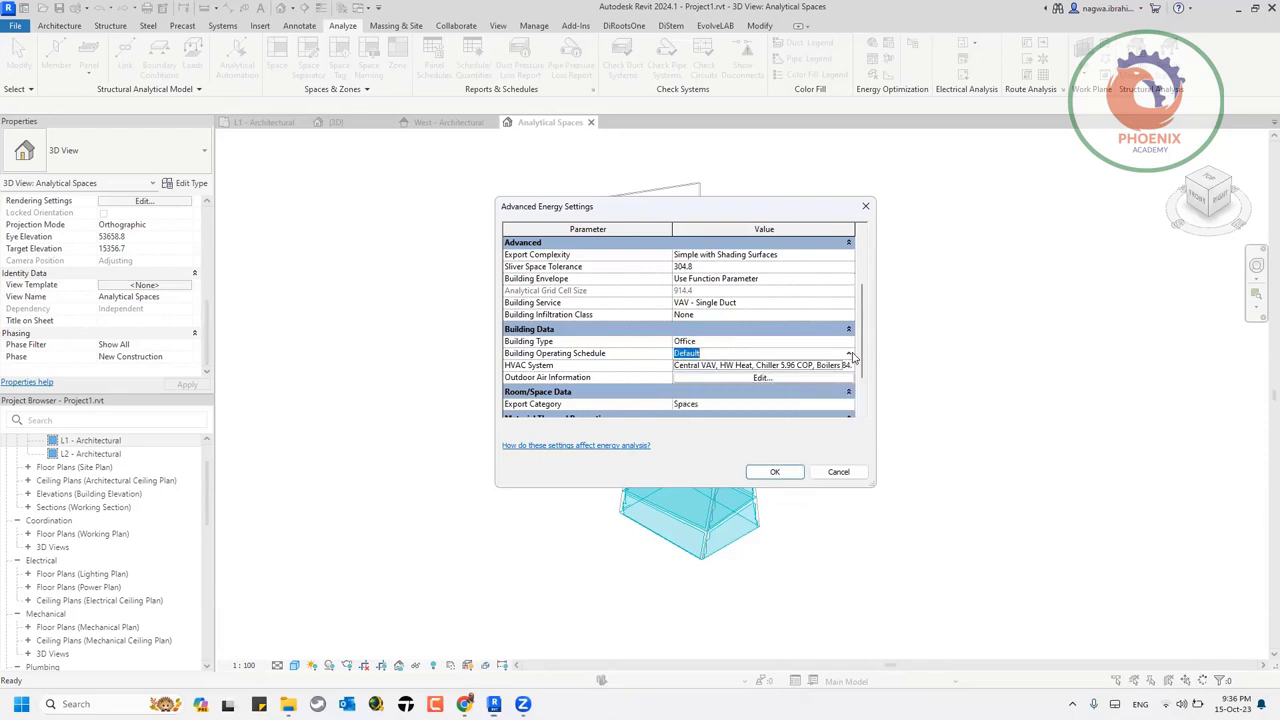
click(850, 356)
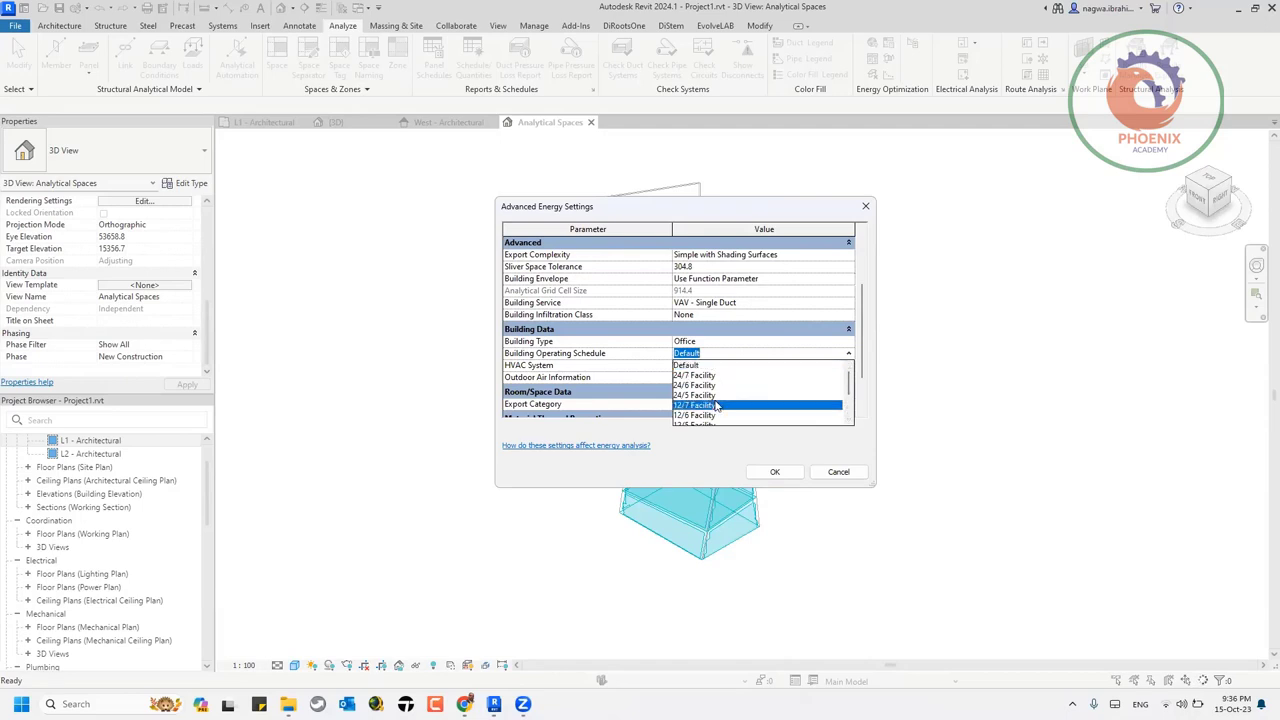
click(706, 405)
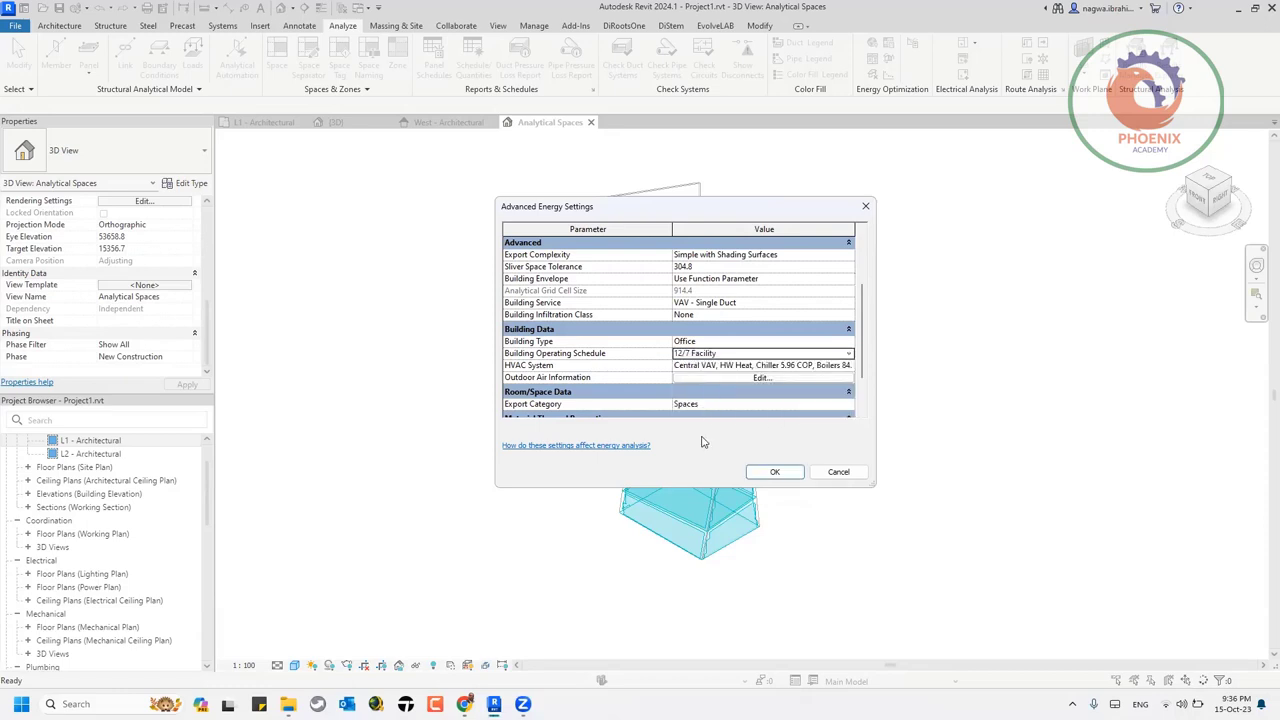
- View the HVAC system choices and the room/space export category choices without changing either
click(852, 368)
click(849, 367)
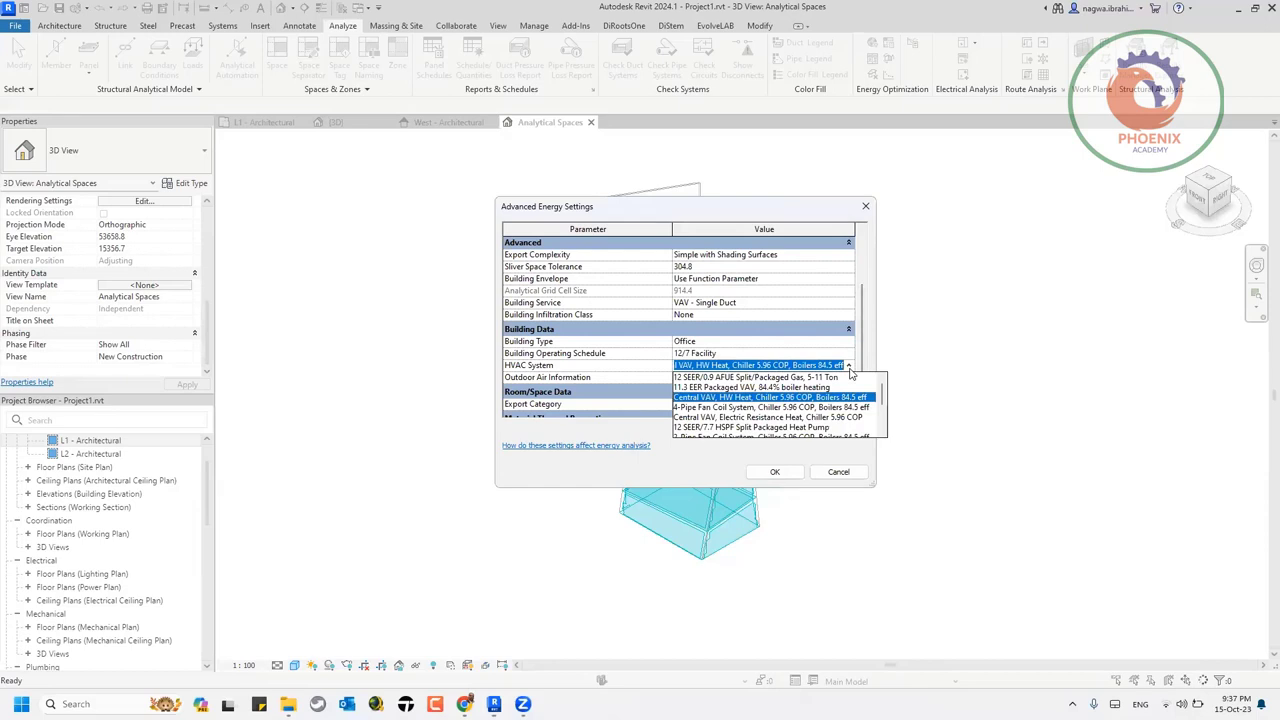
click(849, 368)
scroll(851, 373, down, 2)
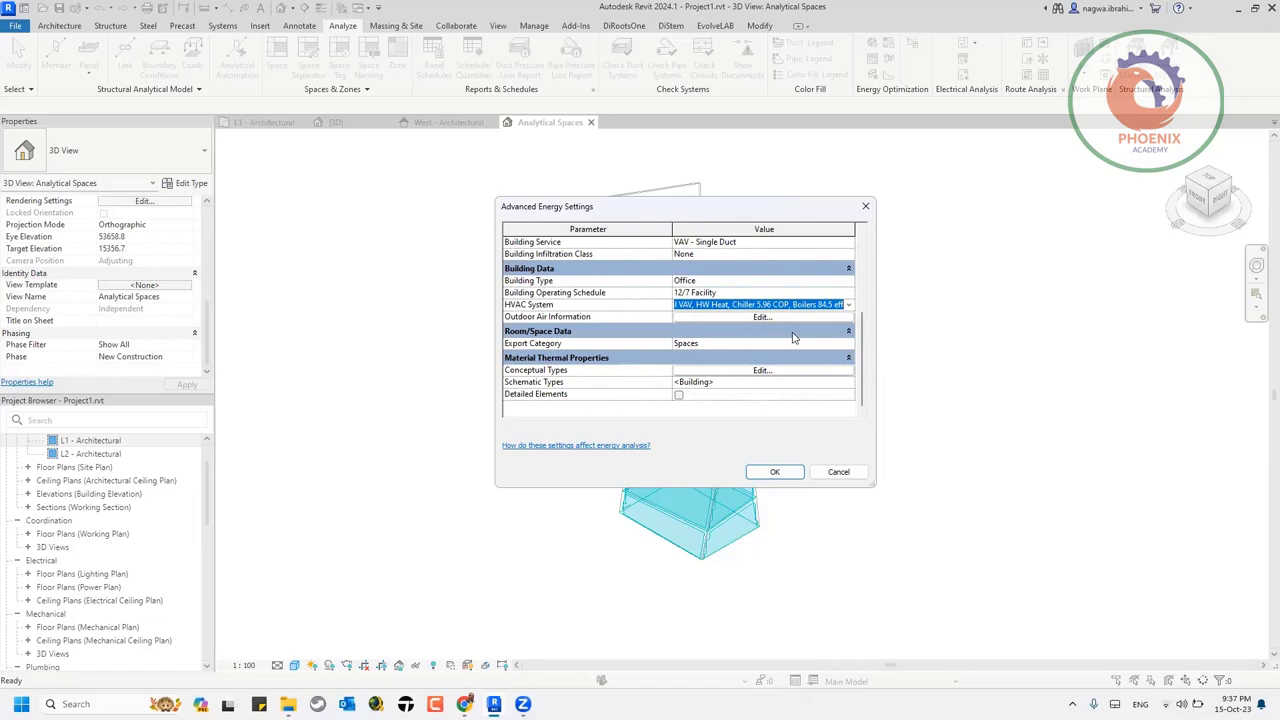
click(851, 345)
click(849, 344)
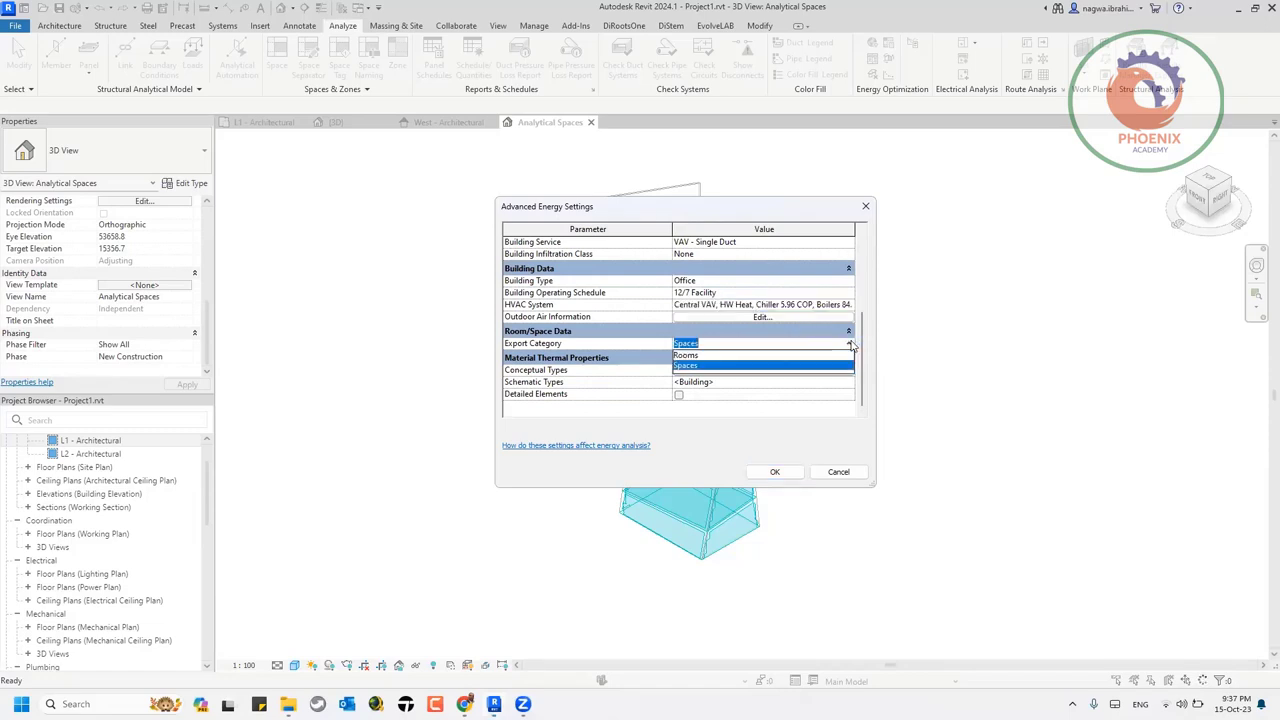
click(850, 345)
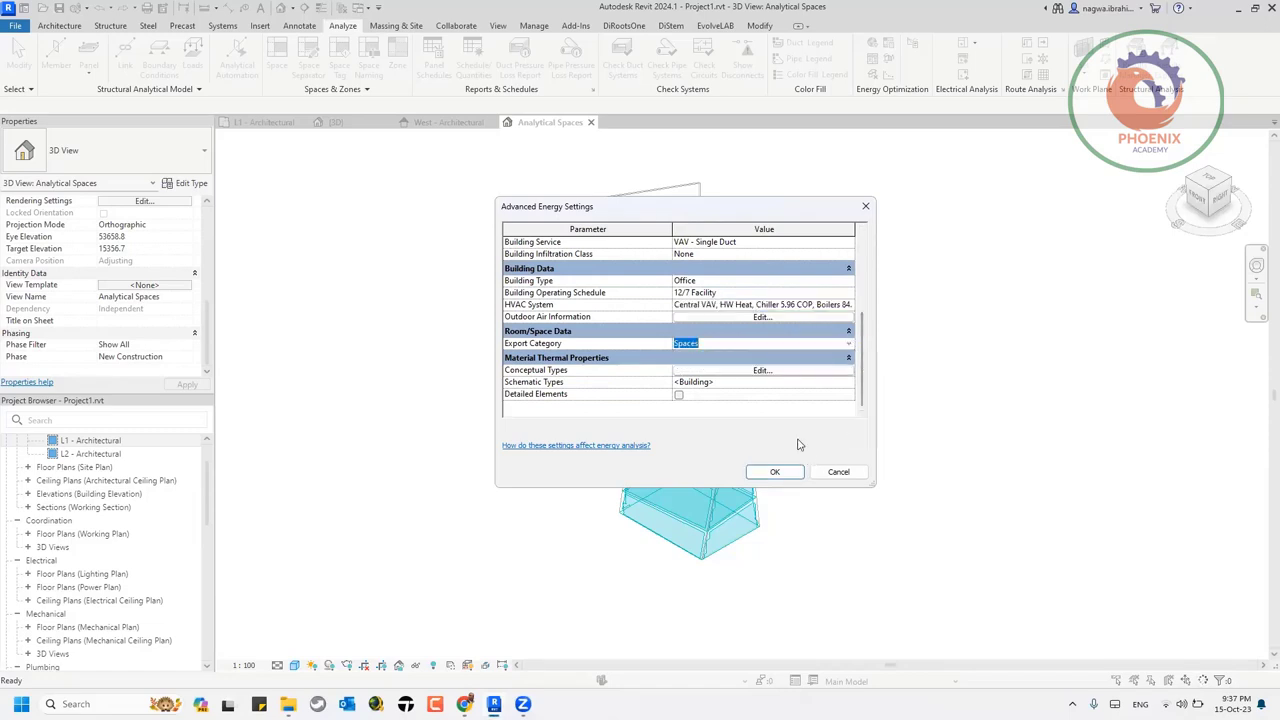
- Review the mass model constructions under Conceptual Types, and close all the energy settings dialogs without saving
click(798, 372)
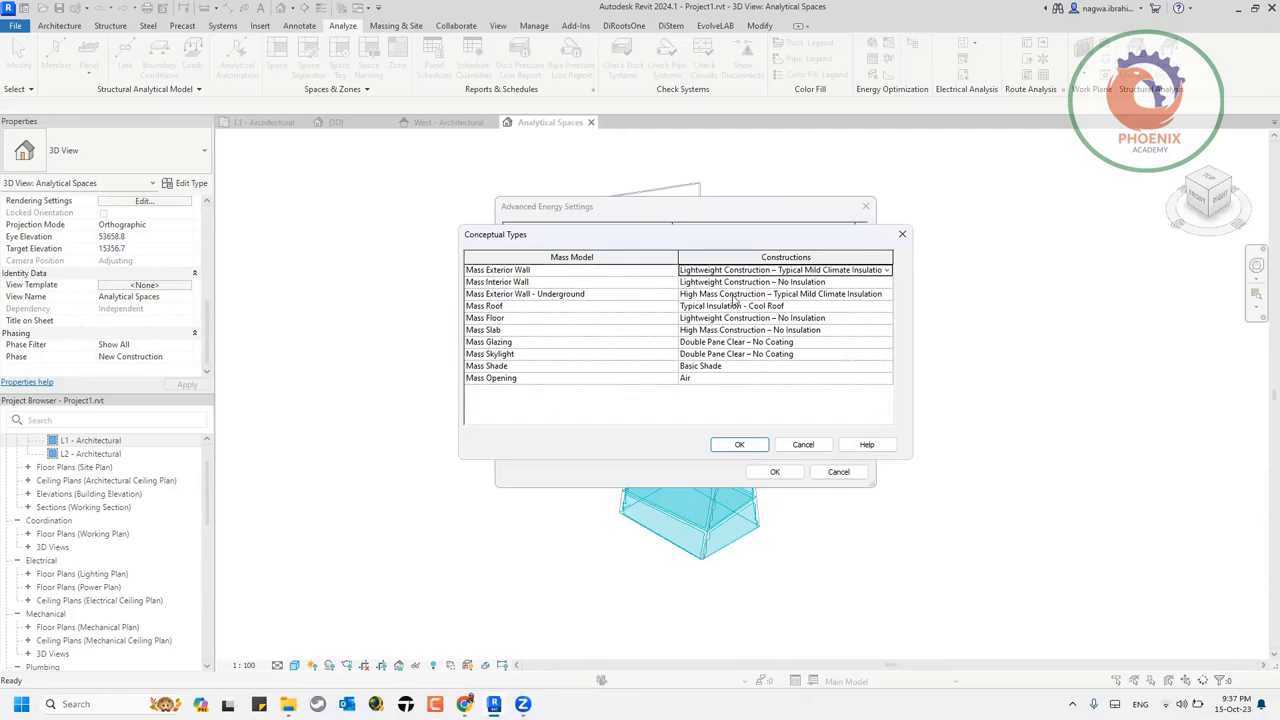
click(902, 237)
click(865, 206)
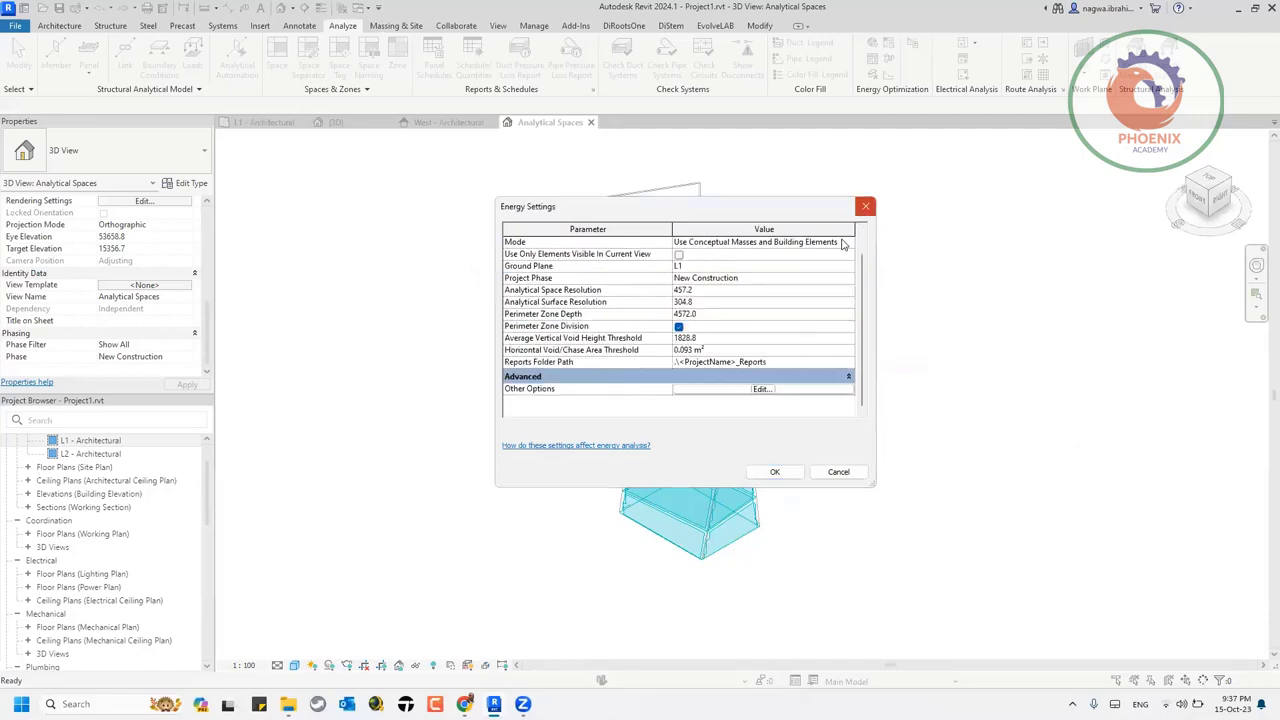
click(865, 206)
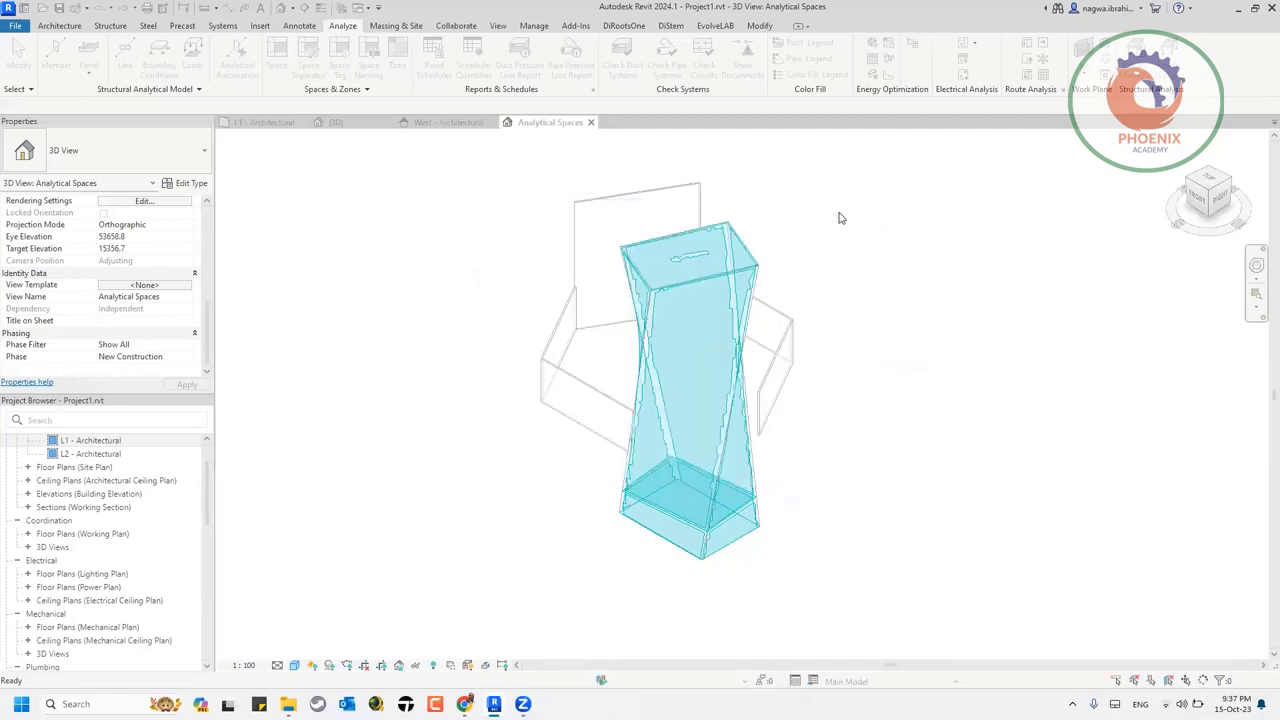
- Switch to the Sustainable Design & BIM Technology deck in Google Slides and present the Energy Modeling slide
mouse_move(464, 704)
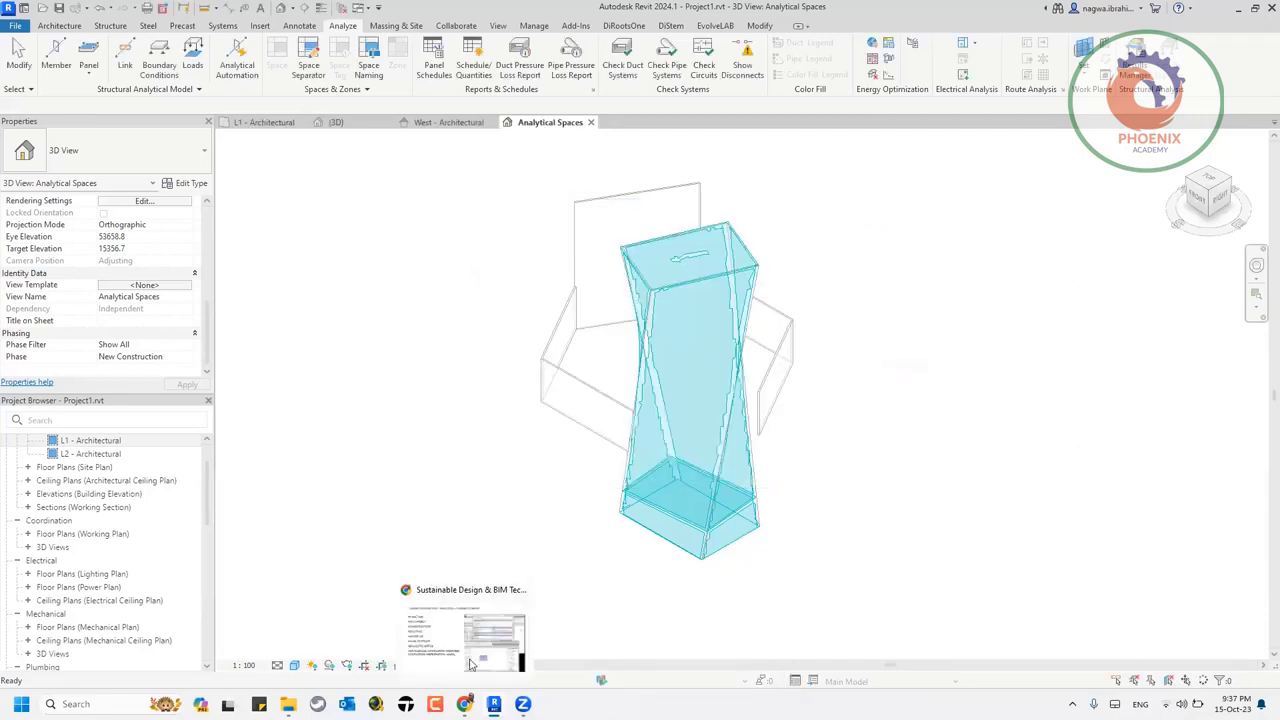
click(468, 640)
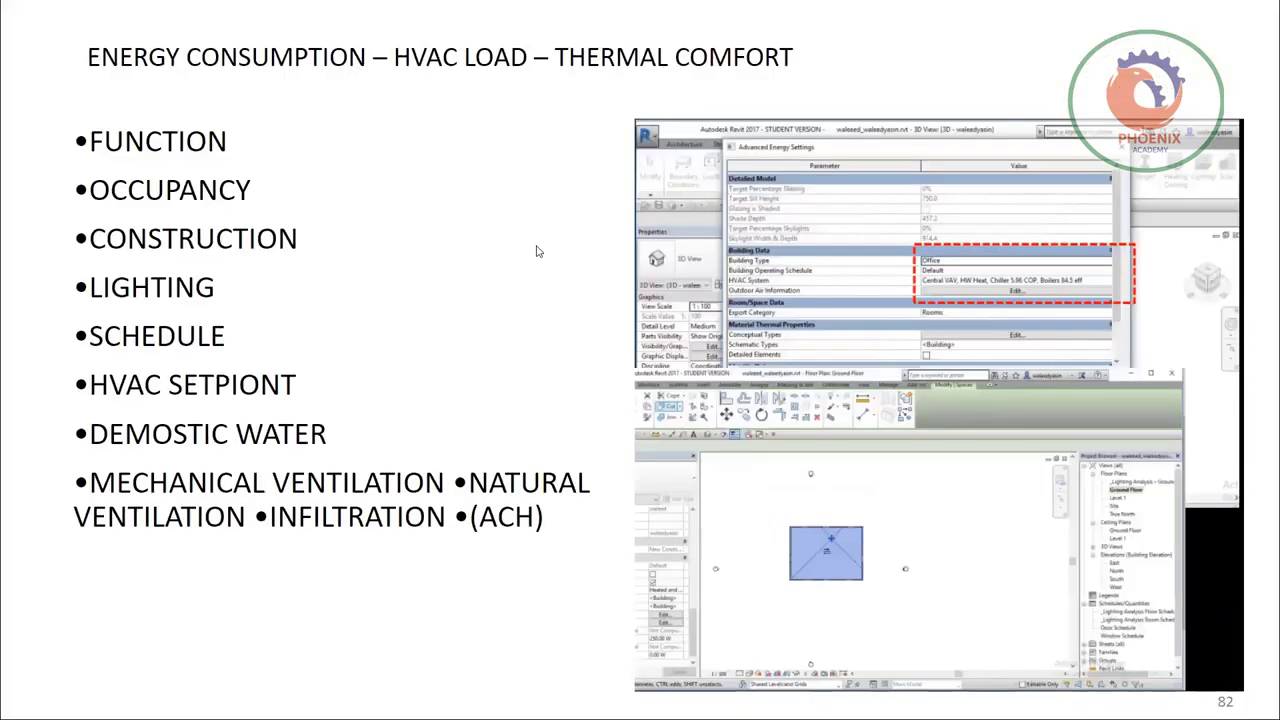
key(Right)
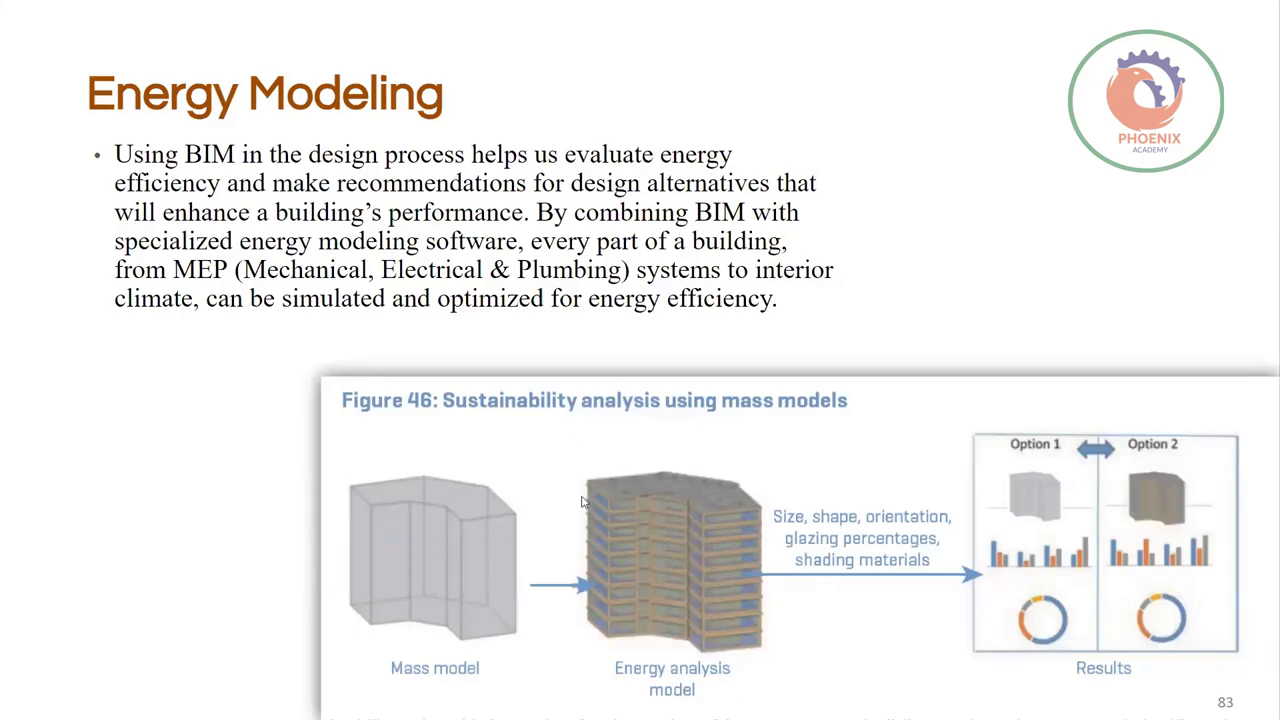
key(Right)
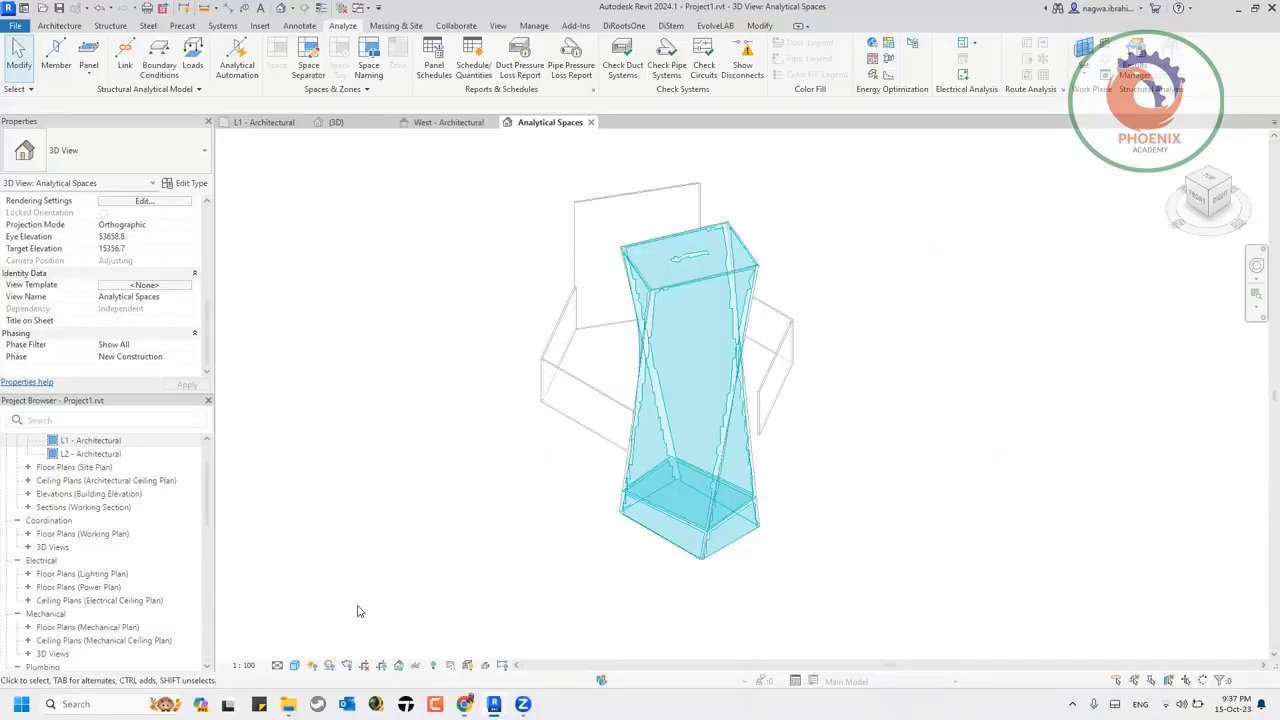
- Turn on the sun path in Revit's Analytical Spaces view, using the specified project location, date and time
click(314, 666)
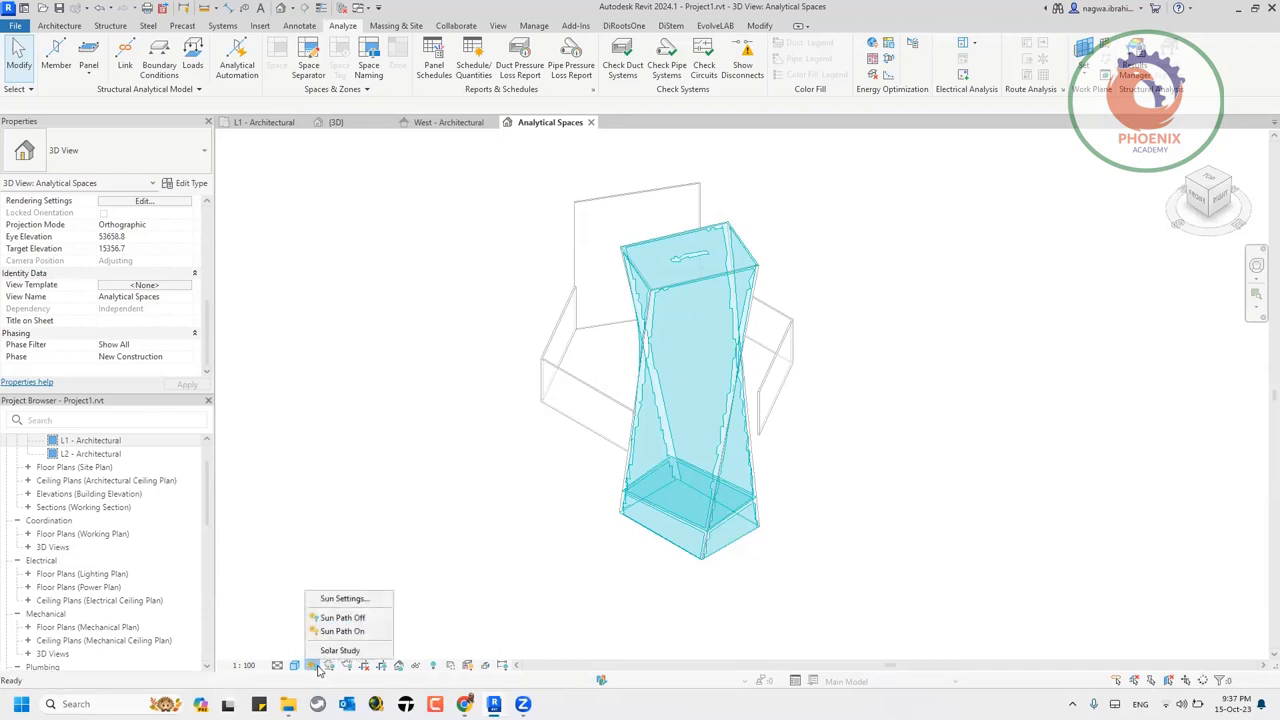
click(365, 630)
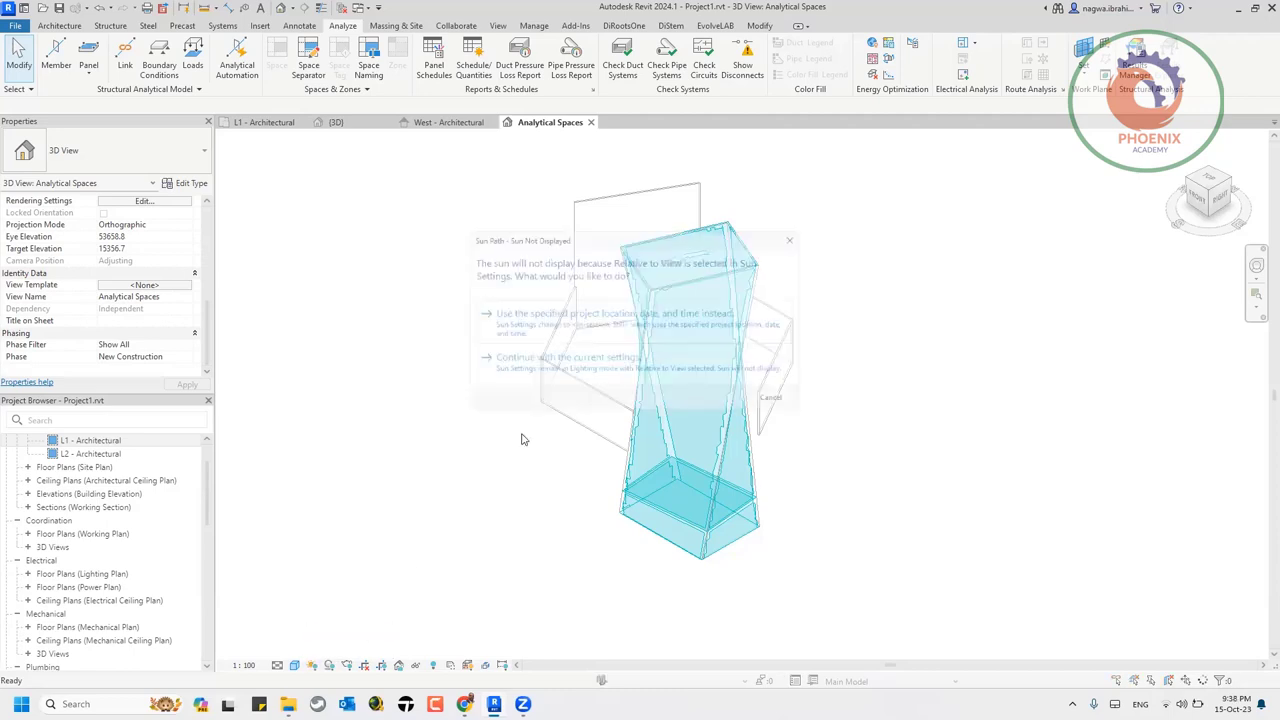
key(Escape)
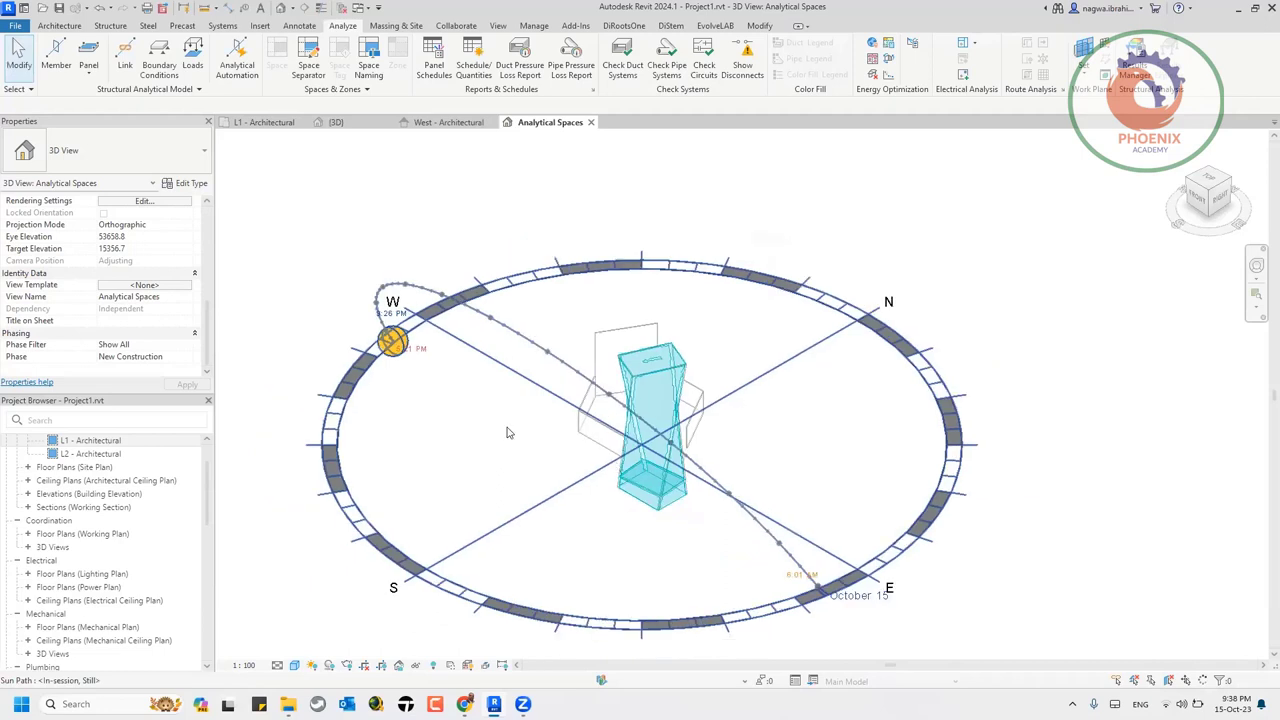
scroll(443, 413, up, 1)
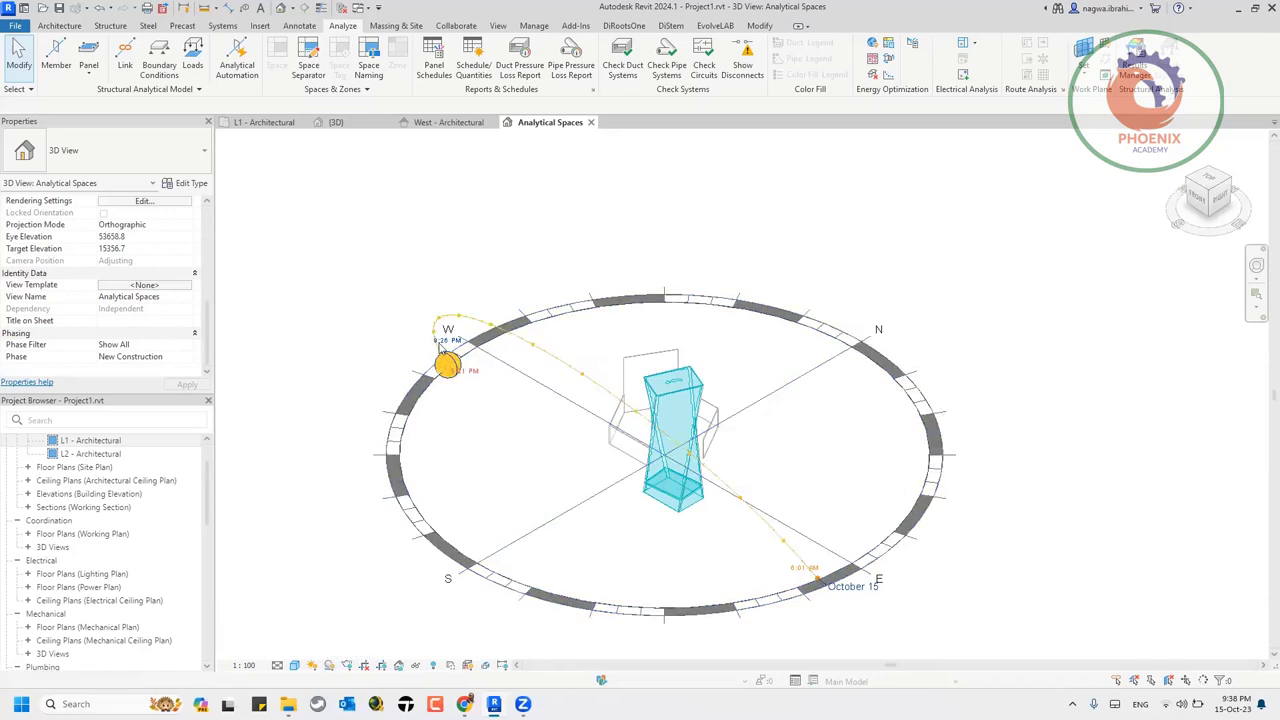
- Move the sun along its October 15 path to 11:00 AM and on to 9:00 AM, and set the visual style to Consistent Colors
click(450, 366)
drag(542, 362, 580, 373)
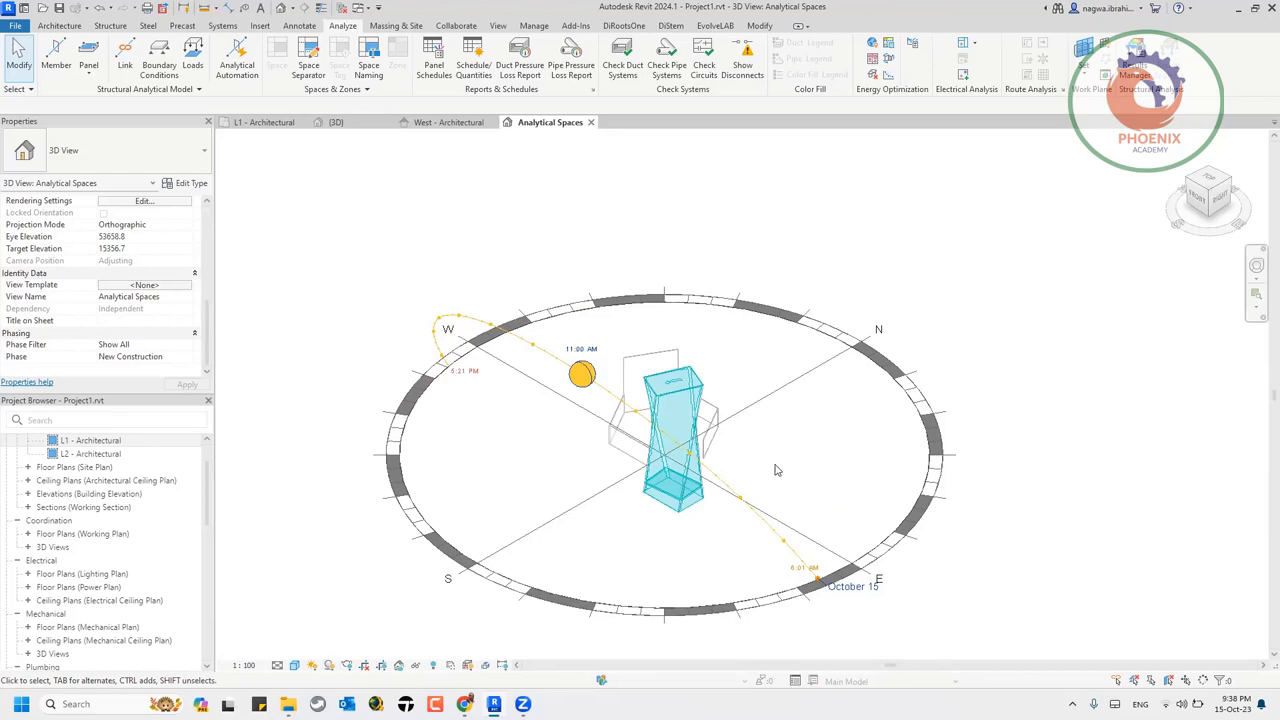
scroll(754, 417, up, 4)
scroll(749, 414, down, 3)
scroll(703, 427, down, 1)
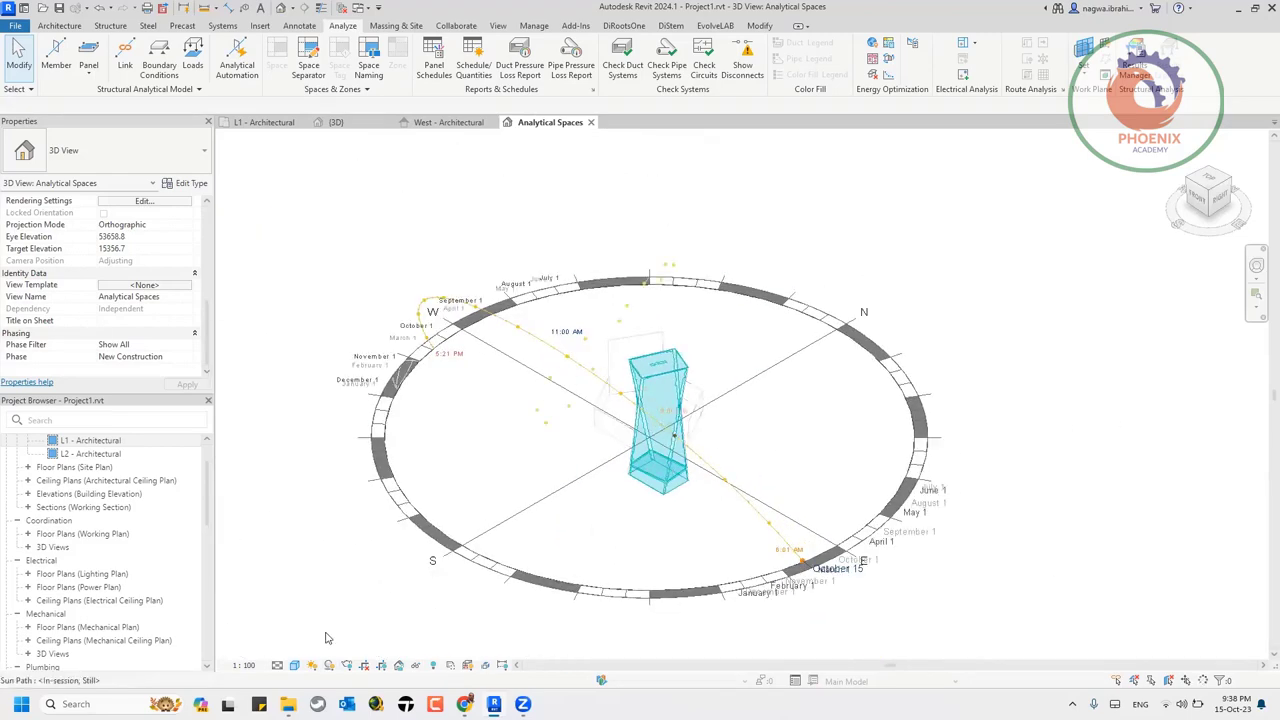
click(294, 665)
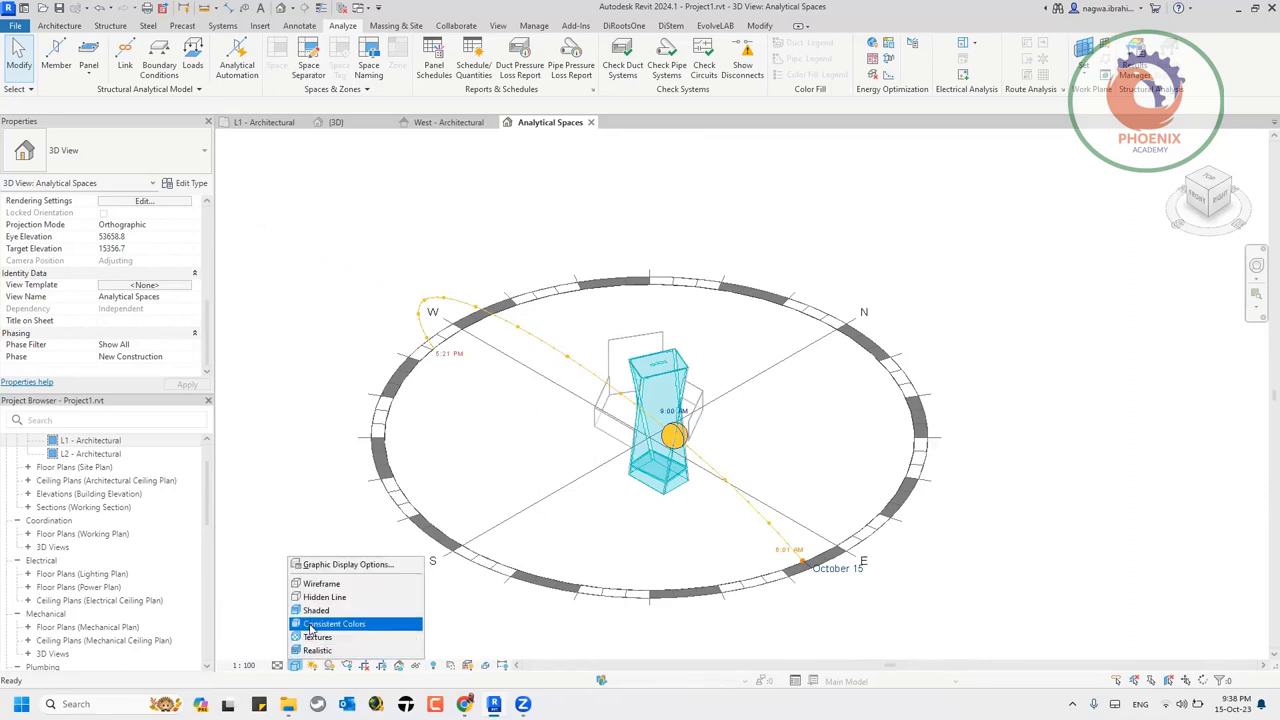
click(310, 624)
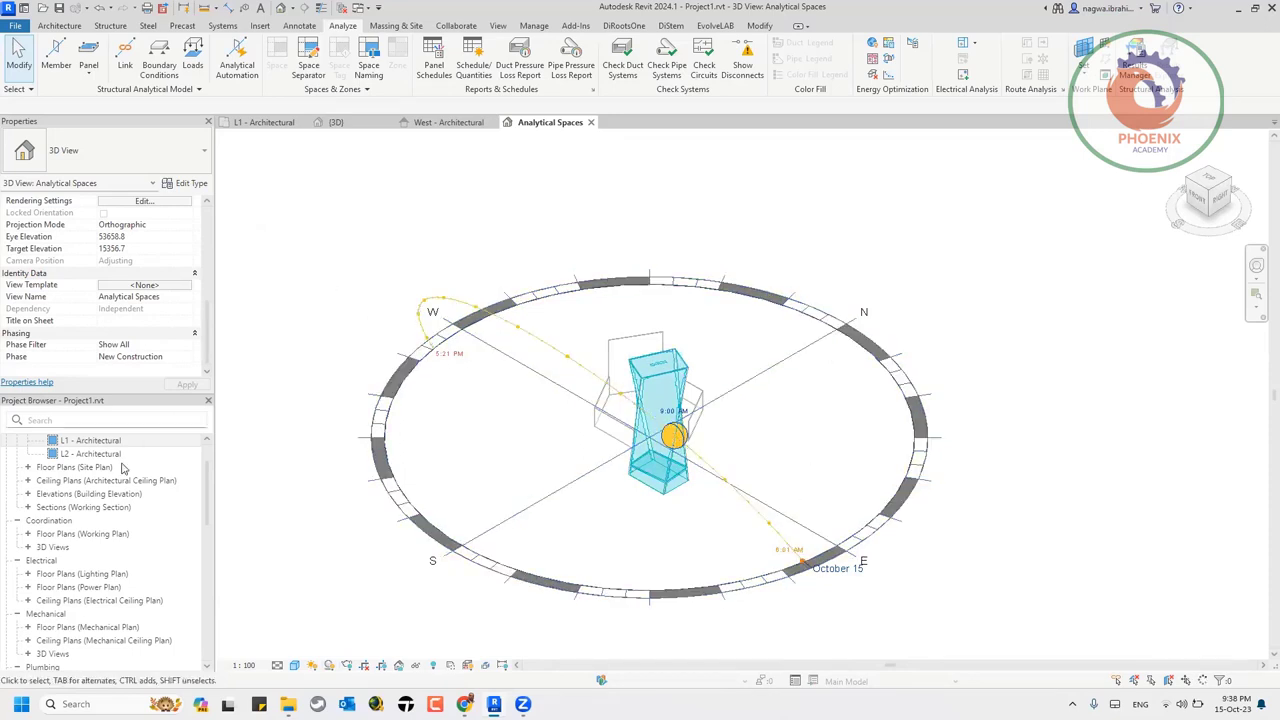
- Turn on the sun path and shadows in the {3D} view, using the specified project location, date and time
scroll(123, 472, up, 1)
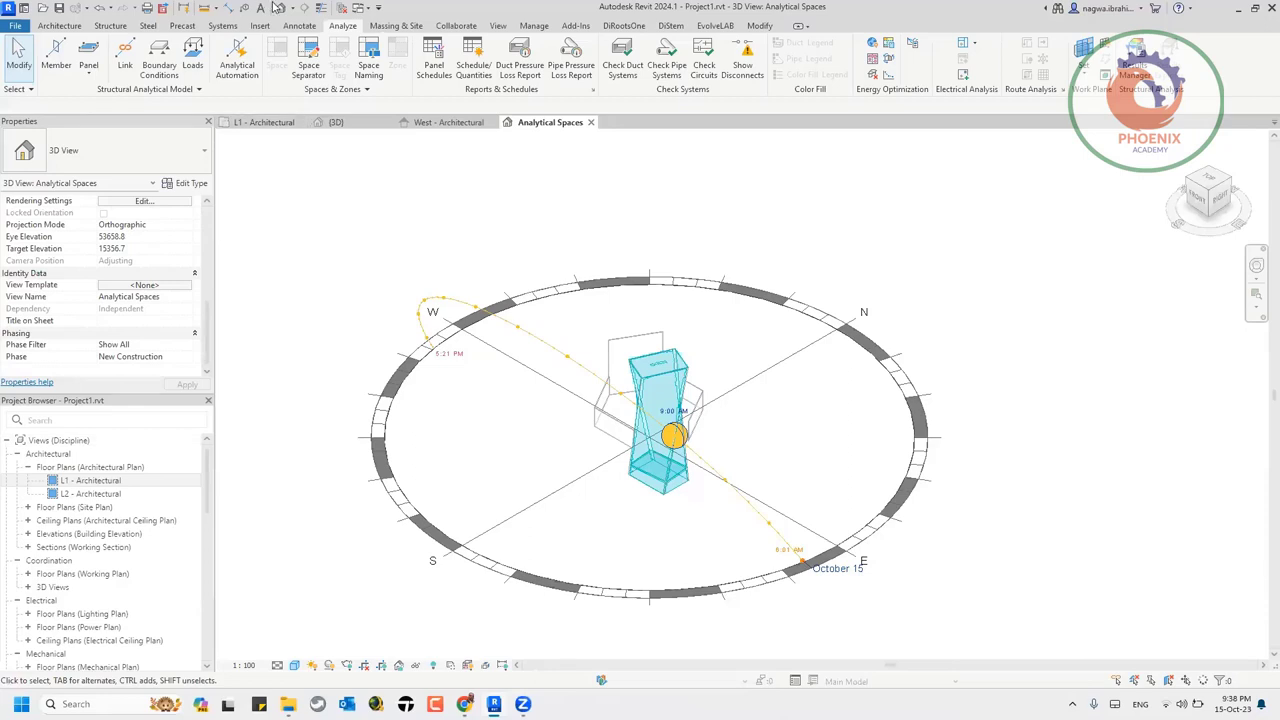
click(336, 122)
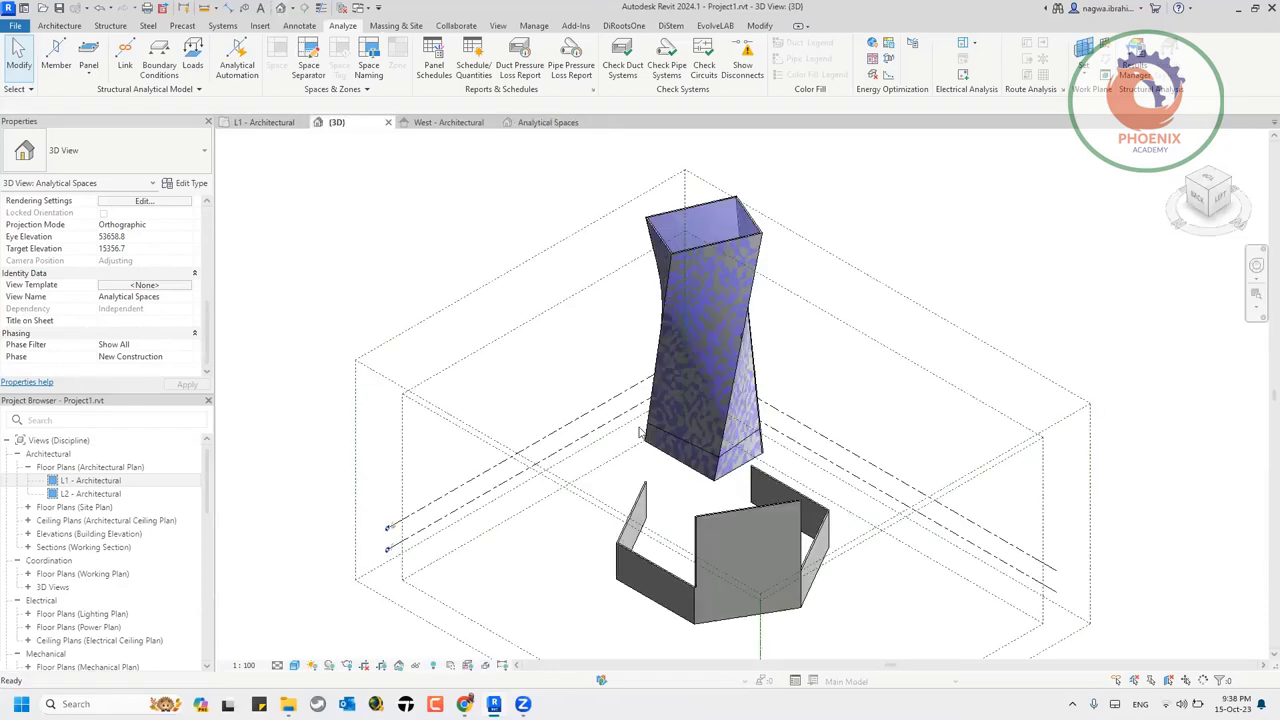
click(310, 666)
click(326, 634)
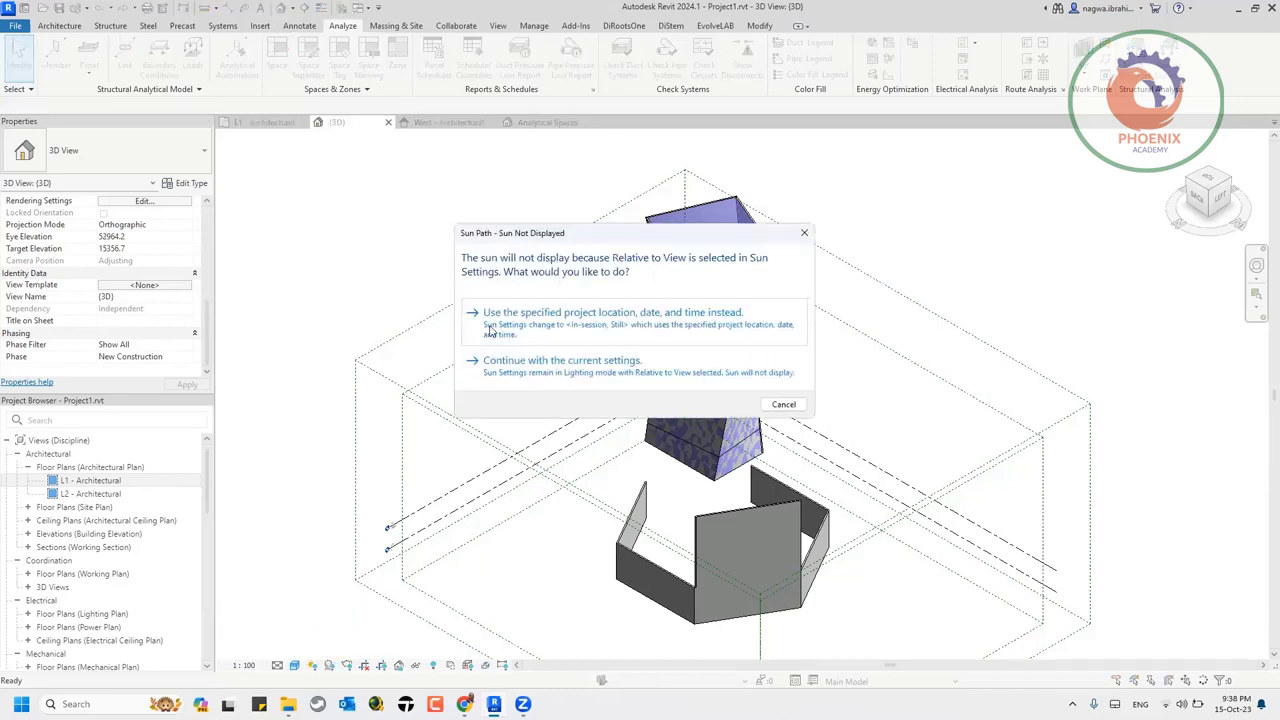
click(503, 332)
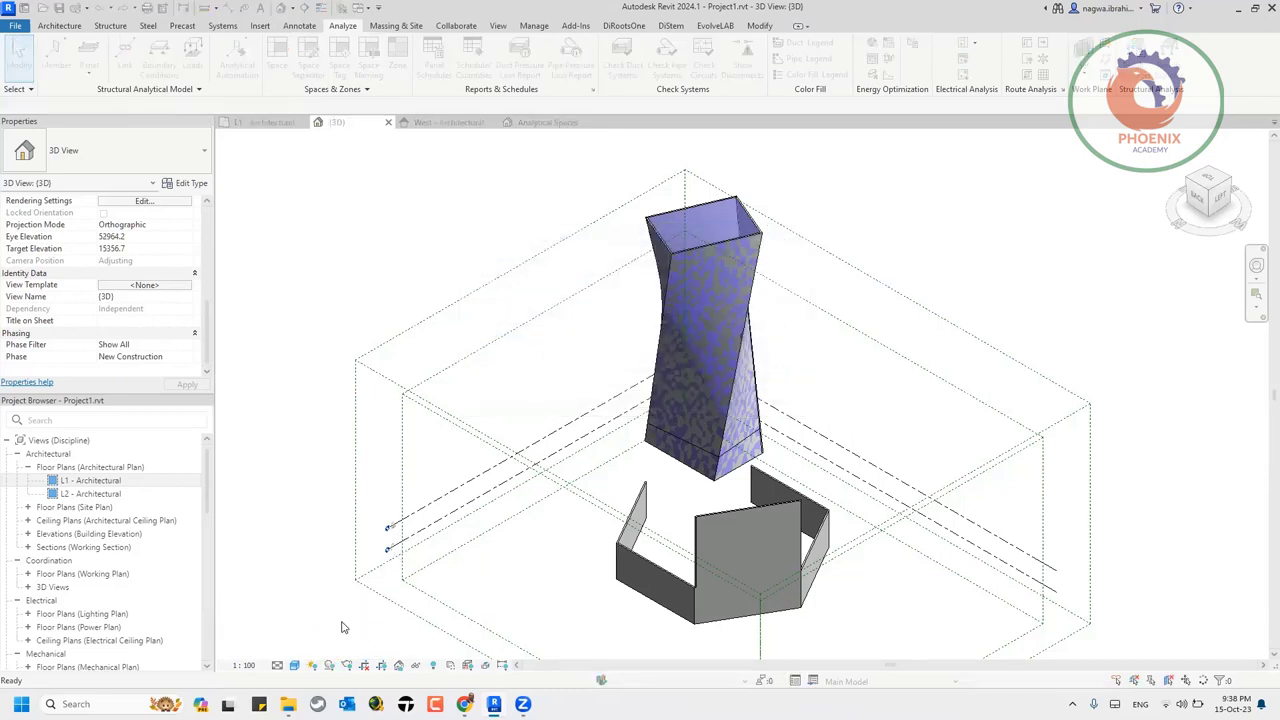
click(311, 666)
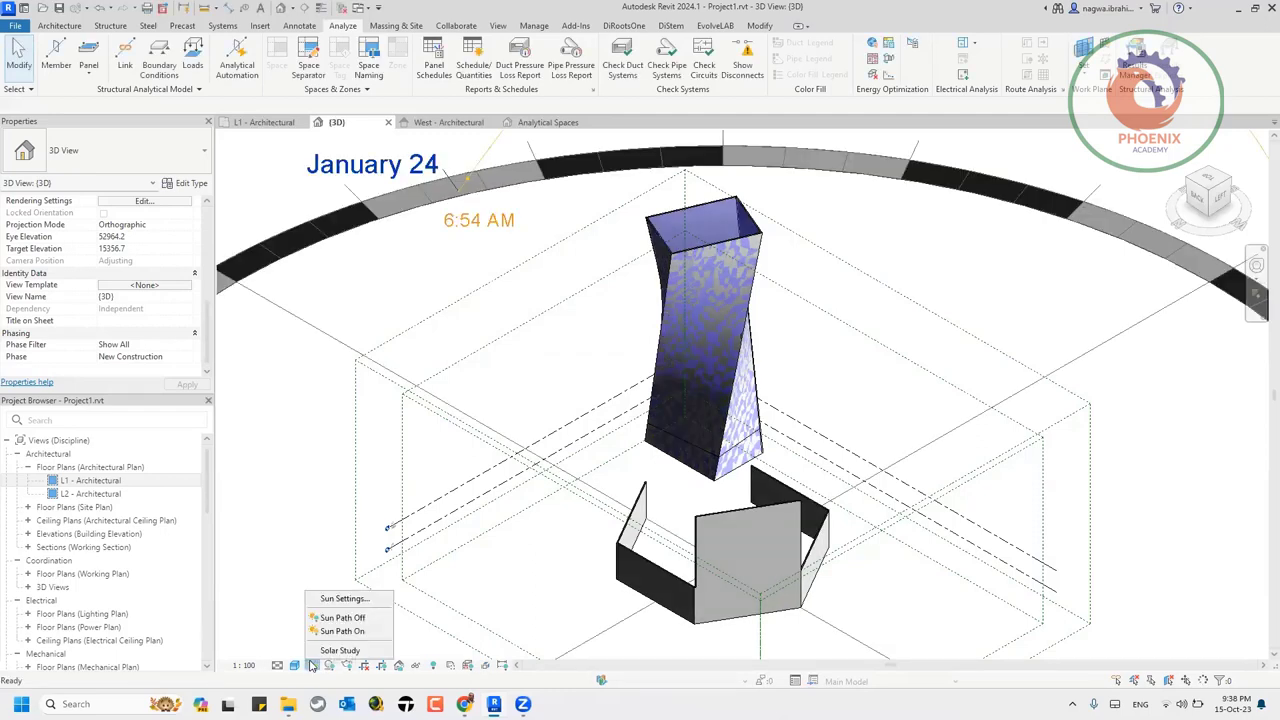
click(316, 633)
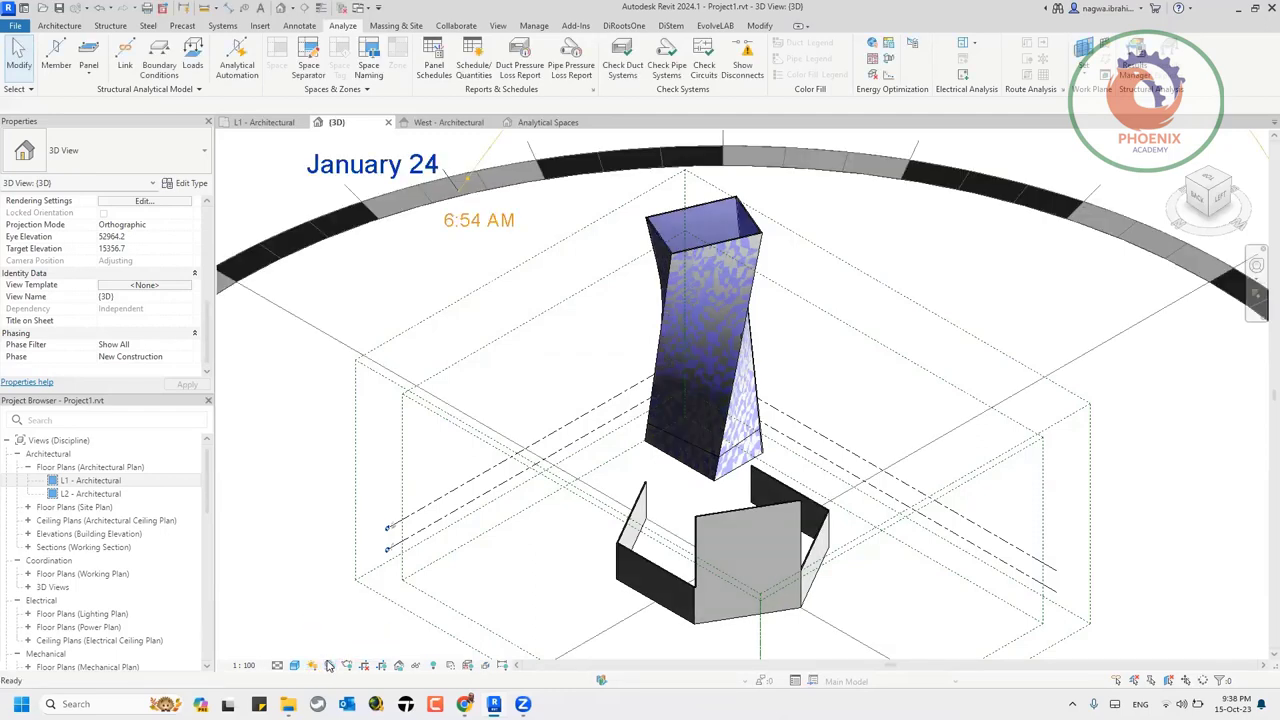
click(329, 666)
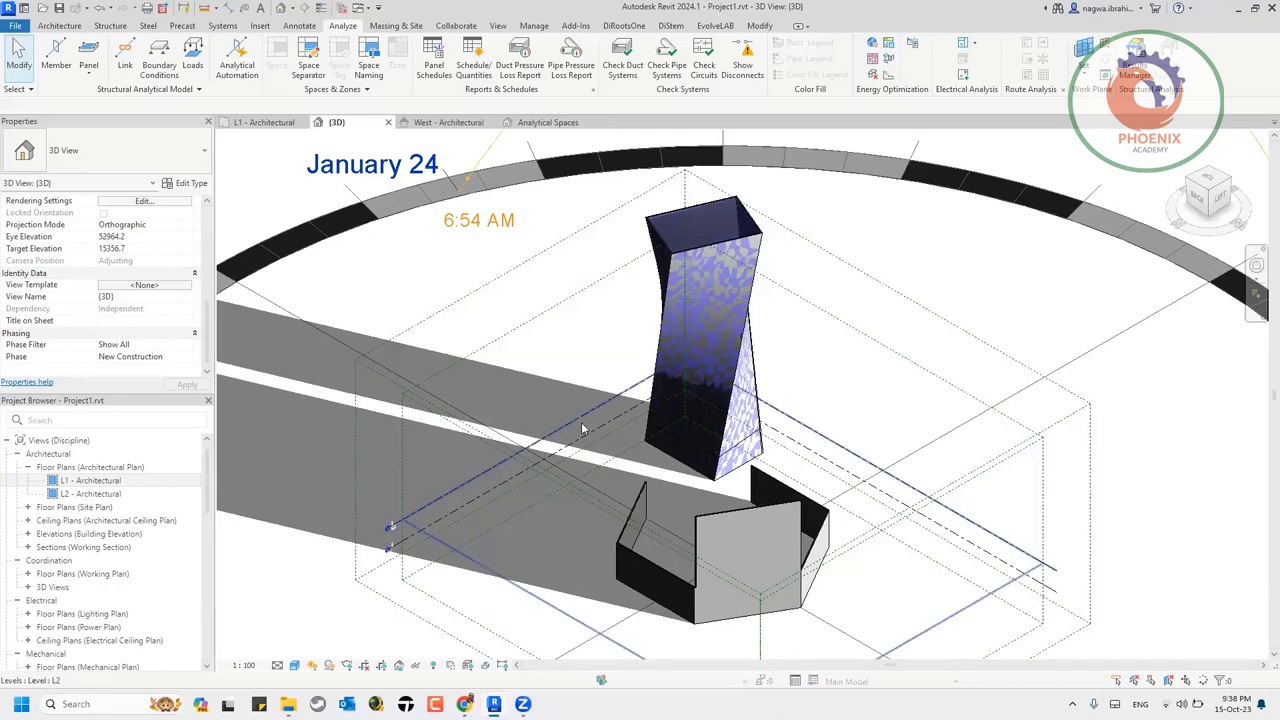
- Move the sun along its January 24 path to 12:45 PM and on to 10:30 AM to show the changing shadows
scroll(453, 387, down, 5)
scroll(590, 365, down, 1)
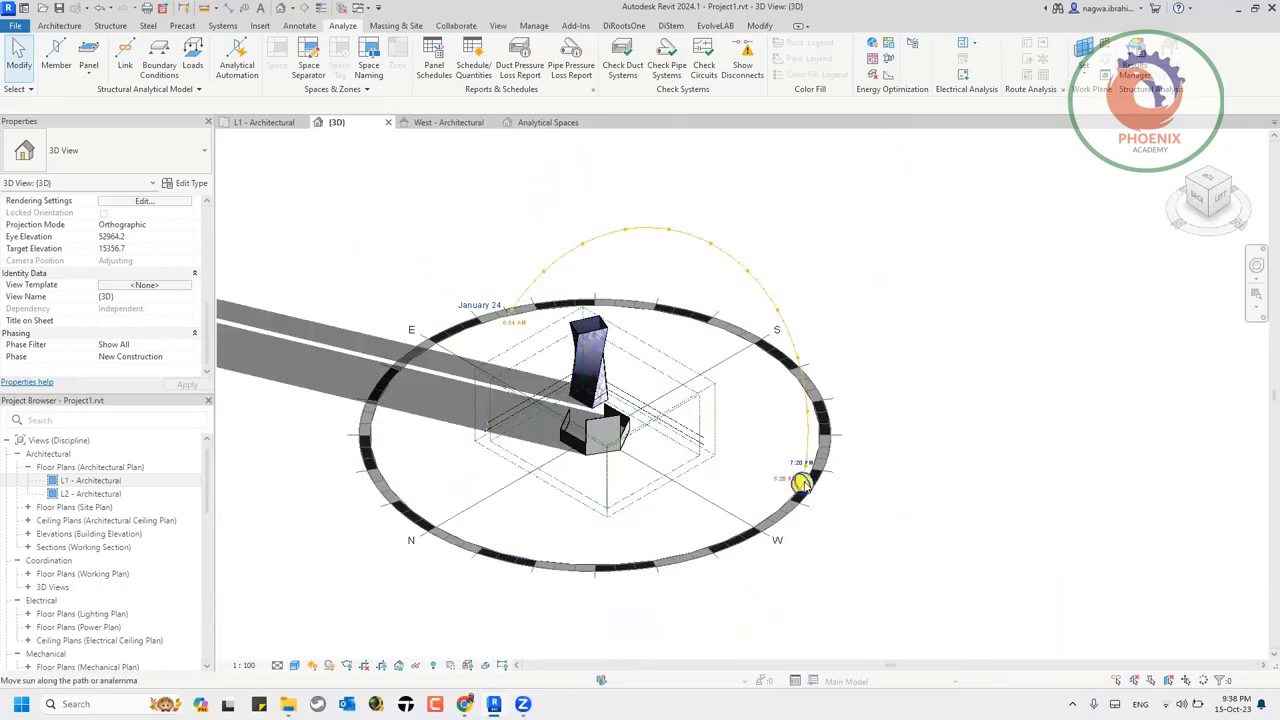
drag(803, 484, 798, 432)
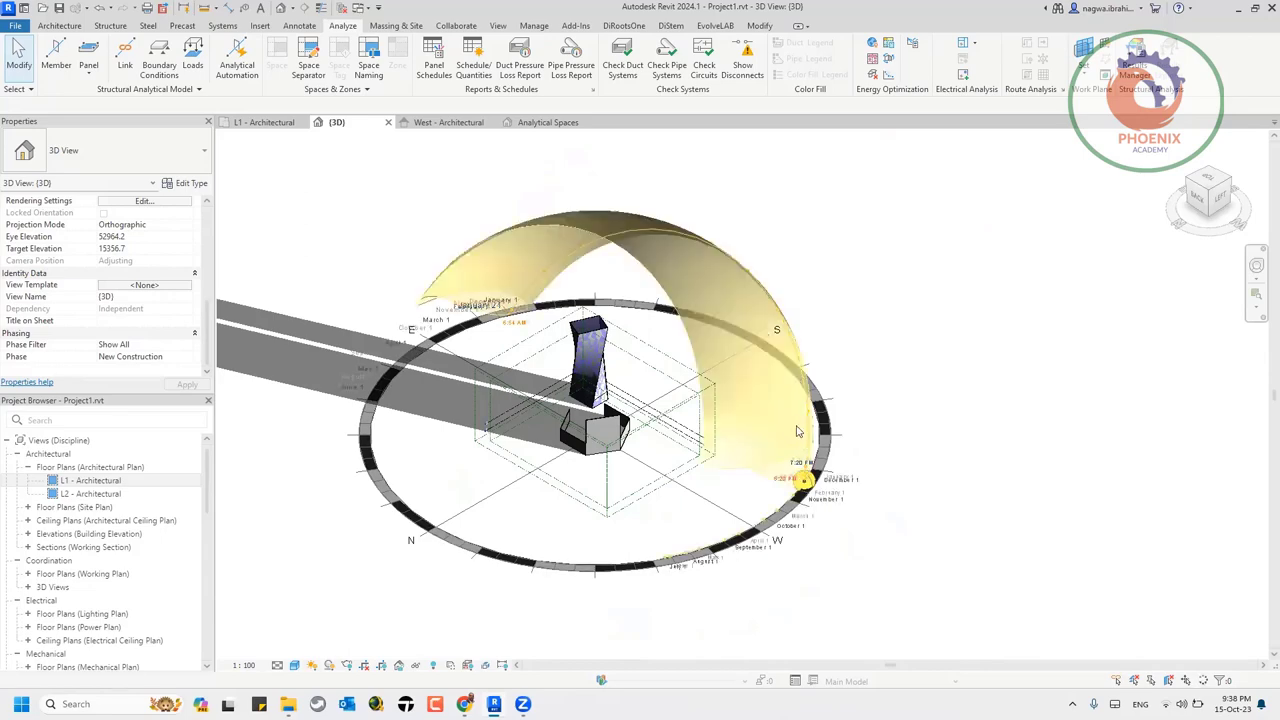
drag(796, 320, 740, 263)
scroll(578, 405, up, 3)
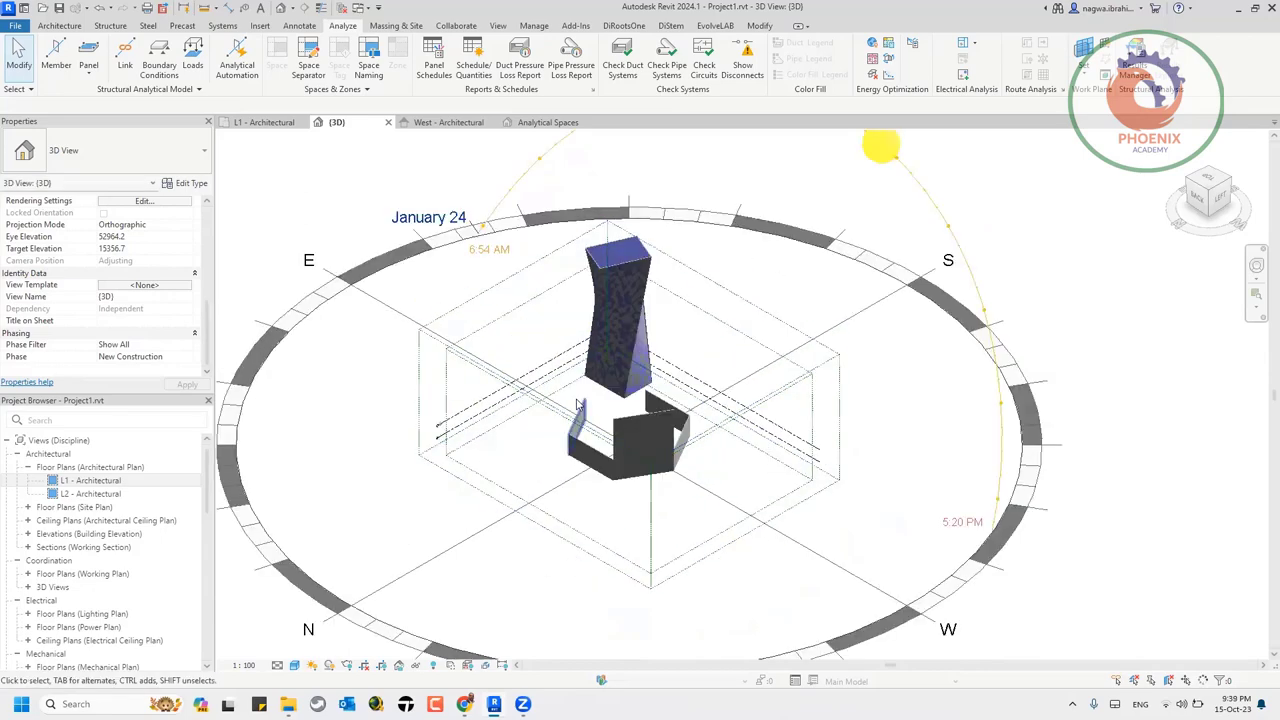
scroll(578, 405, down, 3)
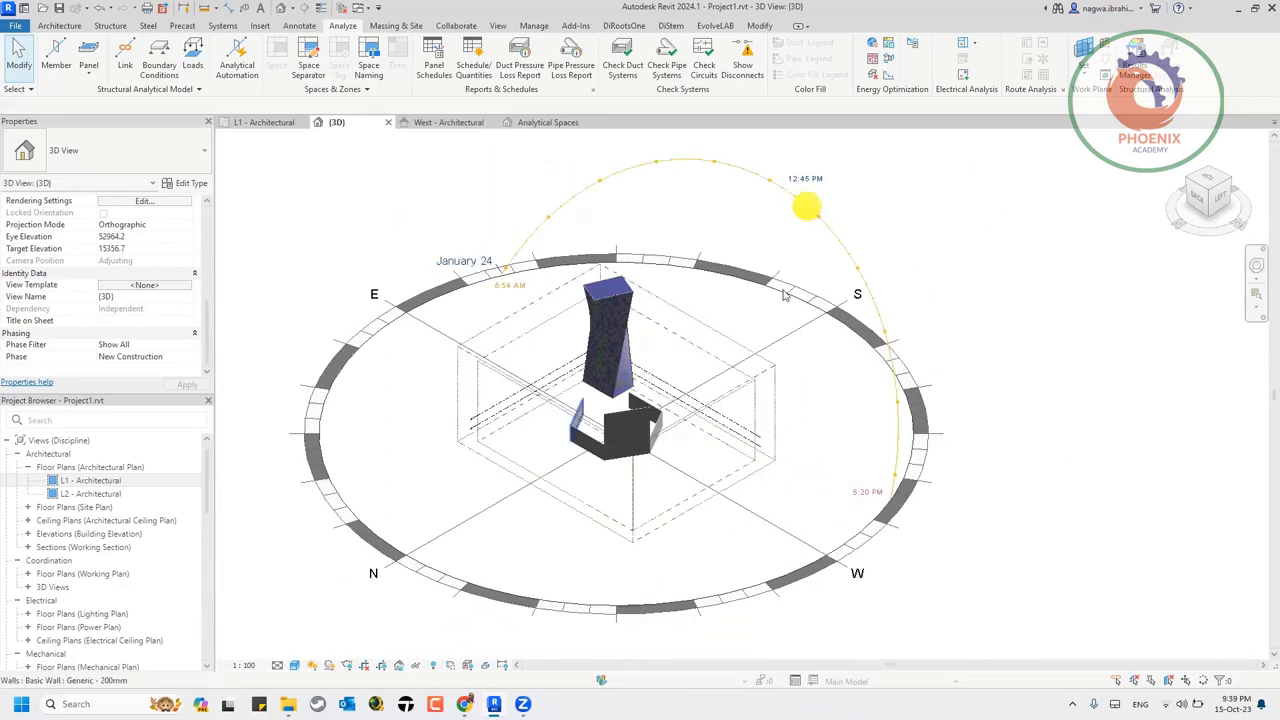
click(689, 170)
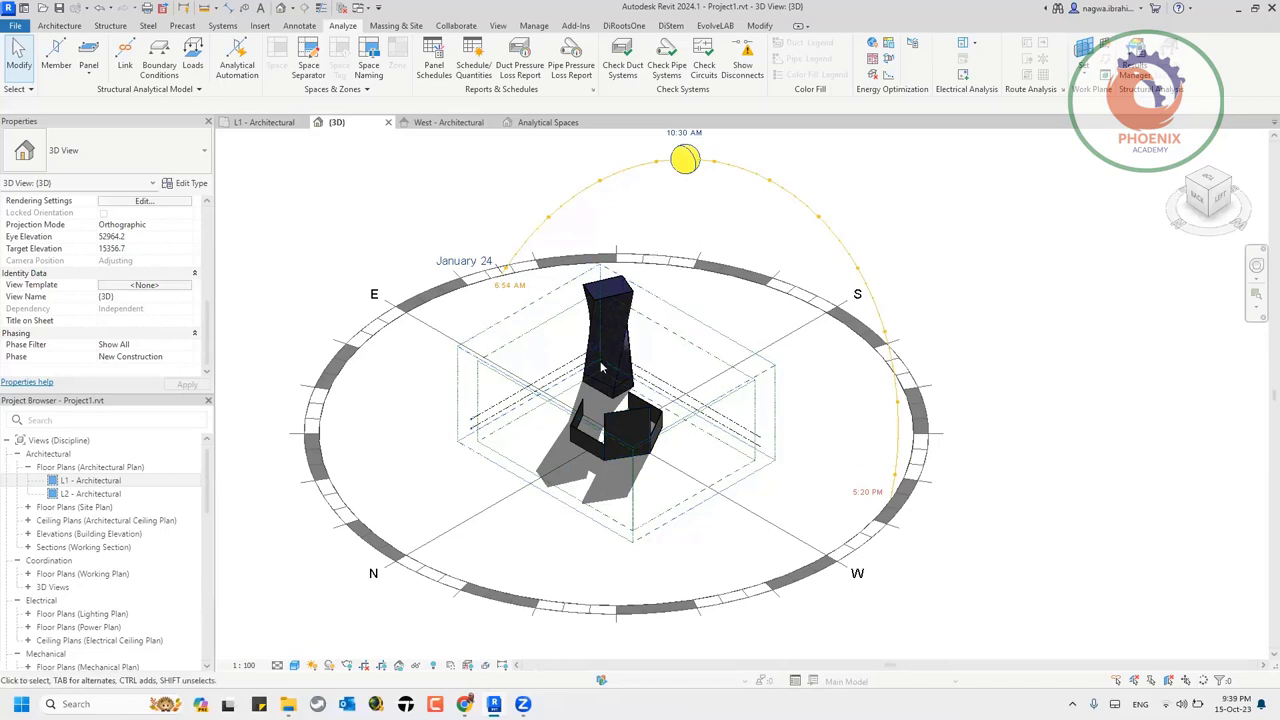
- In the sun settings, apply a still study time of 7:30 AM and then 9:30 AM
click(312, 665)
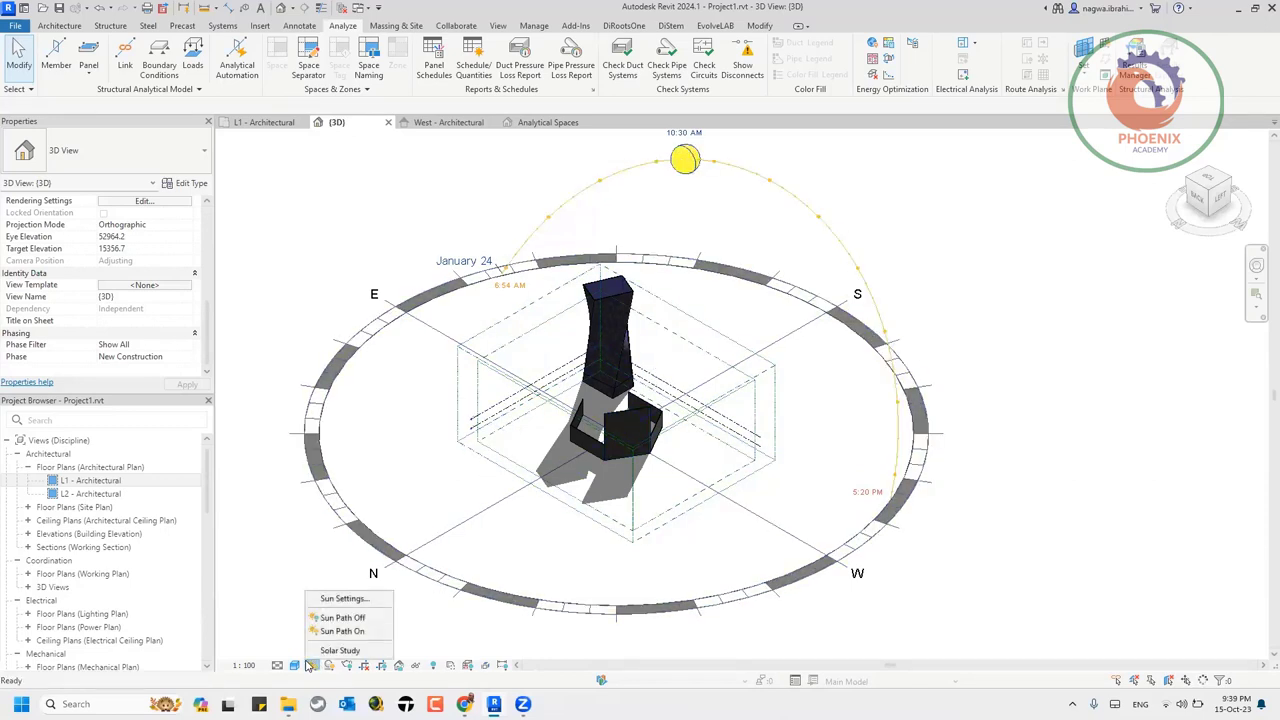
click(347, 599)
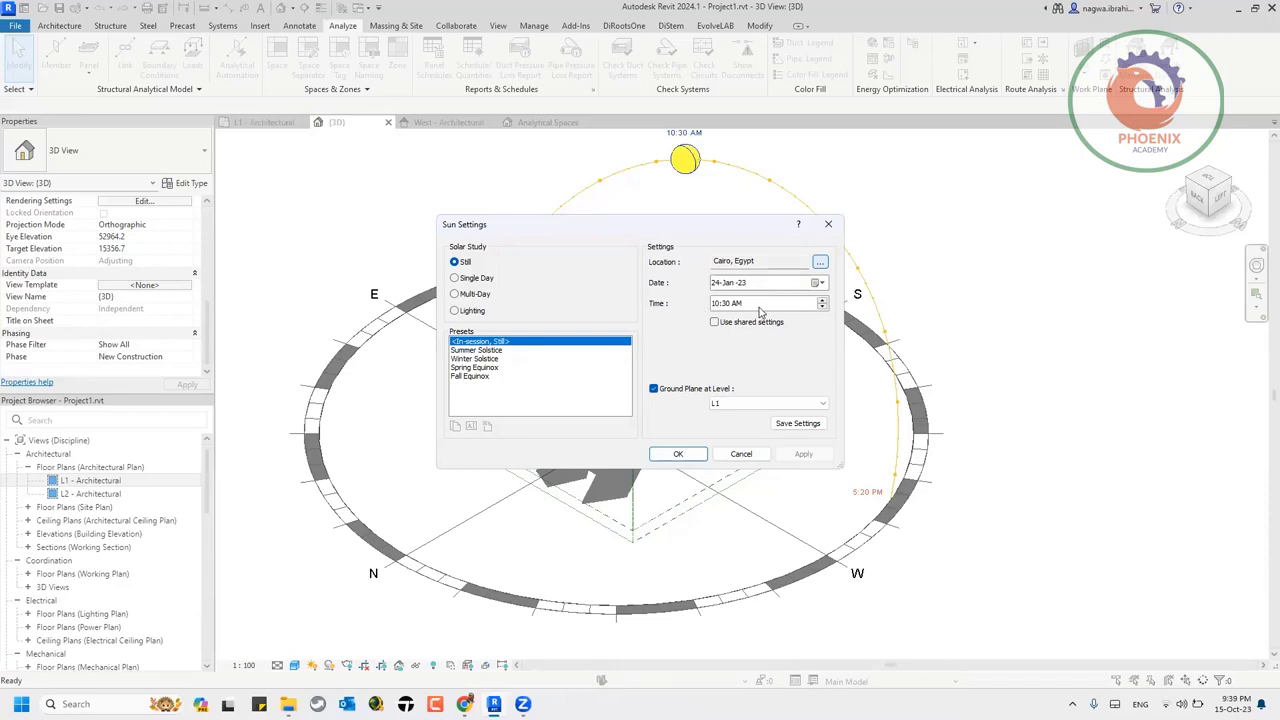
click(717, 303)
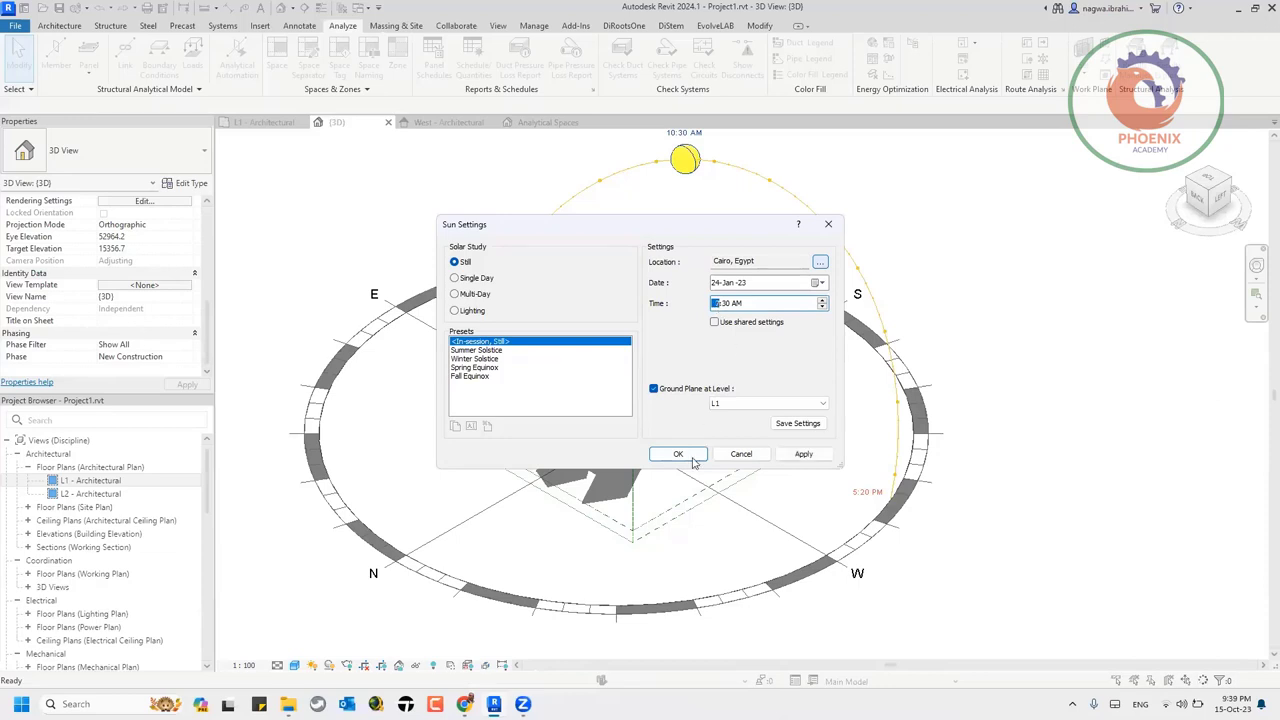
click(812, 458)
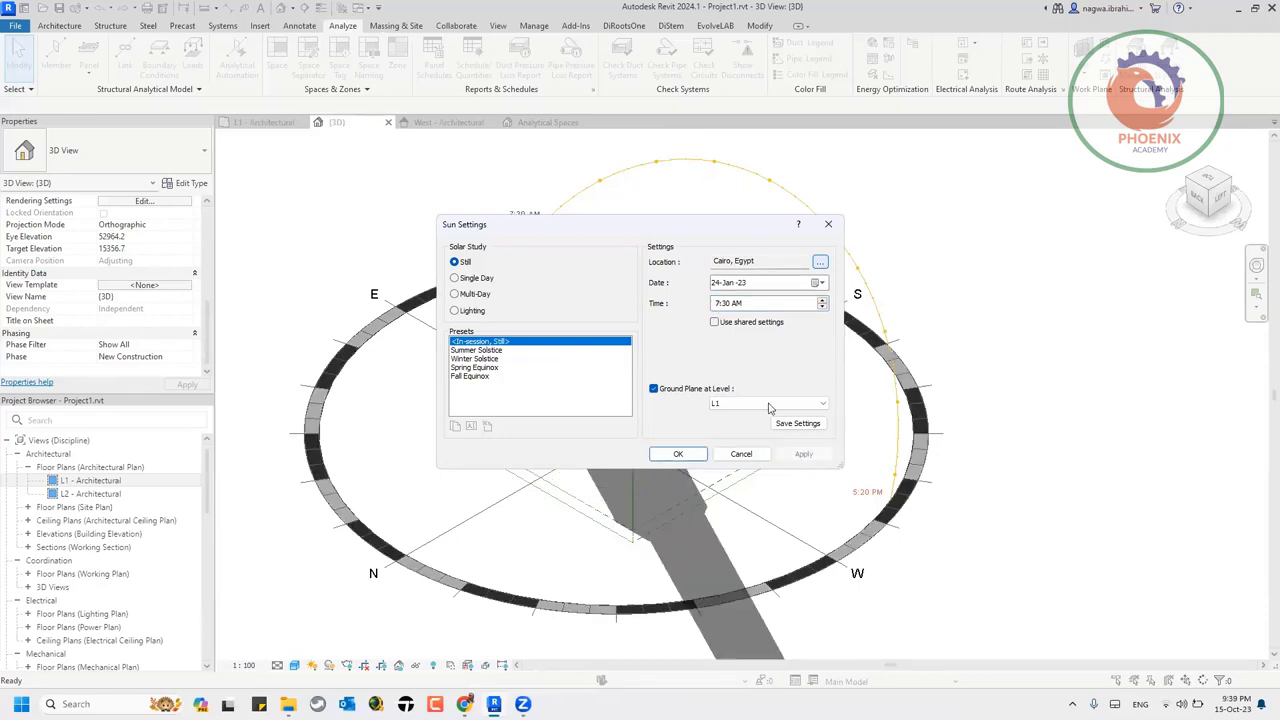
click(714, 306)
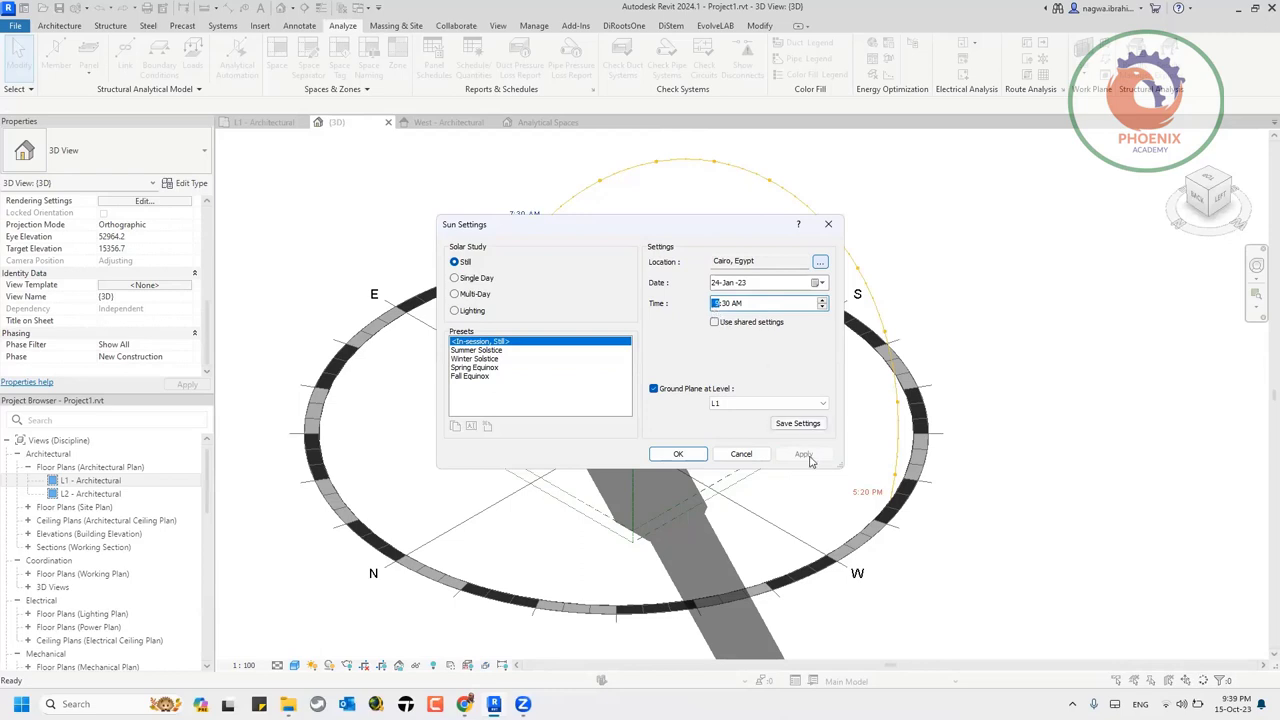
text(9)
click(792, 453)
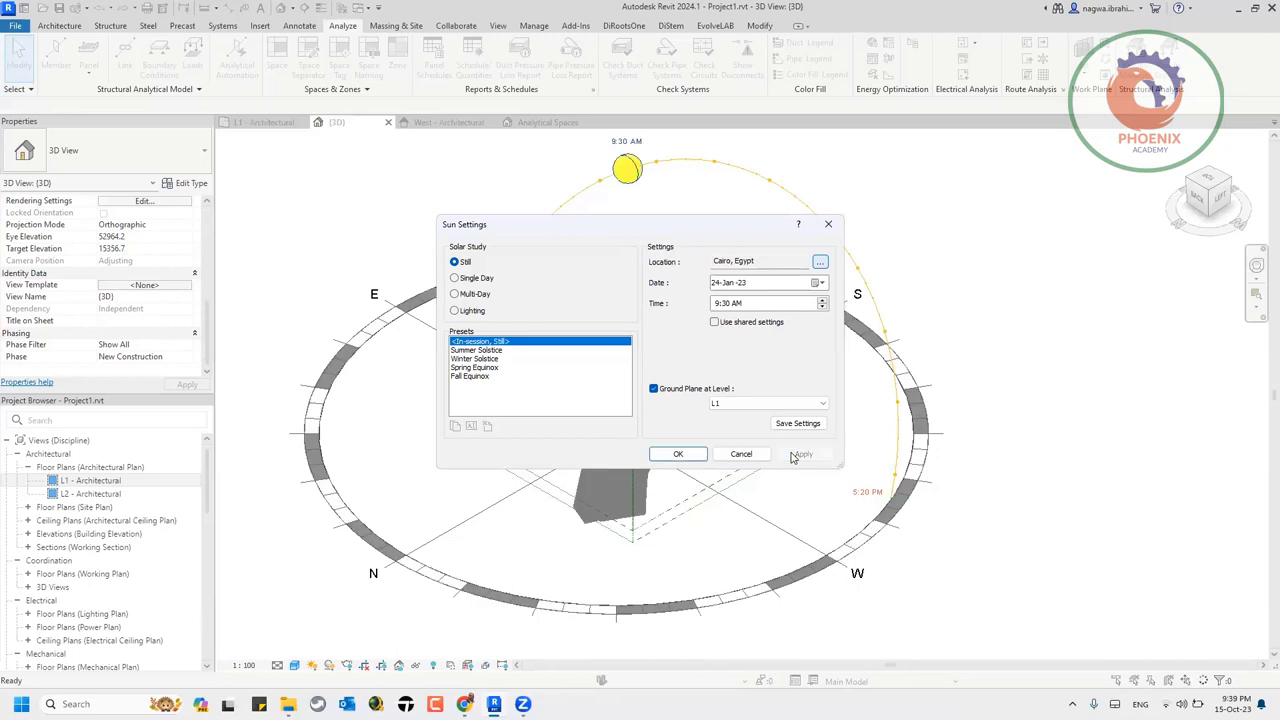
- Change the solar study to Single Day from sunrise to sunset, apply it and close the sun settings
click(466, 282)
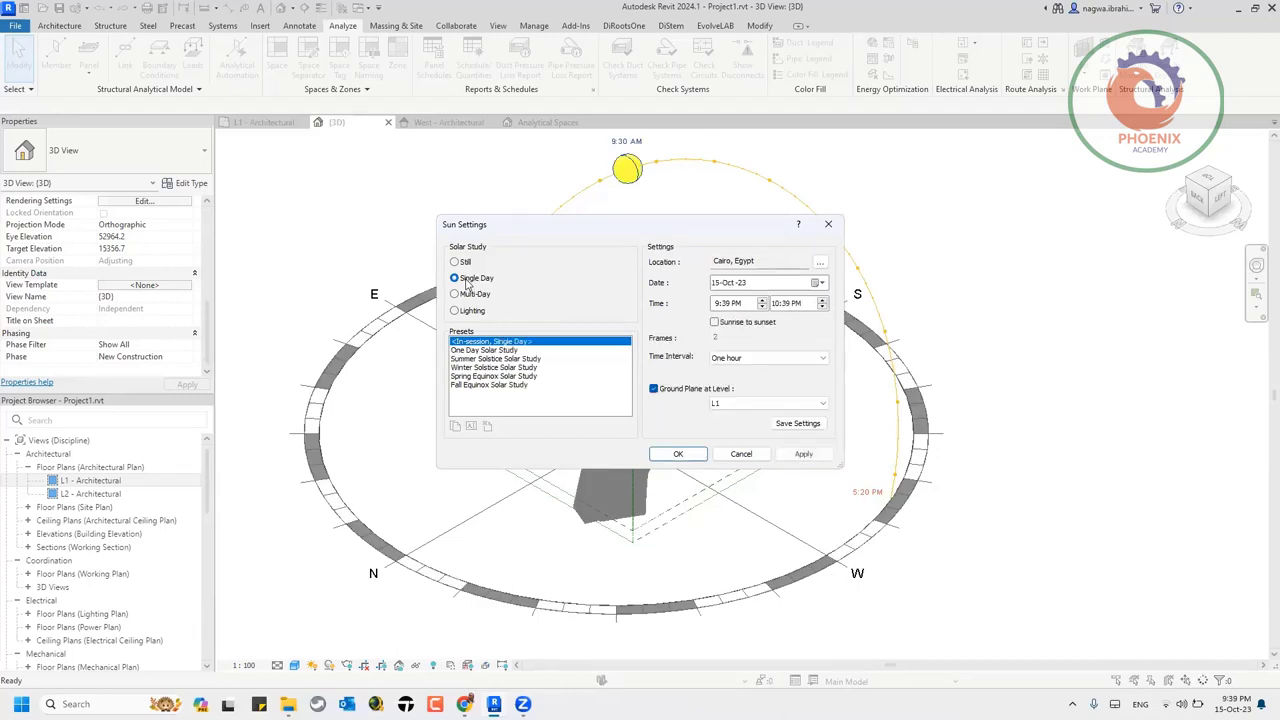
click(747, 322)
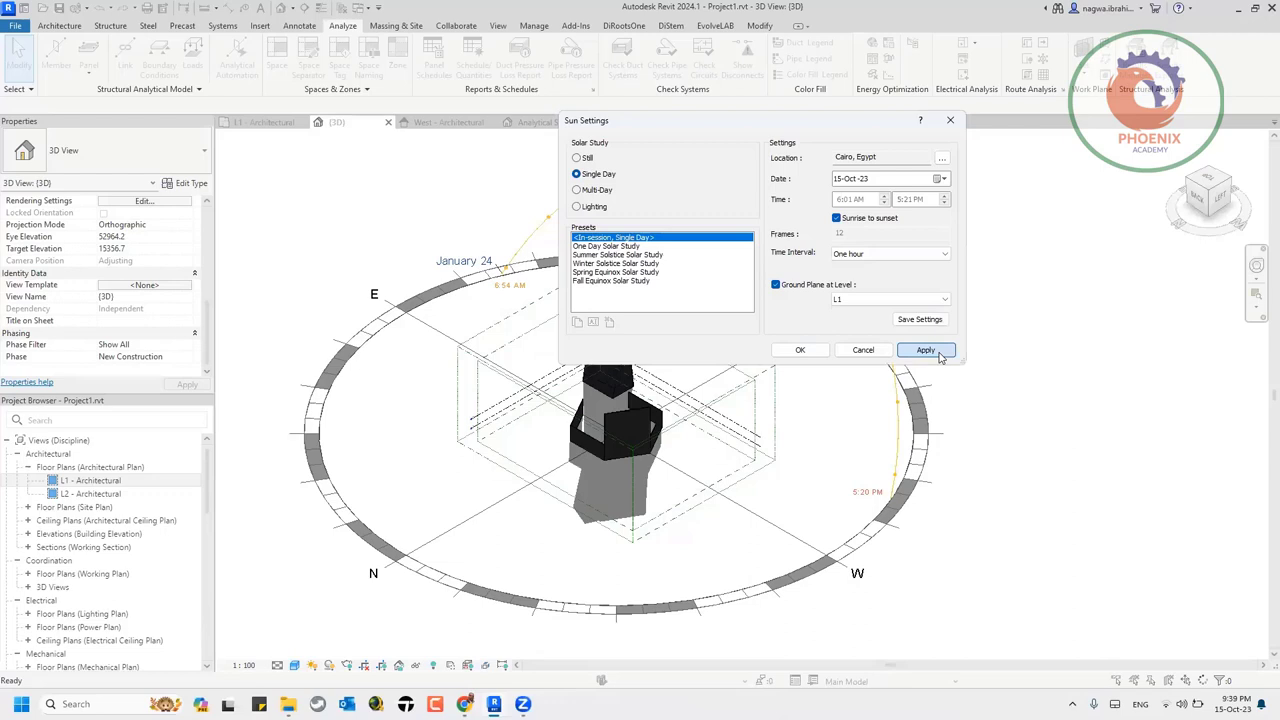
click(926, 350)
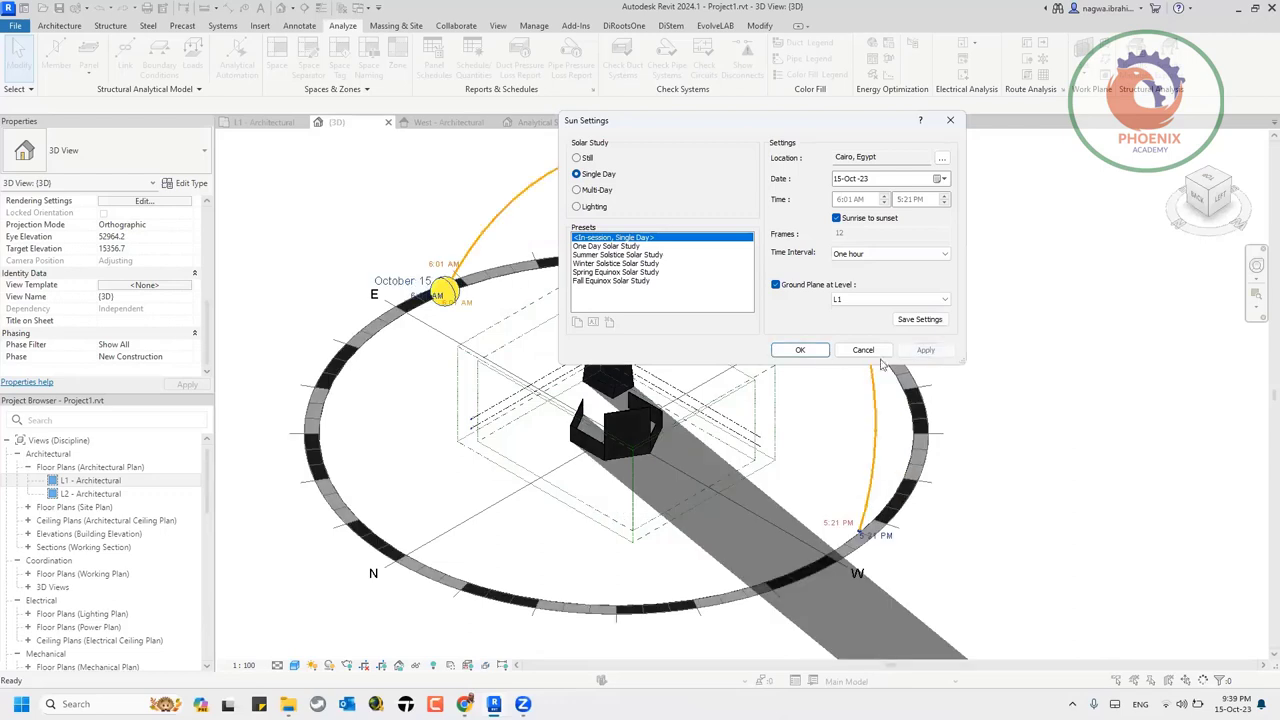
click(800, 350)
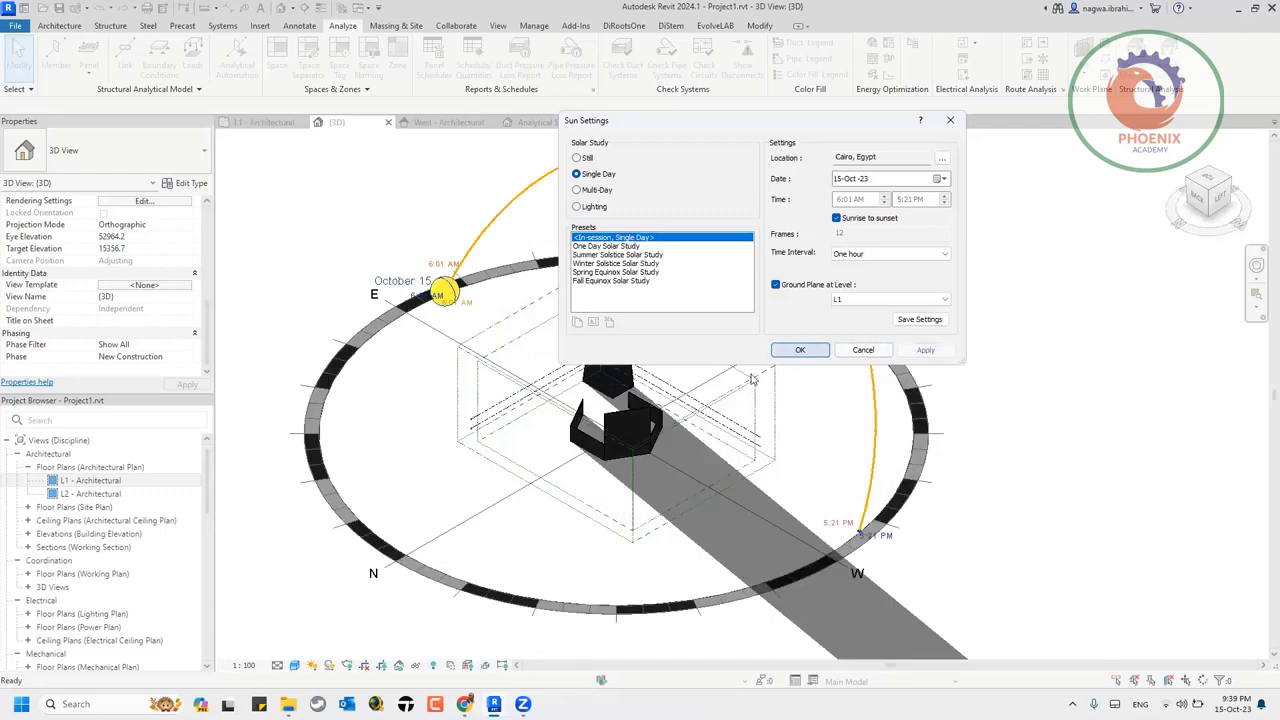
- Start the solar study for the {3D} view and play the single-day animation in a loop
click(295, 665)
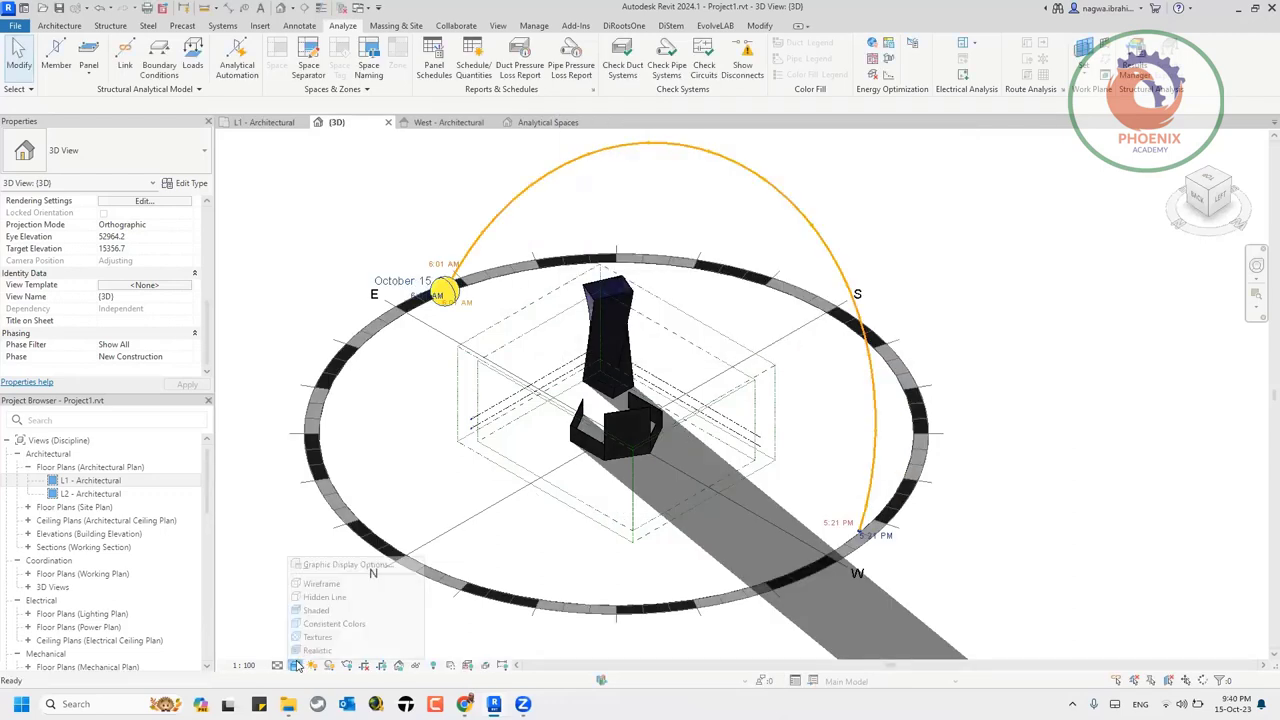
click(312, 666)
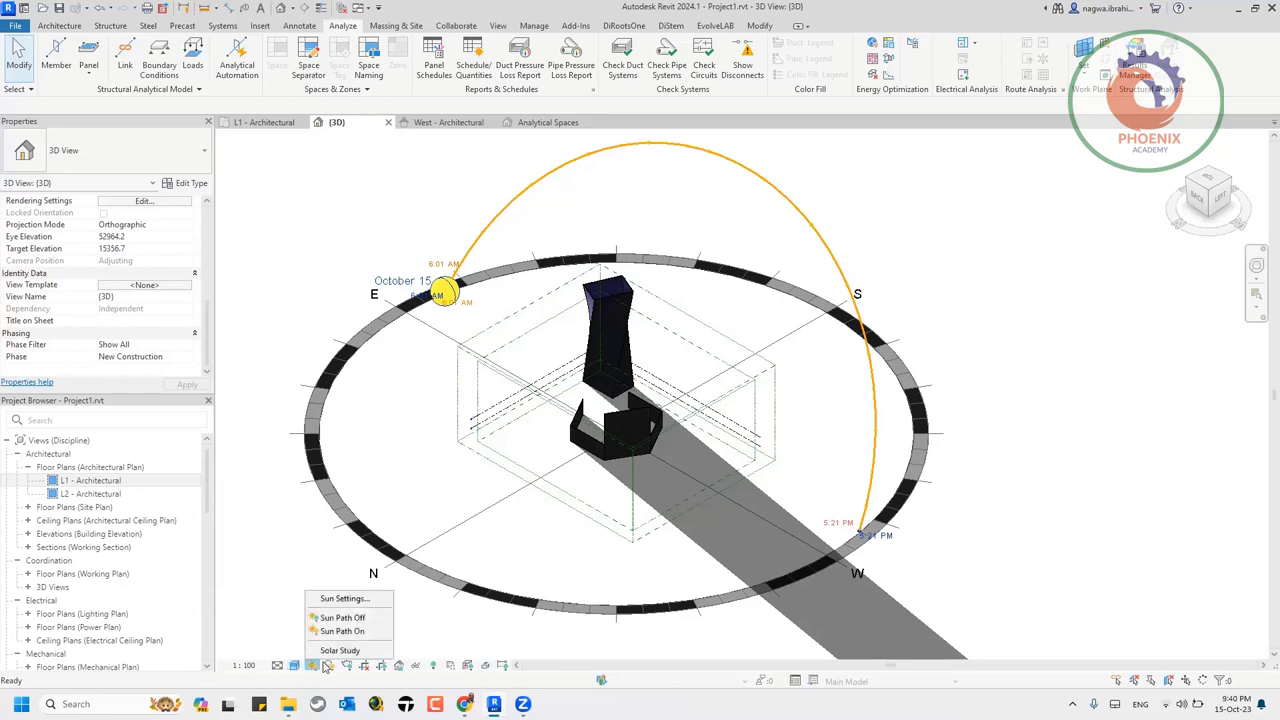
click(331, 651)
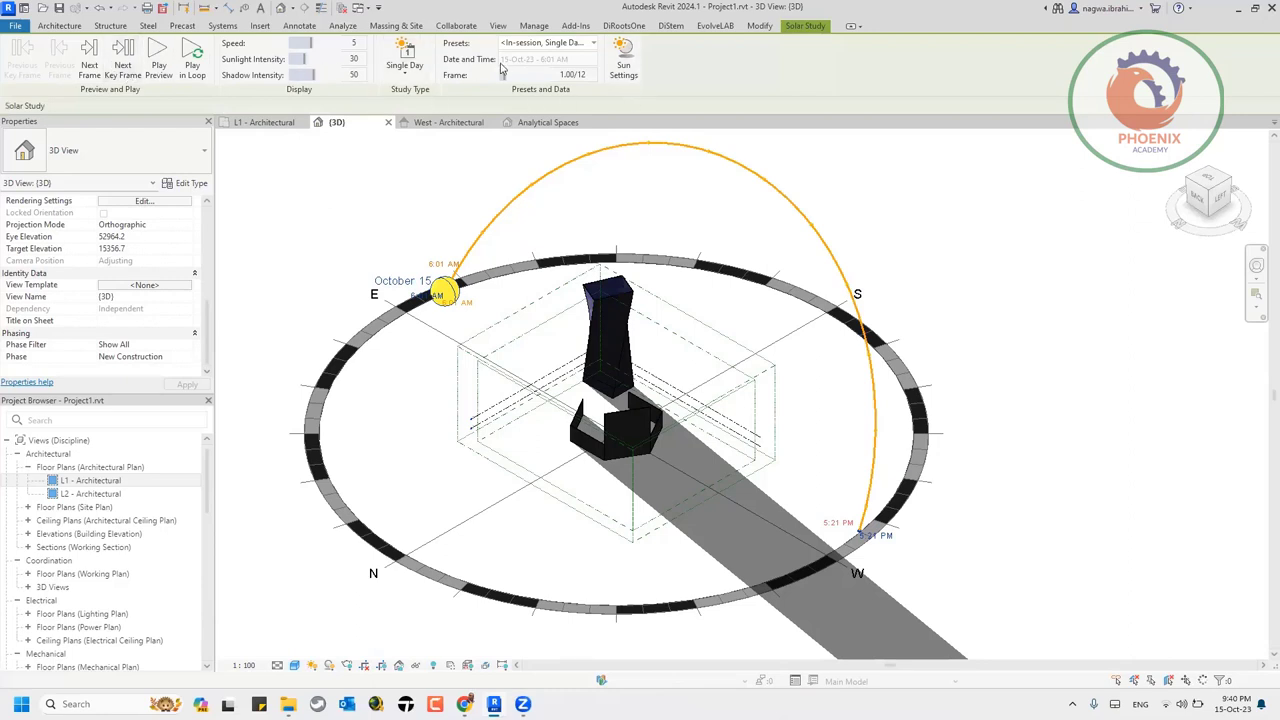
click(192, 58)
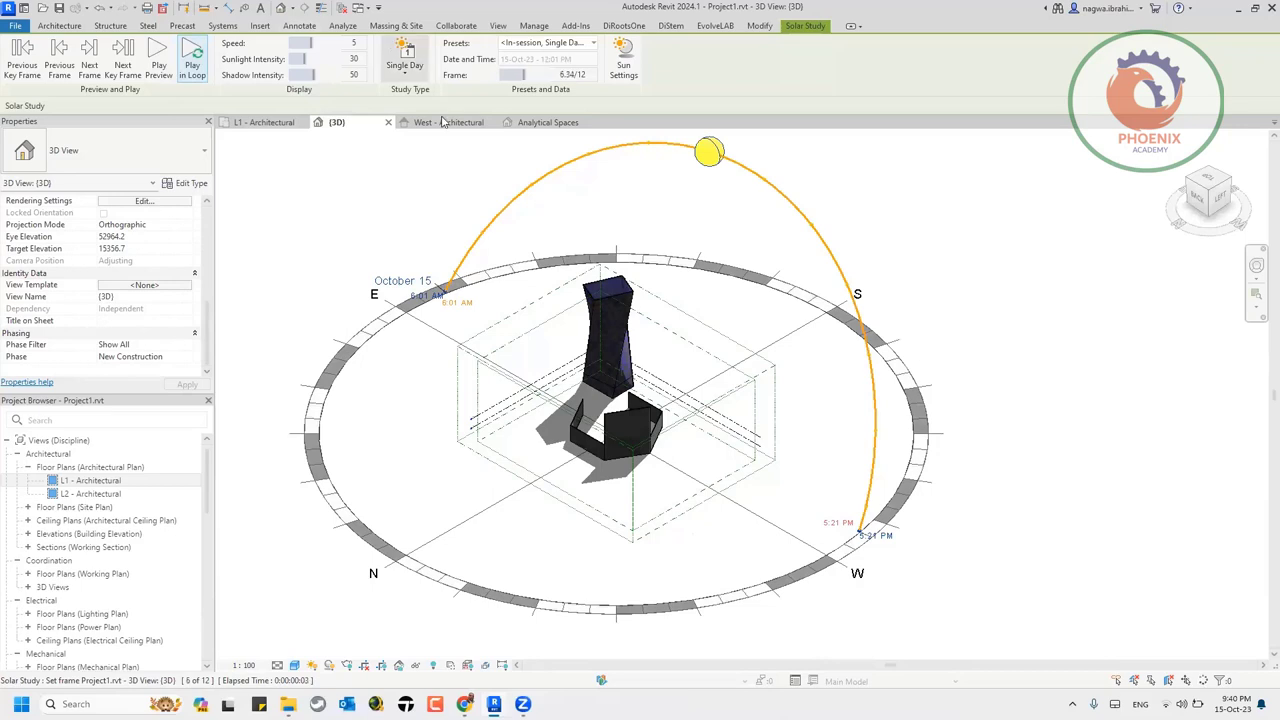
- Switch the solar study type to multi-day and play its animation in a loop, stopping and restarting the playback
click(405, 68)
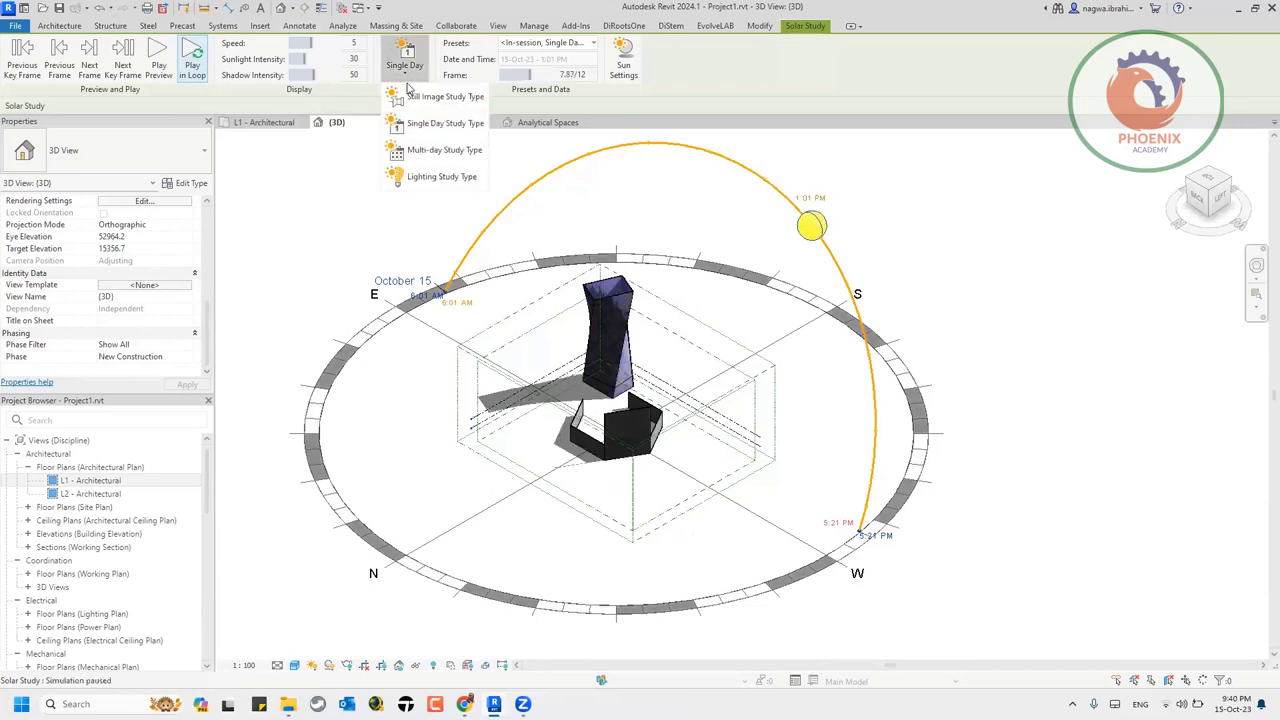
click(473, 150)
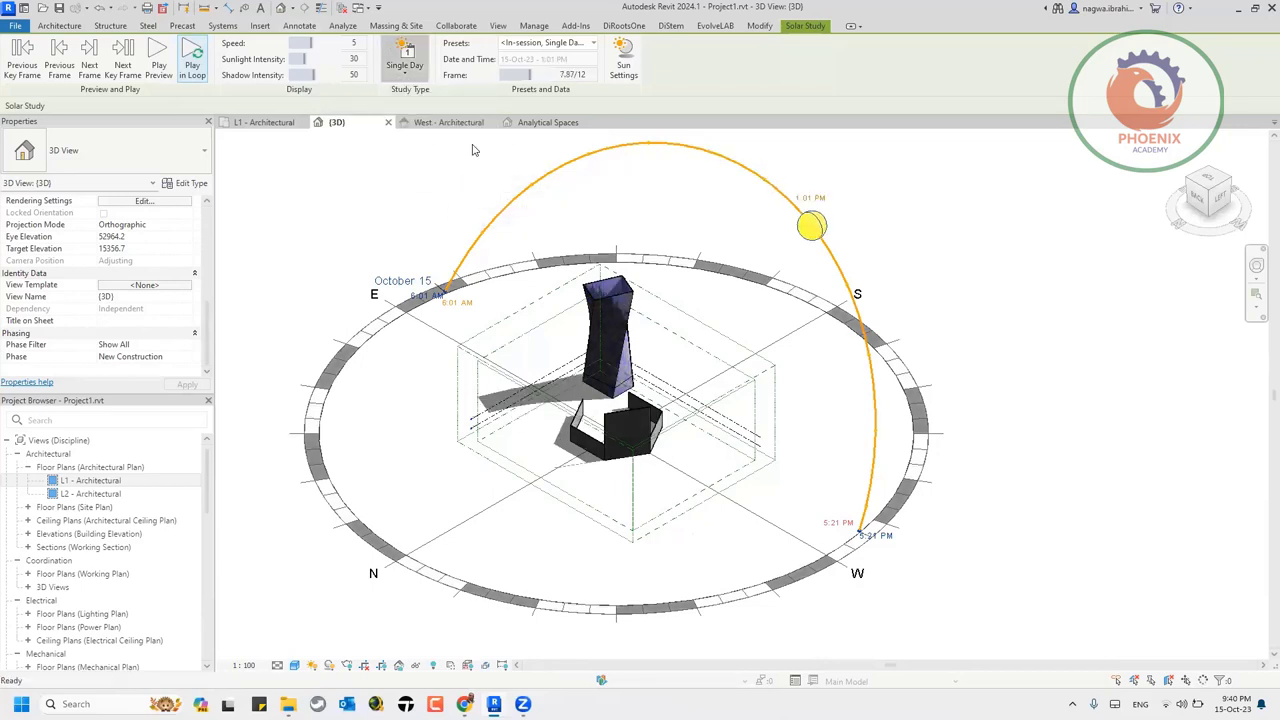
click(192, 62)
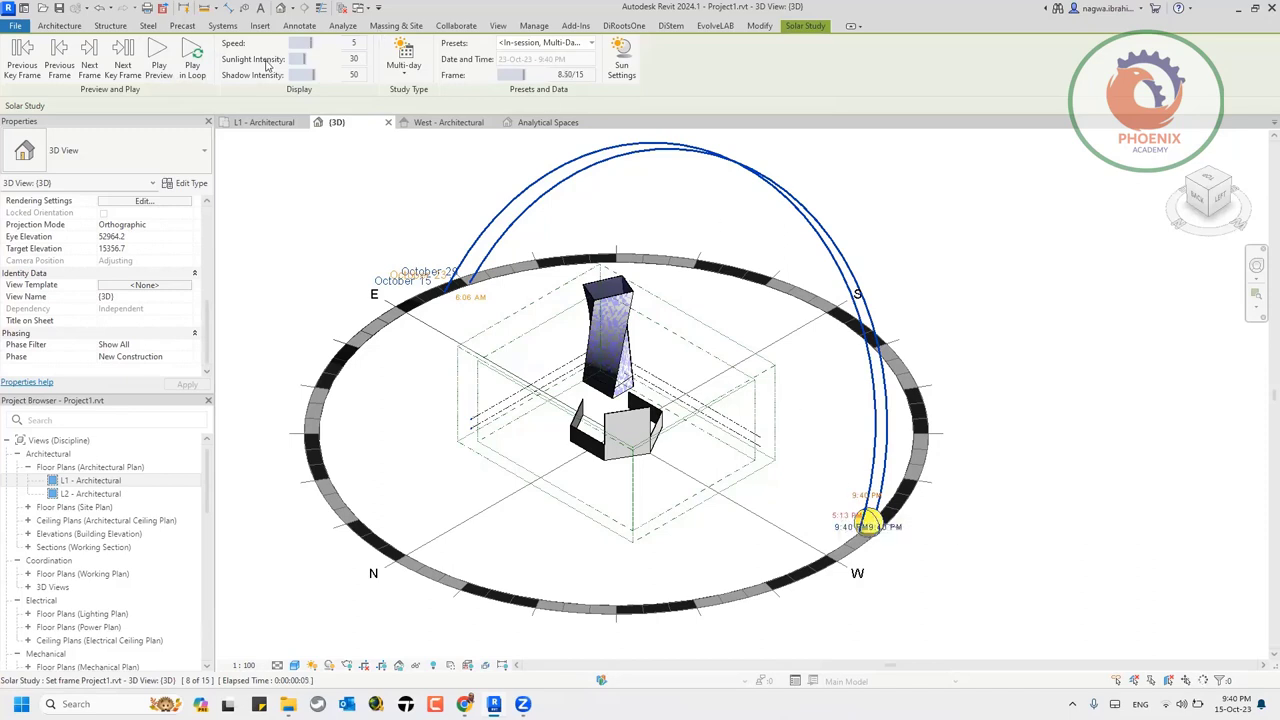
click(187, 68)
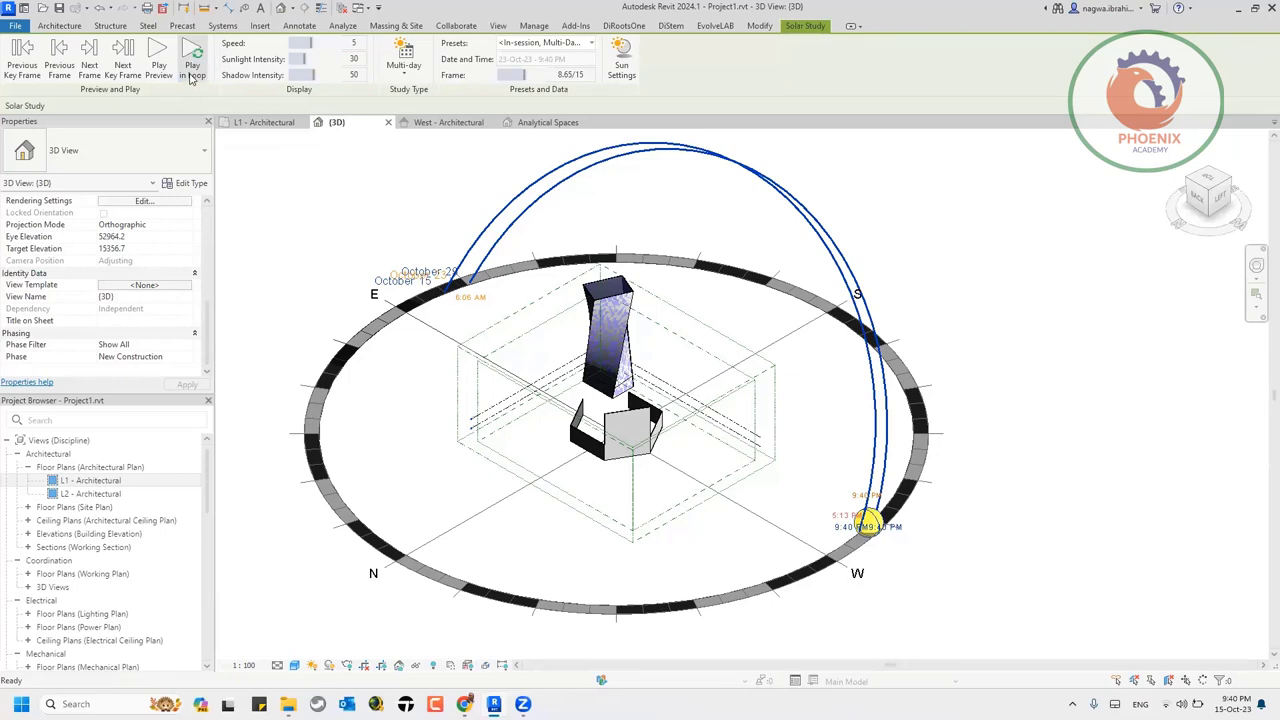
click(190, 76)
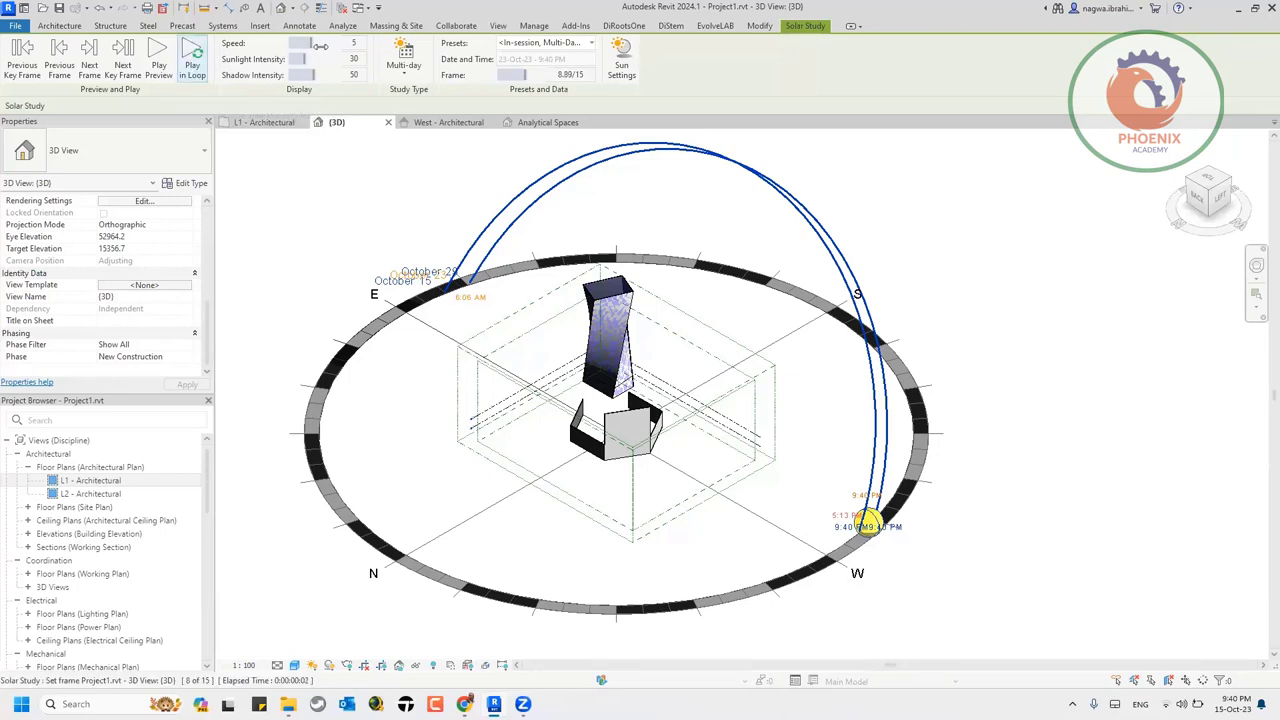
- Pause the multi-day solar study animation and play it in a loop again at speed 7
click(128, 49)
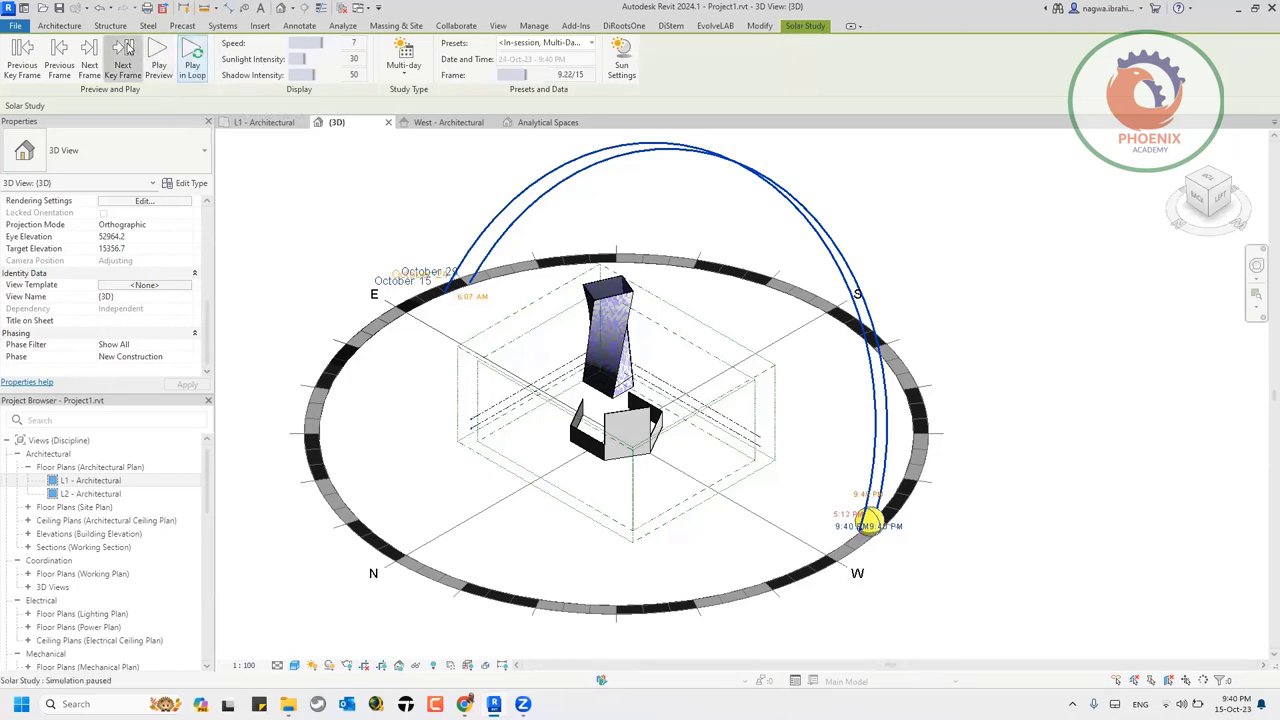
click(190, 60)
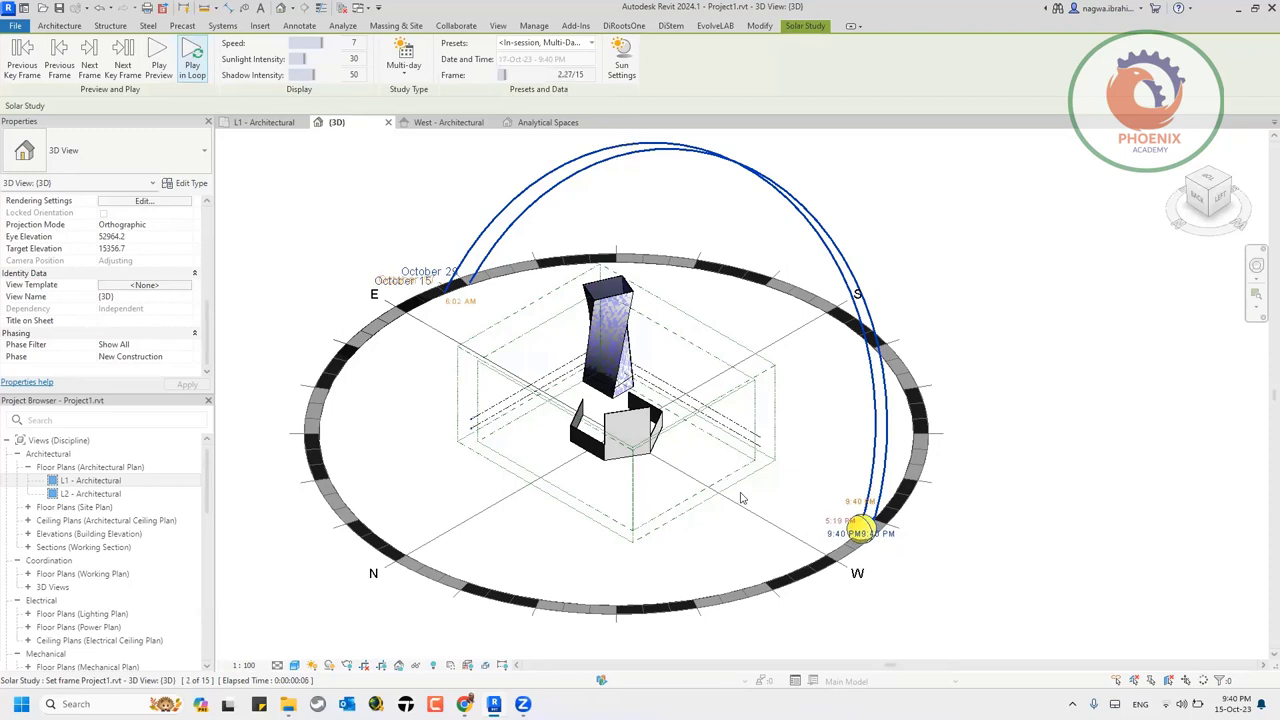
- Try the Lighting study type for the solar study and return to the Multi-day study type
click(400, 78)
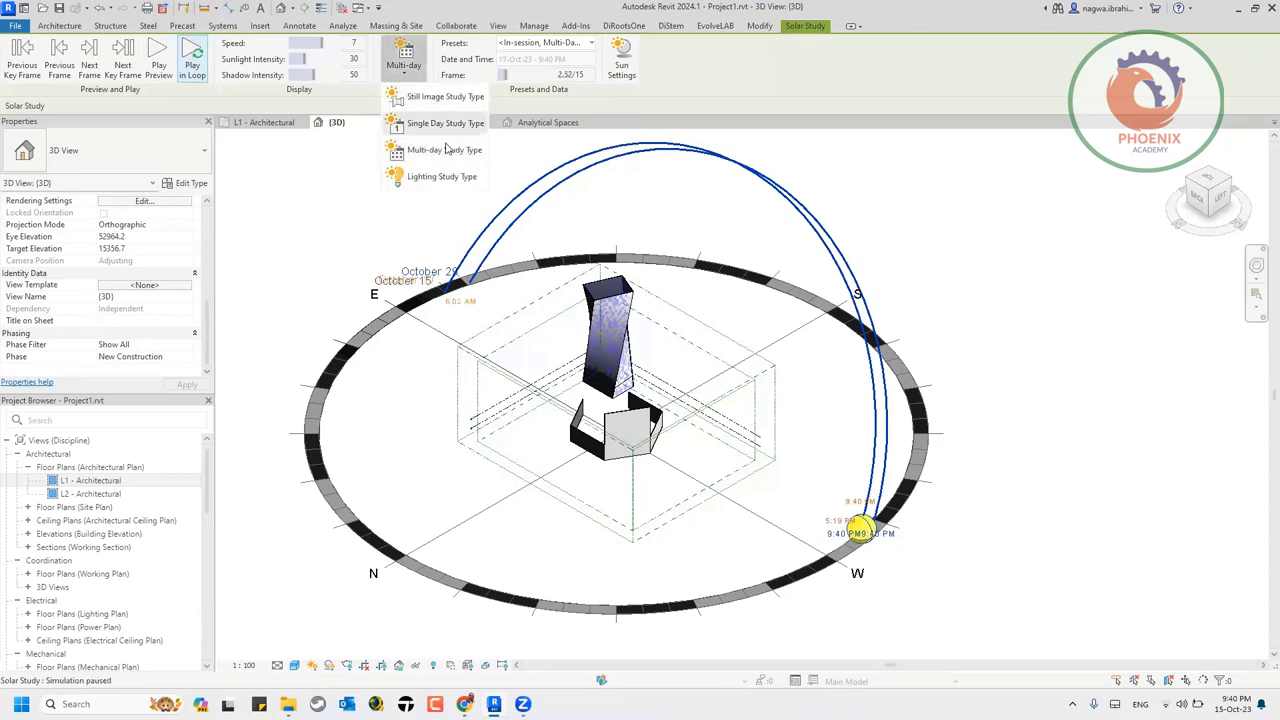
click(466, 178)
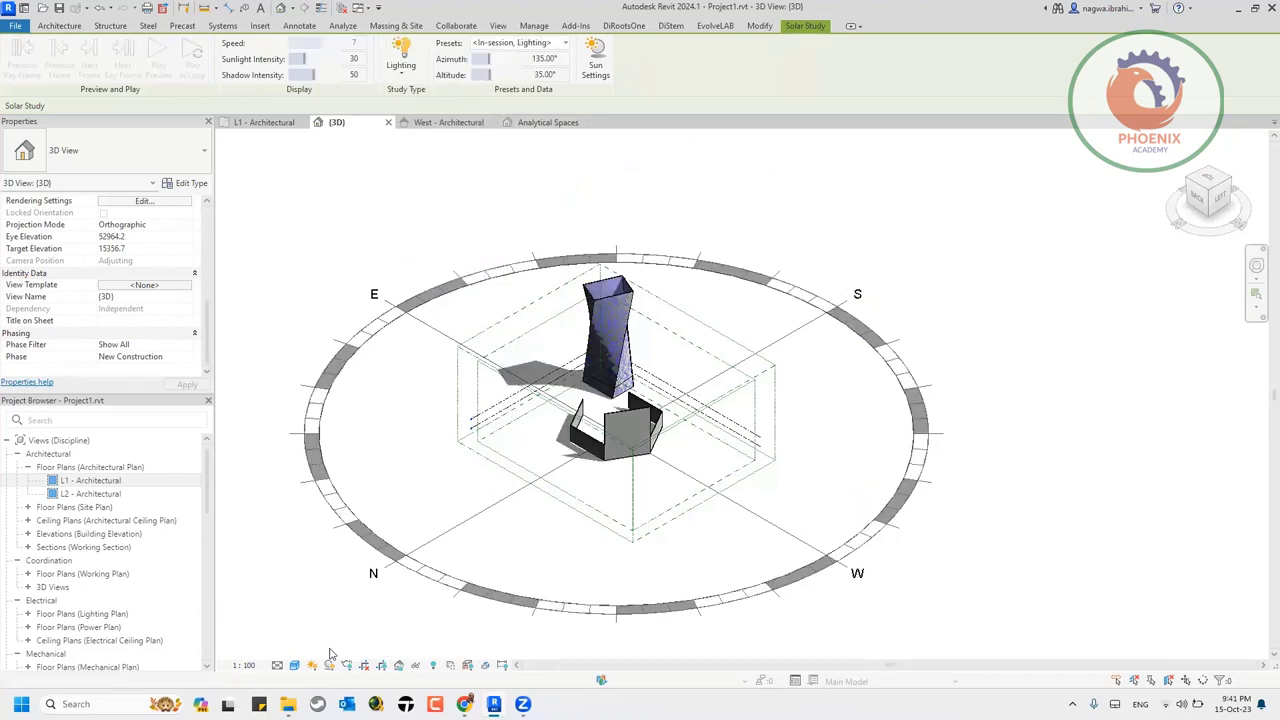
click(405, 73)
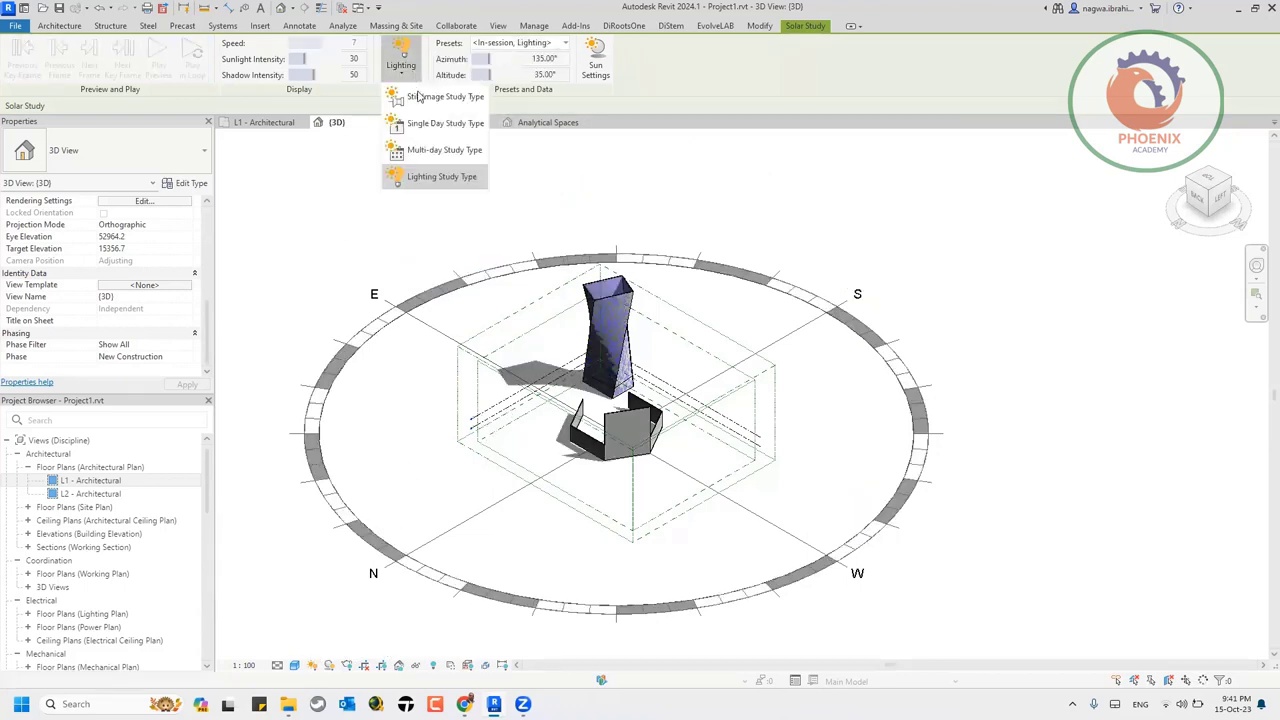
click(474, 149)
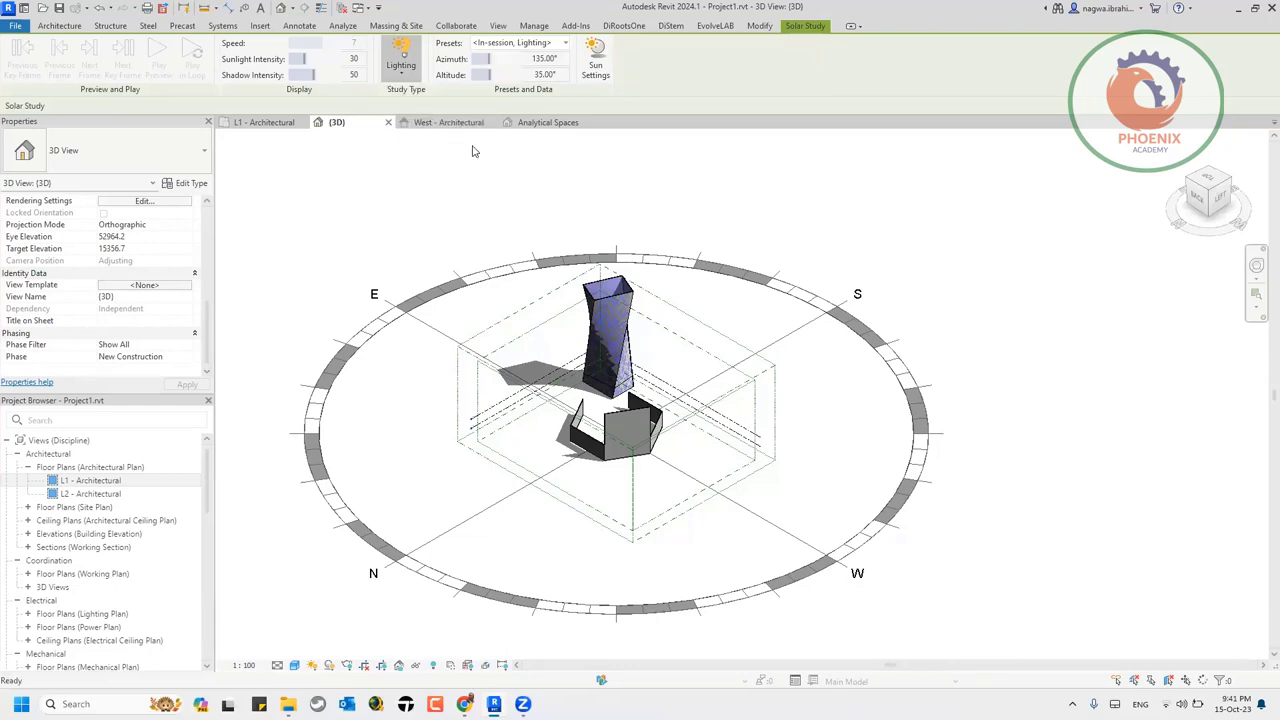
- Apply the Summer Solar Study preset to the multi-day study and review its sun settings
click(558, 44)
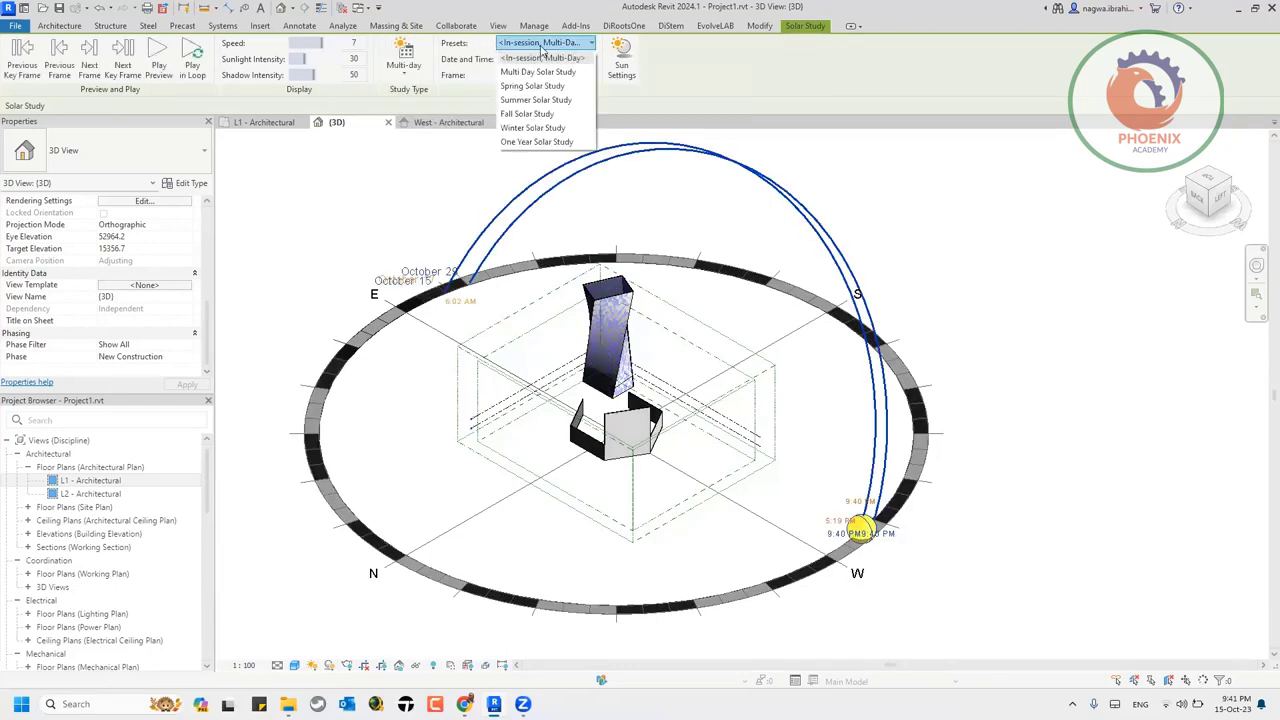
click(536, 99)
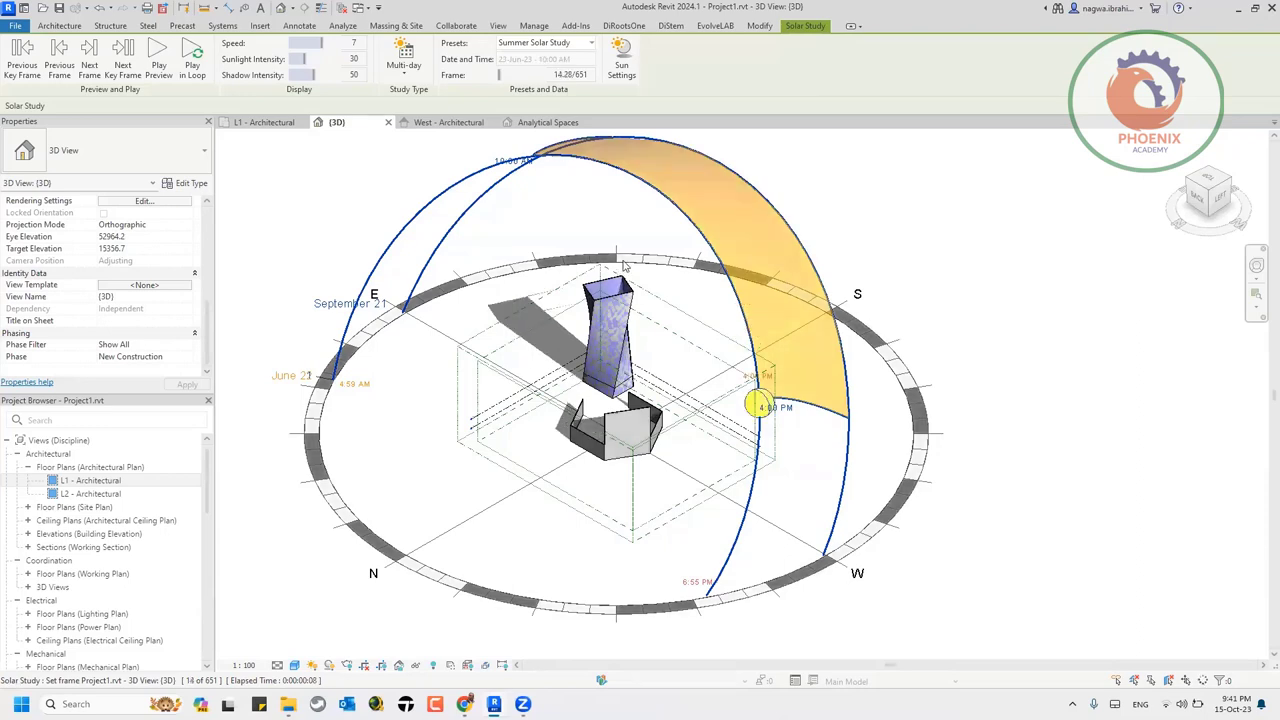
click(621, 67)
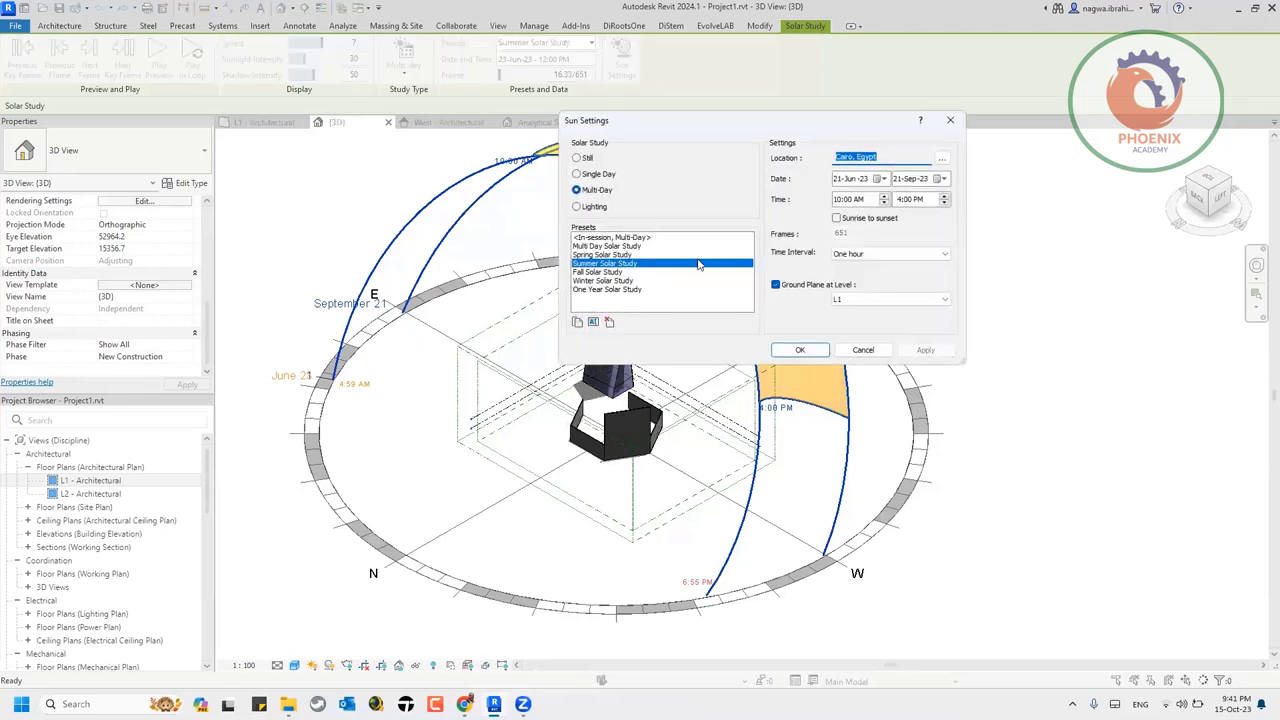
click(800, 350)
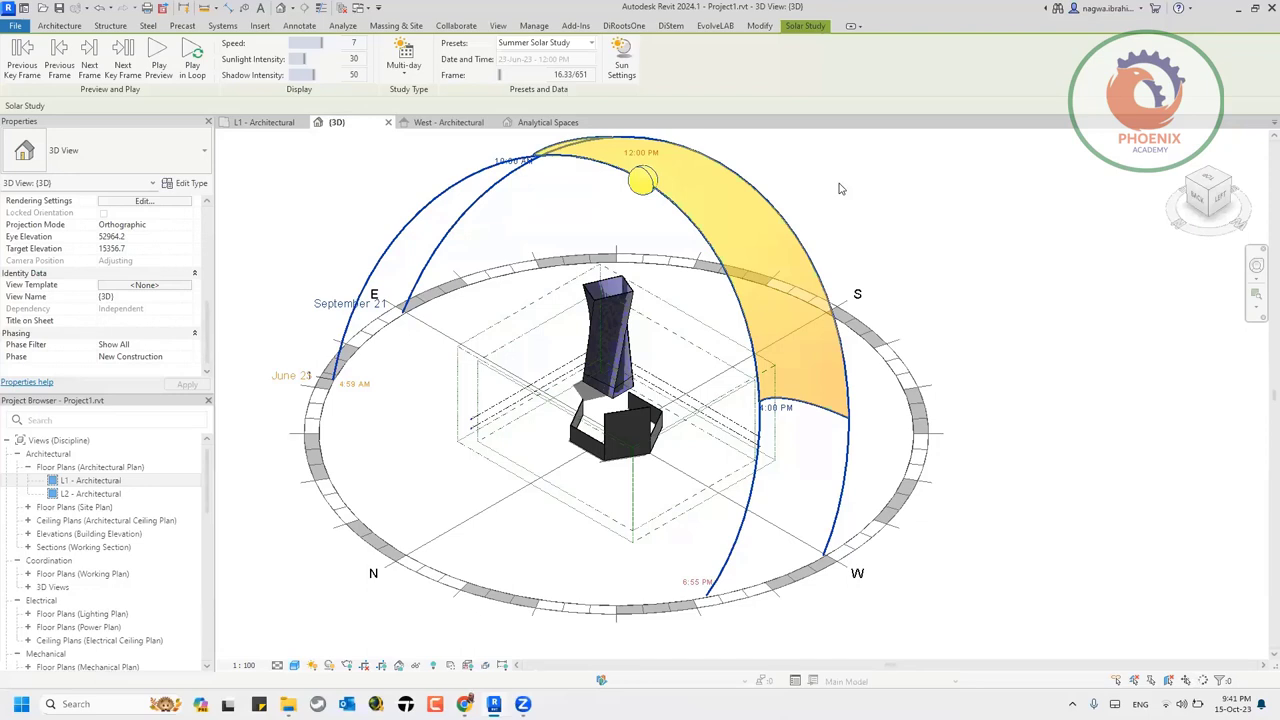
- Set up a solar study animation export in the Realistic visual style with a time and date stamp, and cancel the export
click(14, 28)
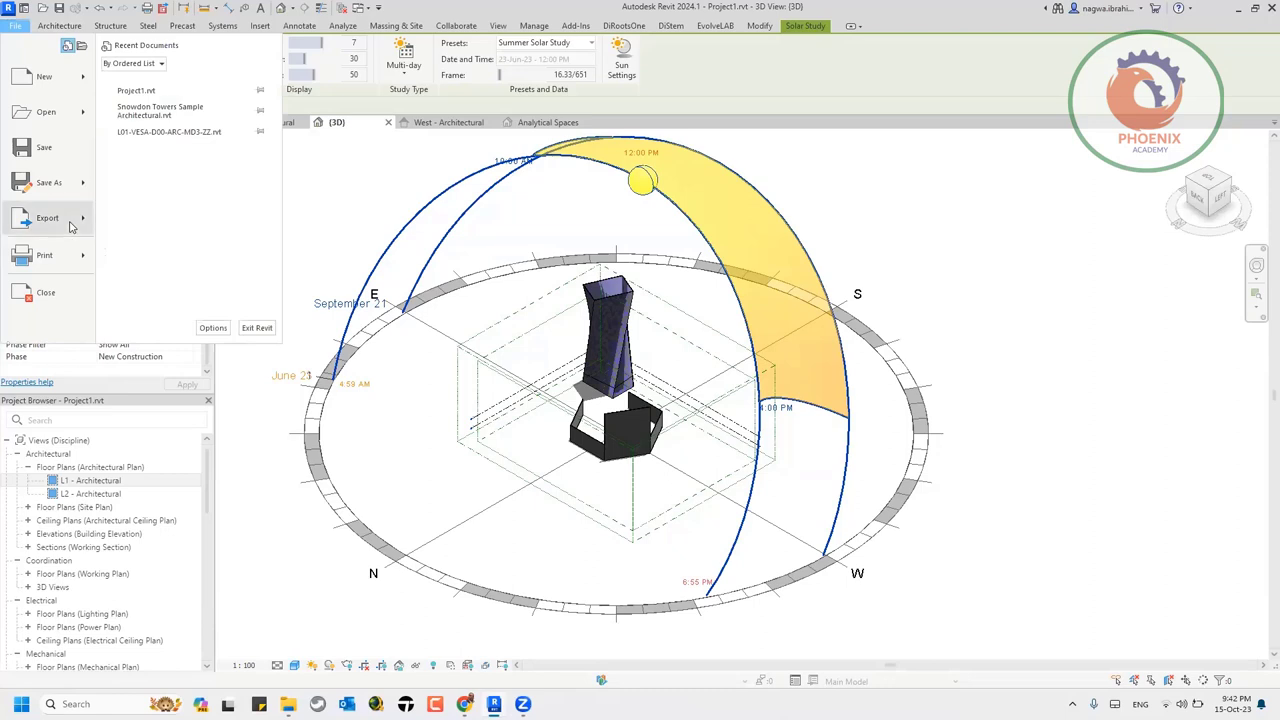
mouse_move(70, 227)
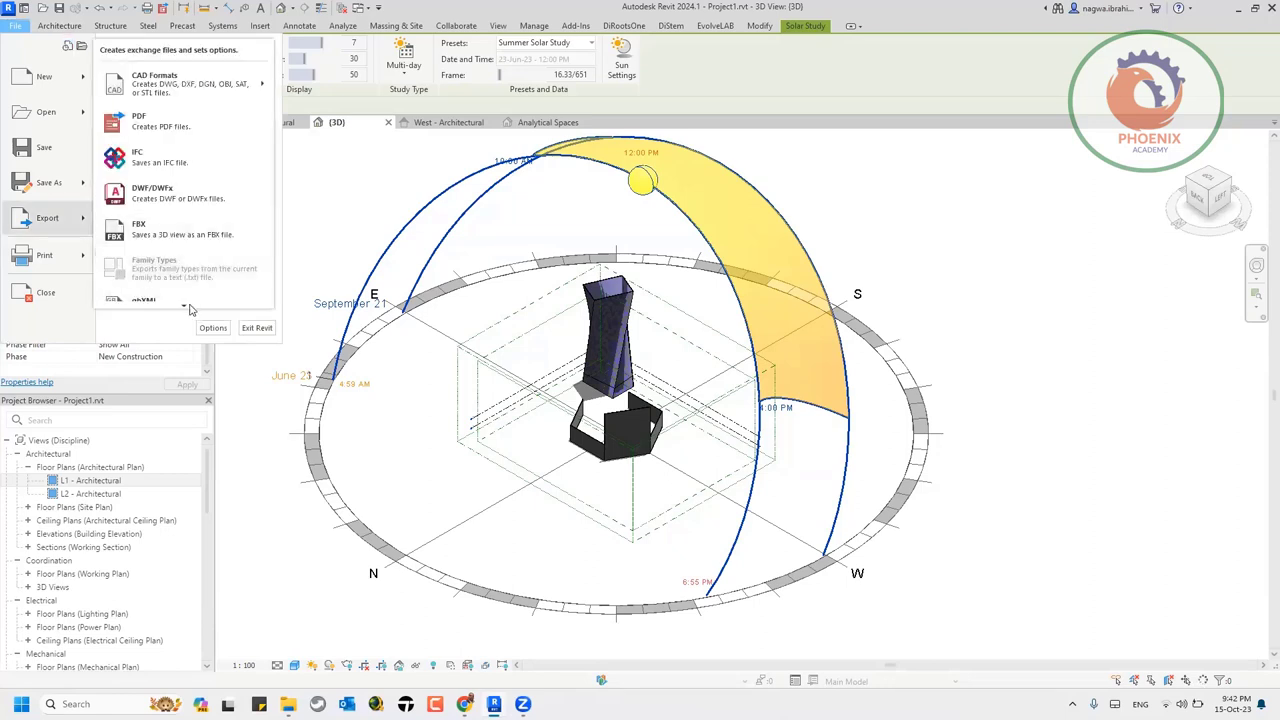
mouse_move(190, 310)
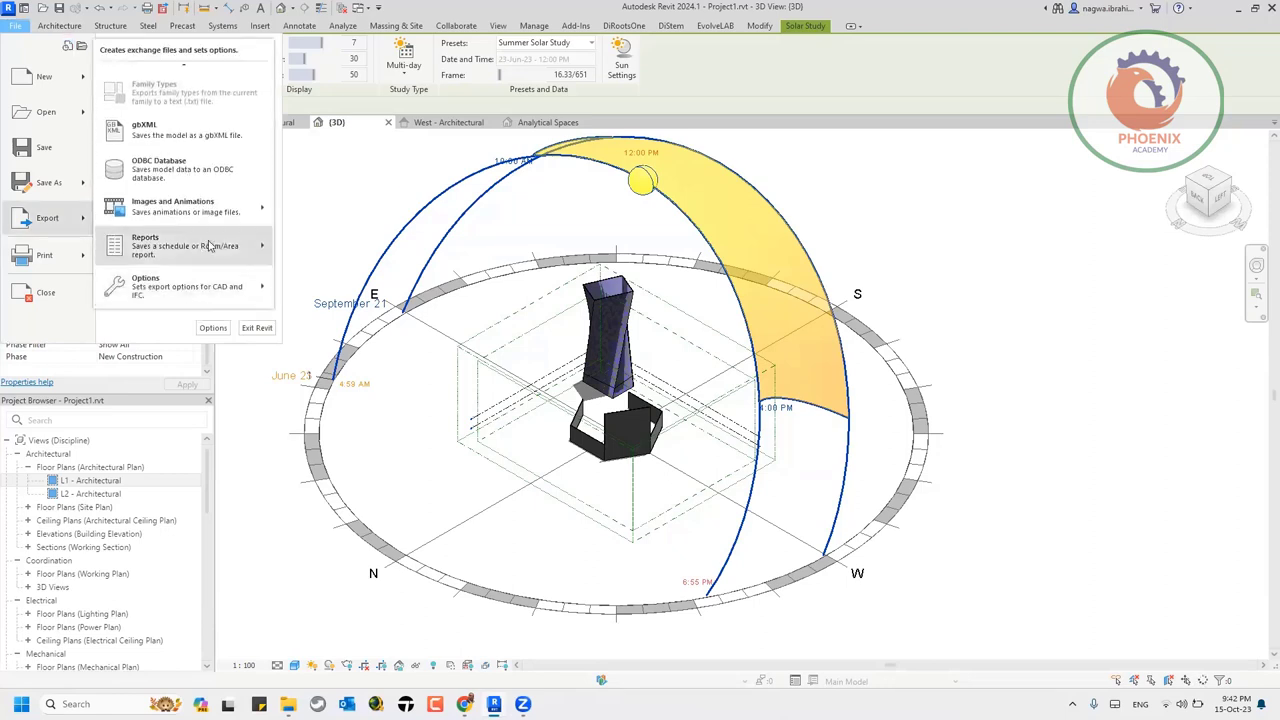
mouse_move(229, 253)
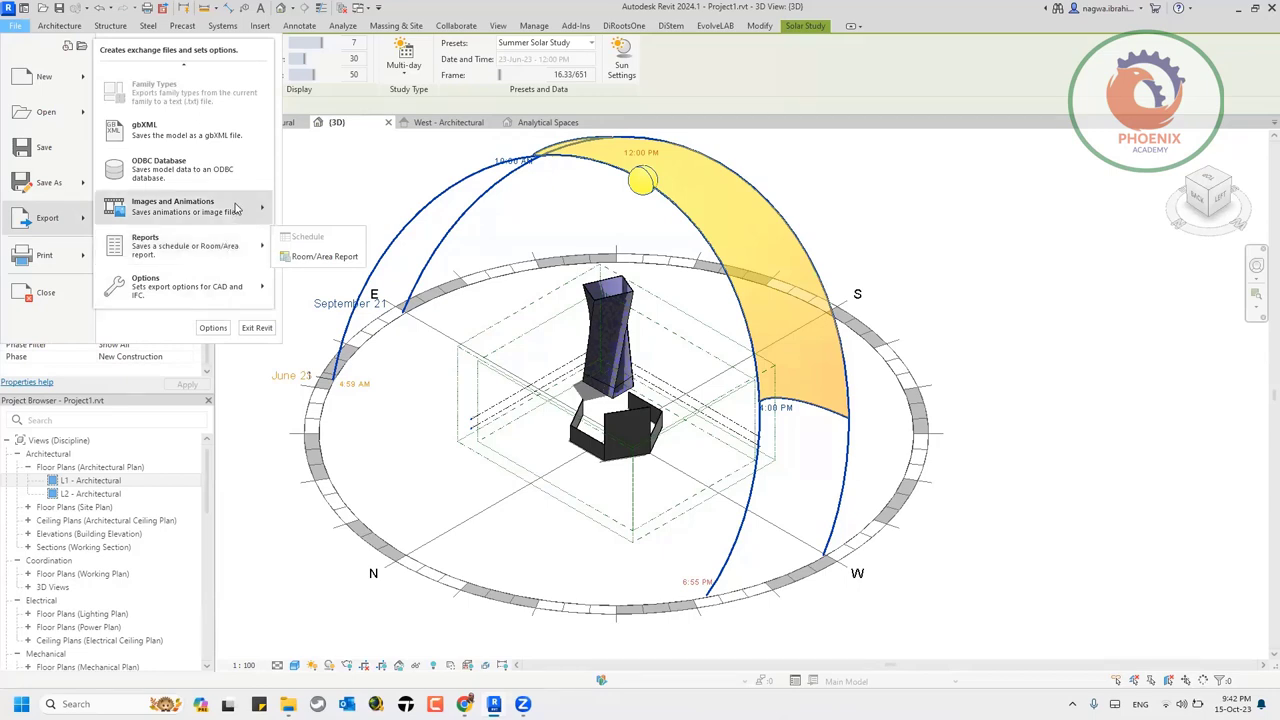
mouse_move(238, 208)
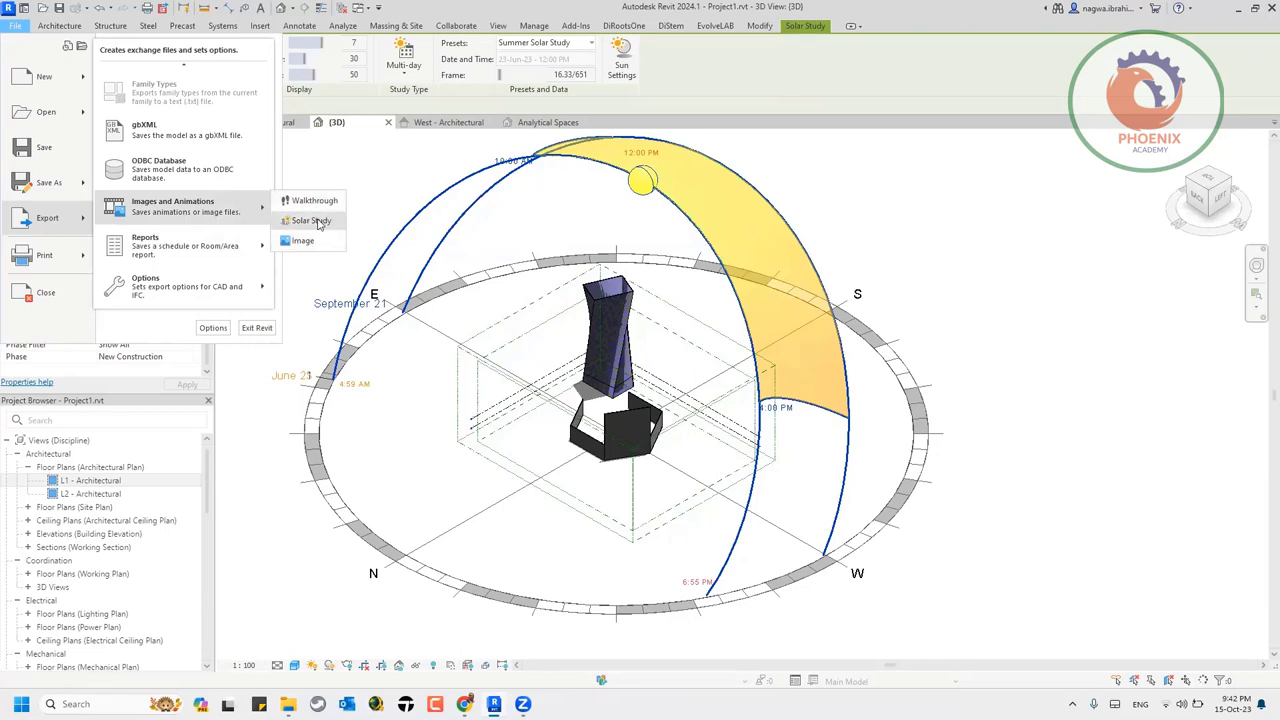
click(318, 221)
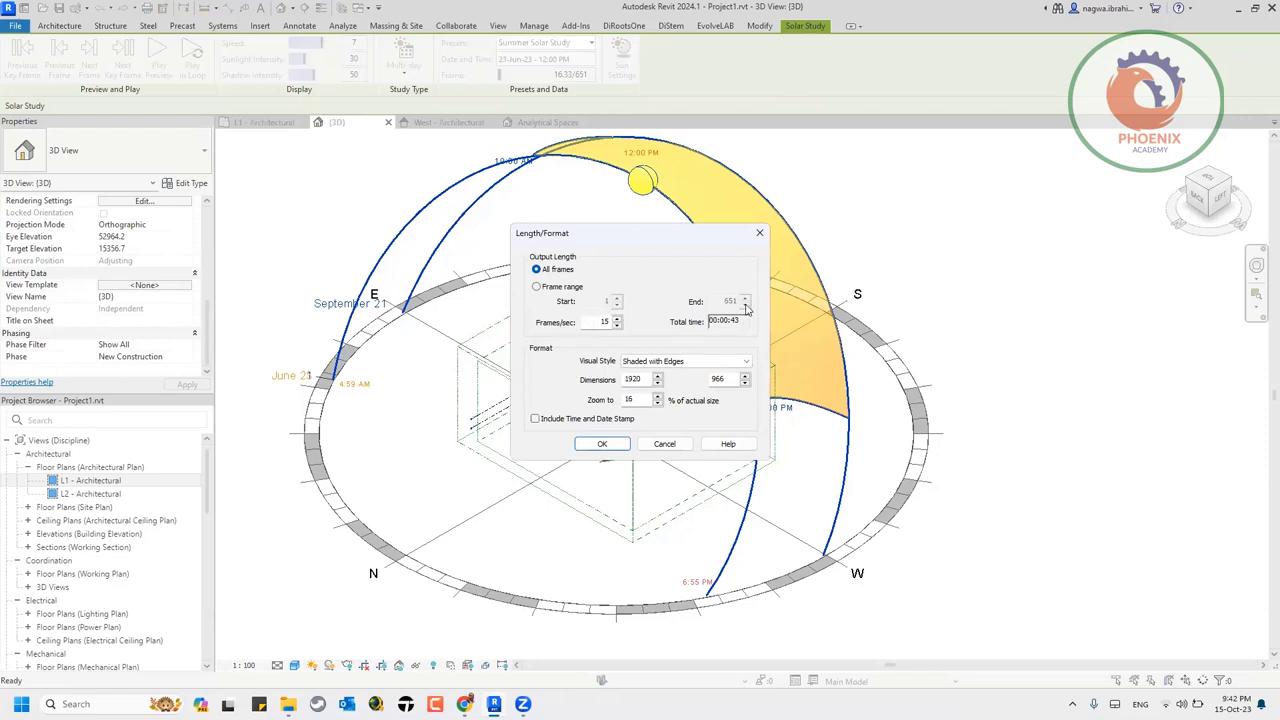
click(724, 362)
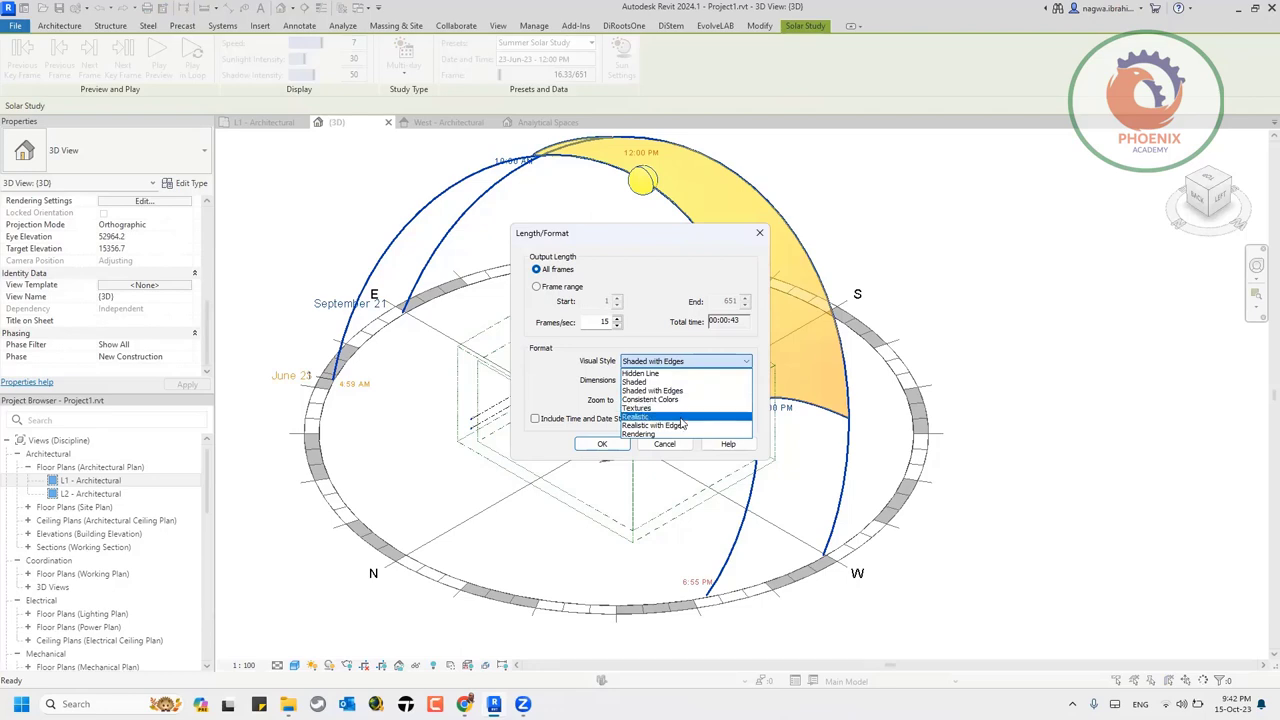
click(676, 417)
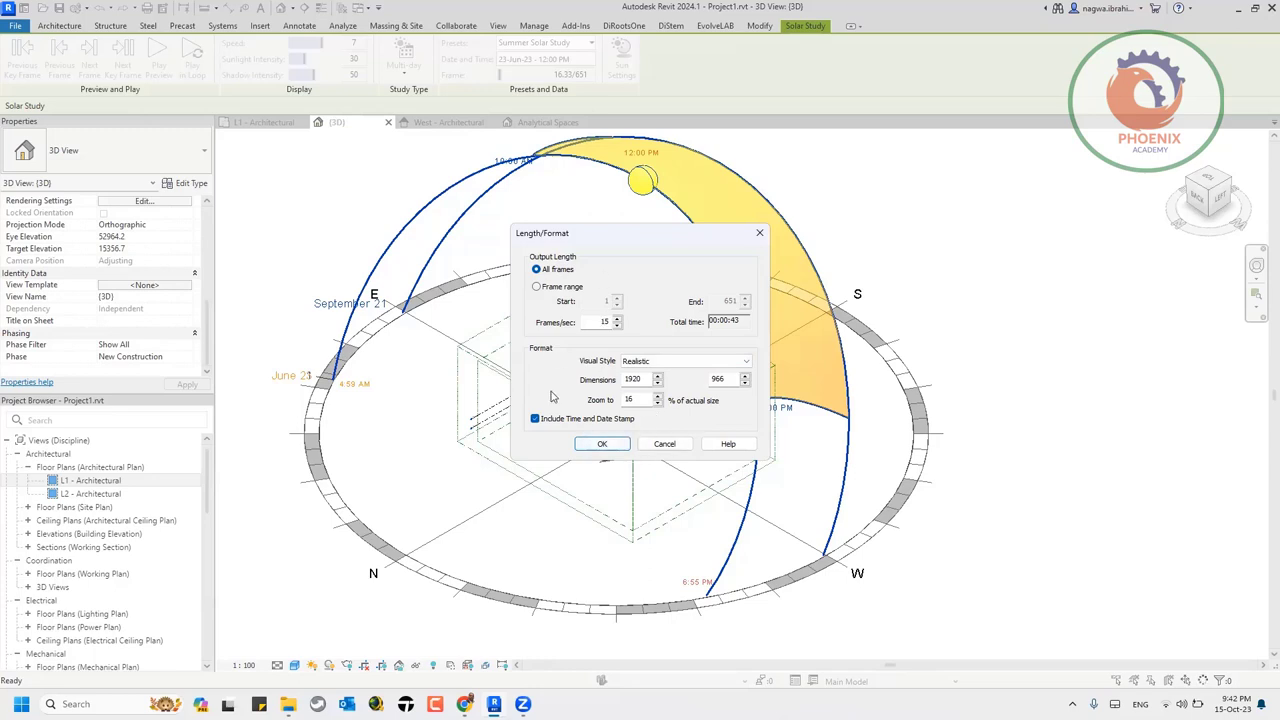
click(605, 445)
click(662, 445)
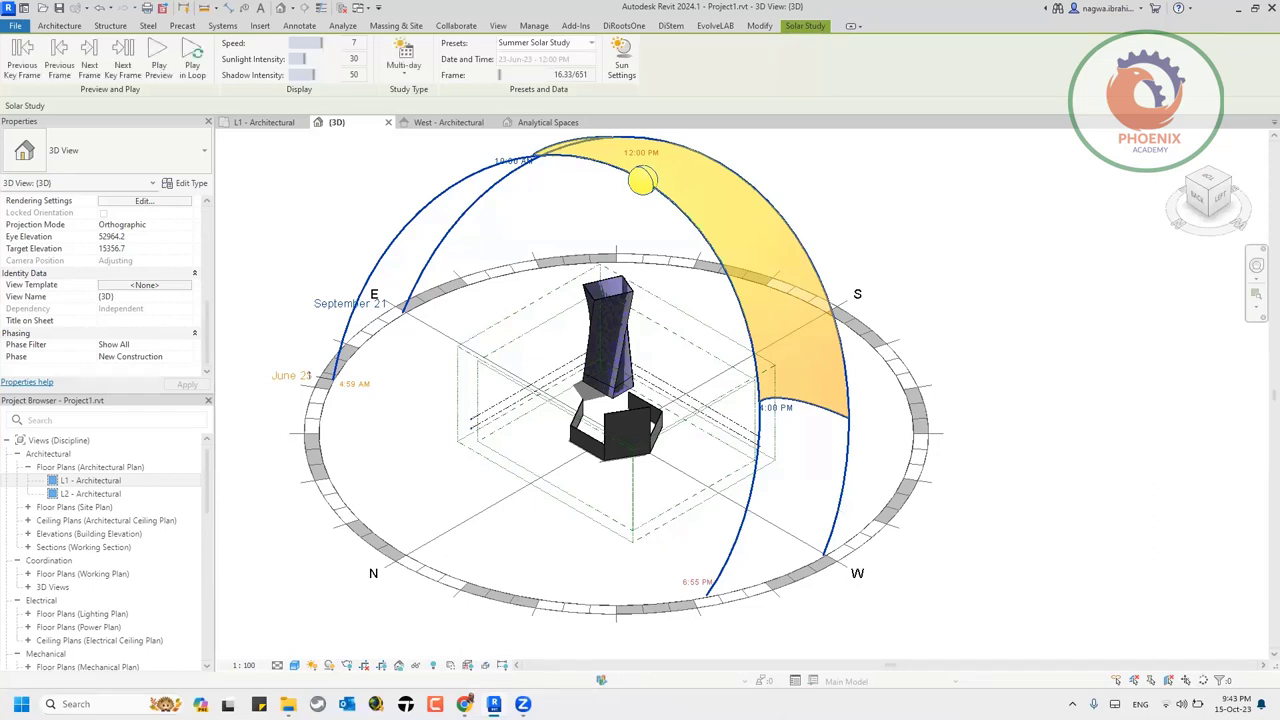
click(480, 640)
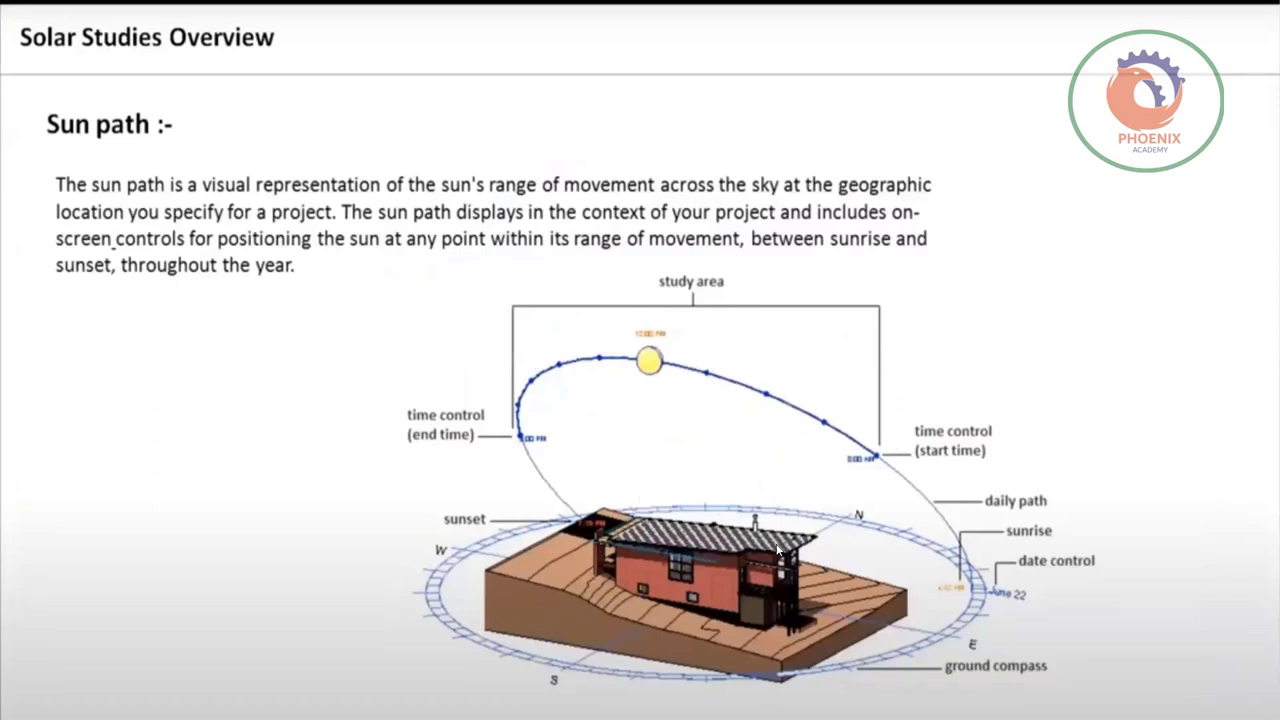
click(777, 440)
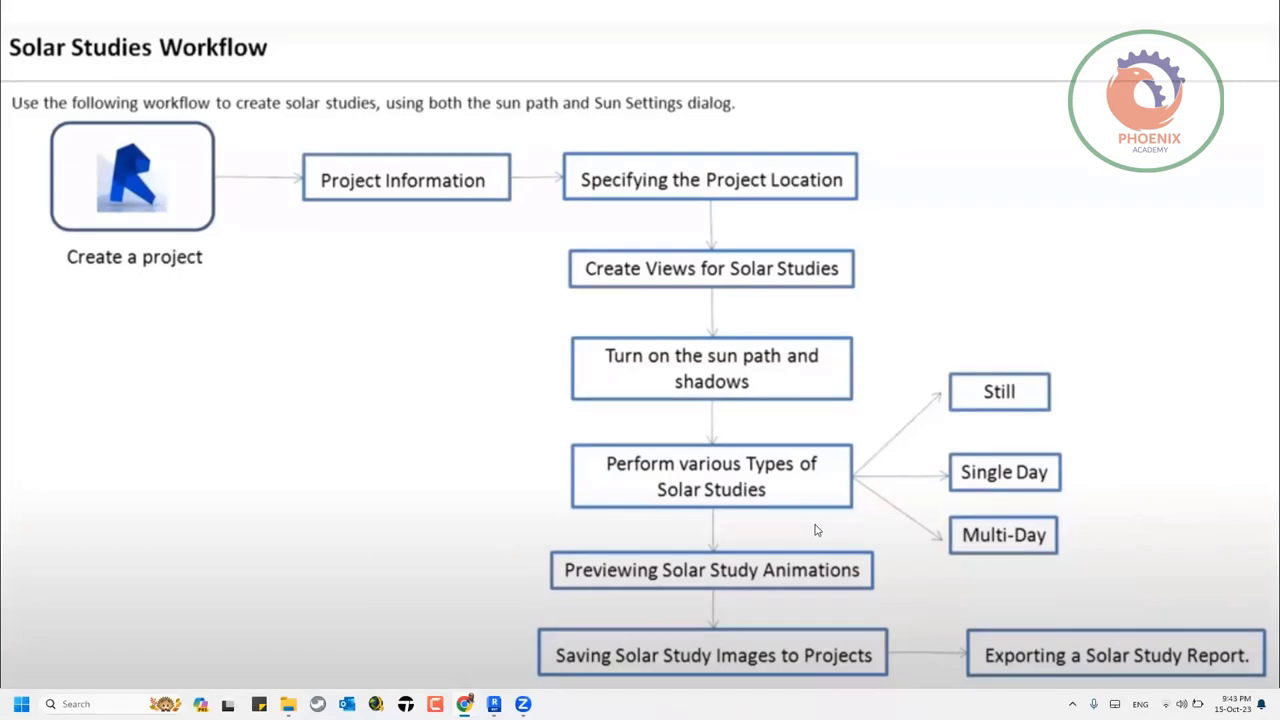
key(Right)
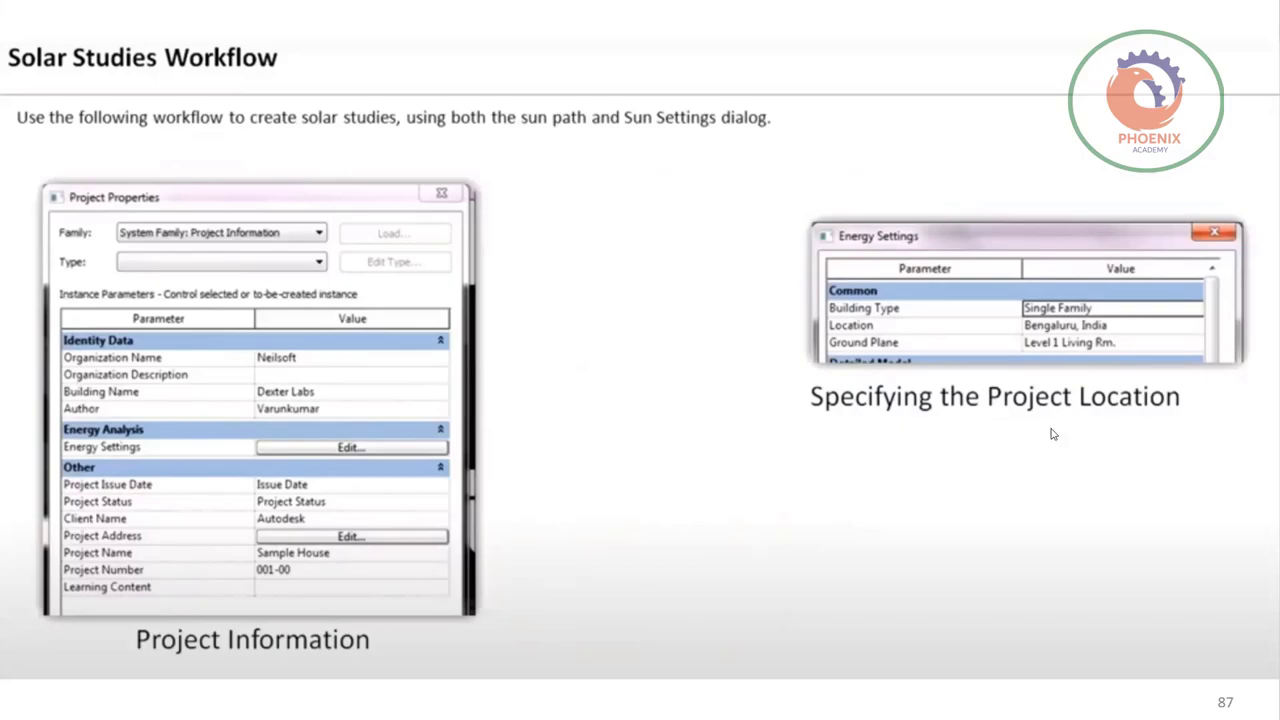
key(Right)
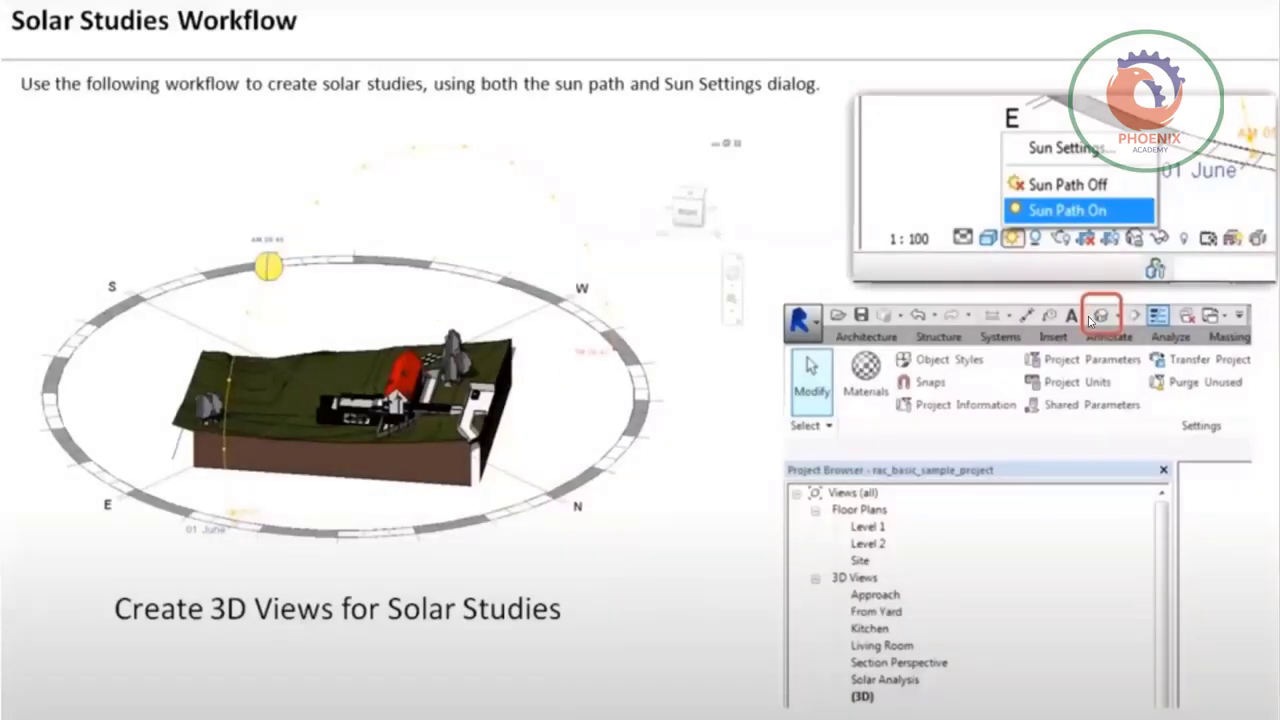
key(Right)
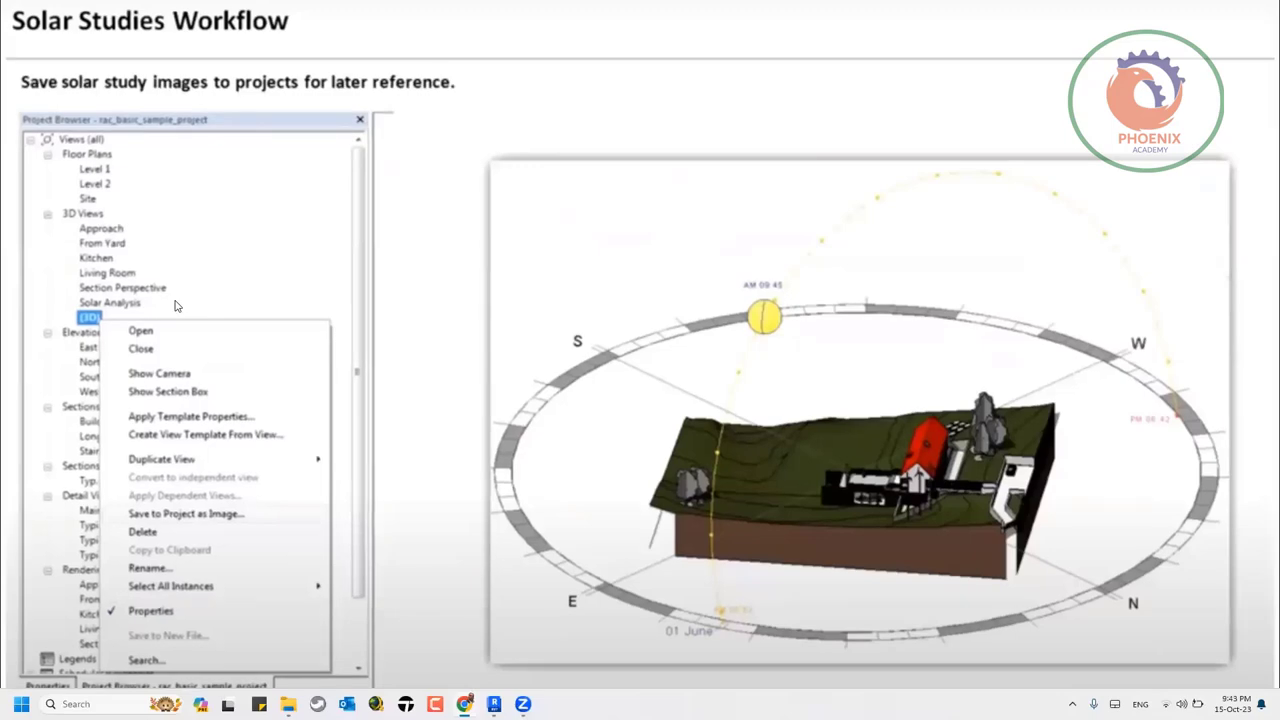
- Switch back to Revit and start the solar study in the L1 - Architectural floor plan
key(alt+Tab)
key(alt+Tab)
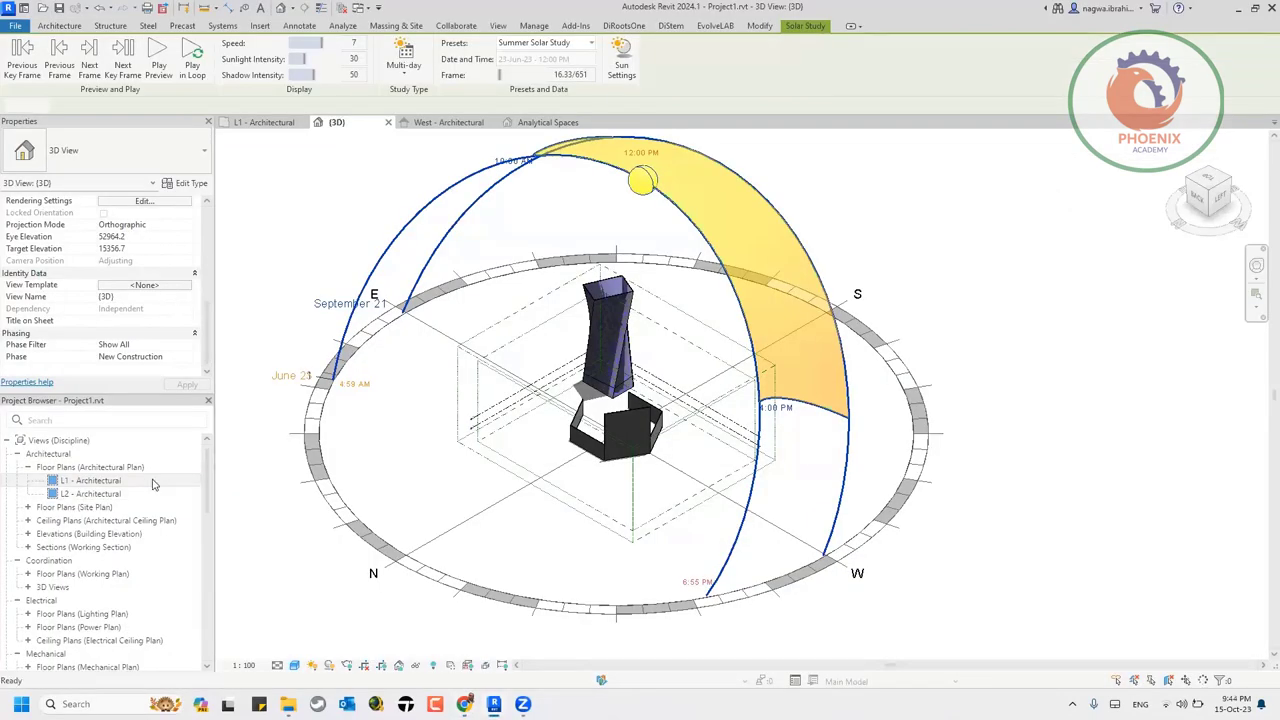
double_click(166, 480)
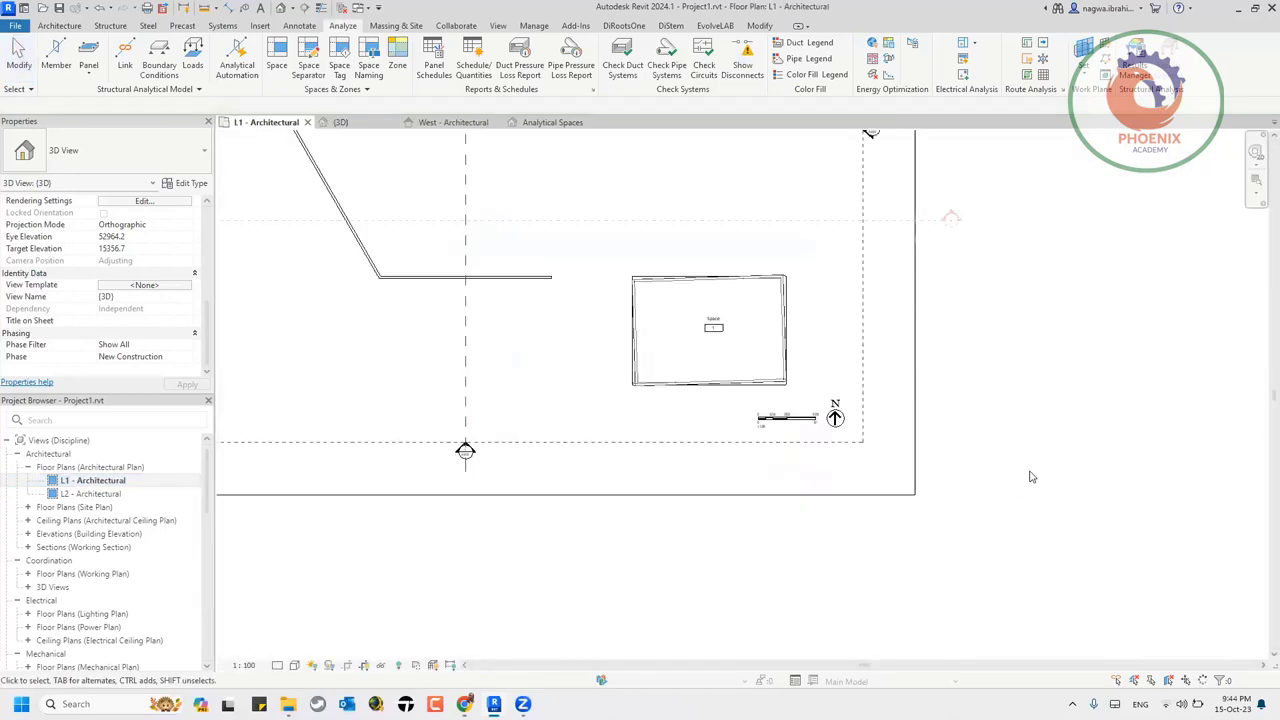
scroll(1010, 480, down, 4)
scroll(660, 560, down, 3)
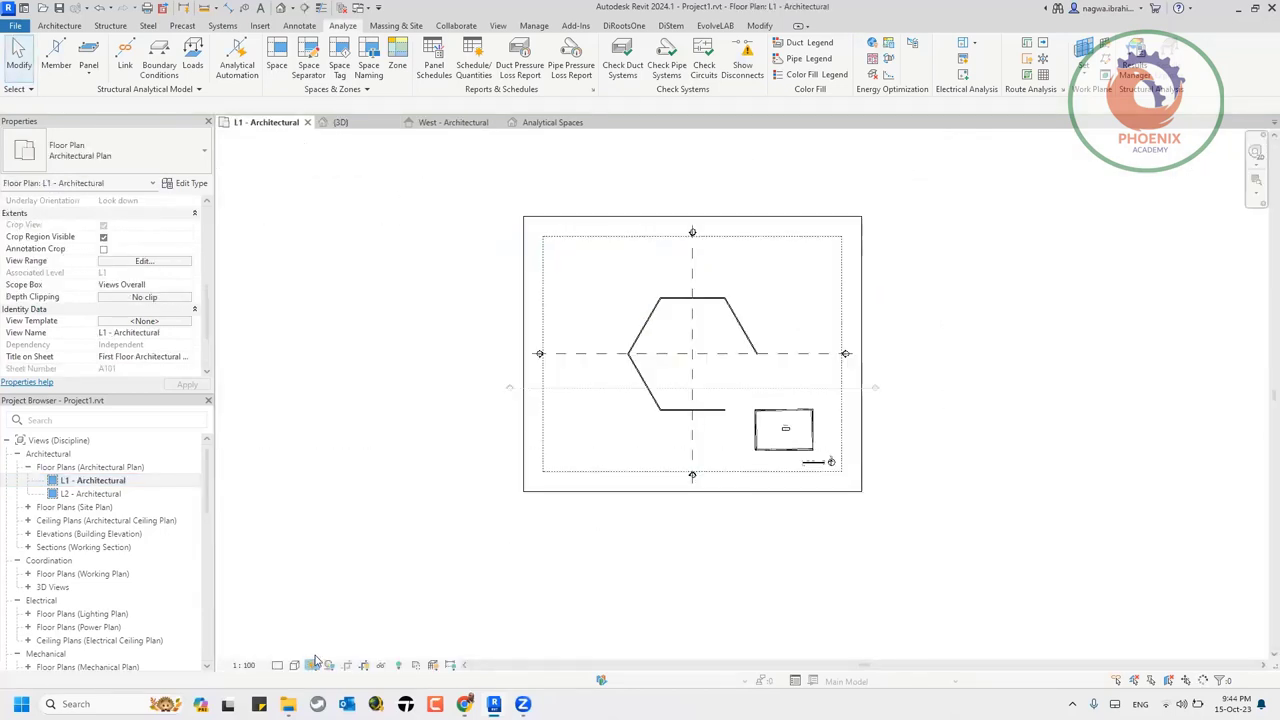
click(312, 665)
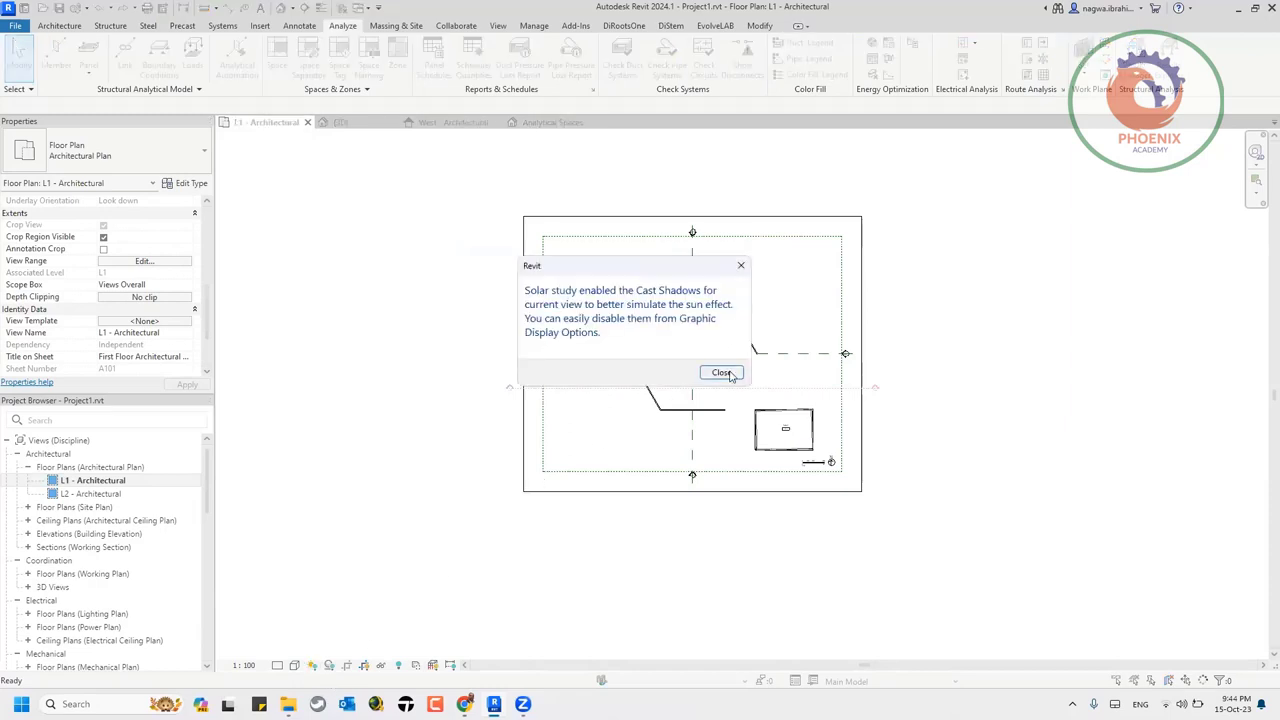
click(721, 373)
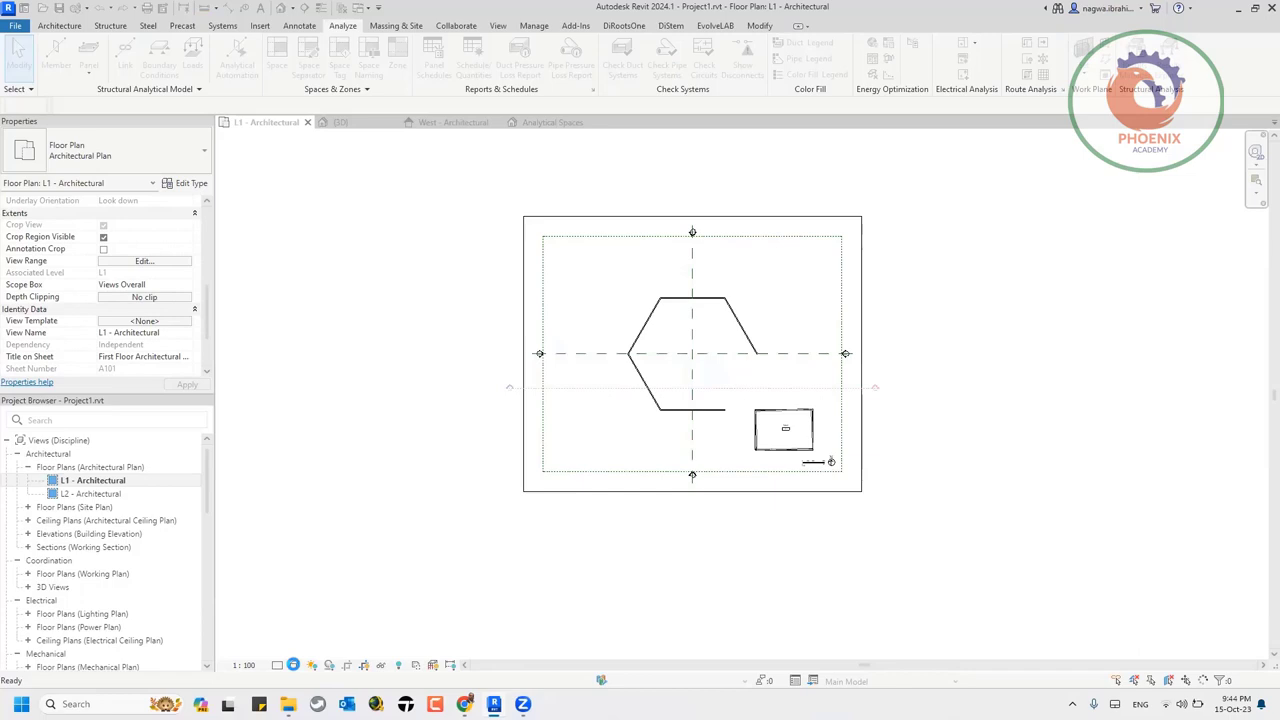
- Display the L1 floor plan in Consistent Colors and shift the date of its still solar study
click(293, 665)
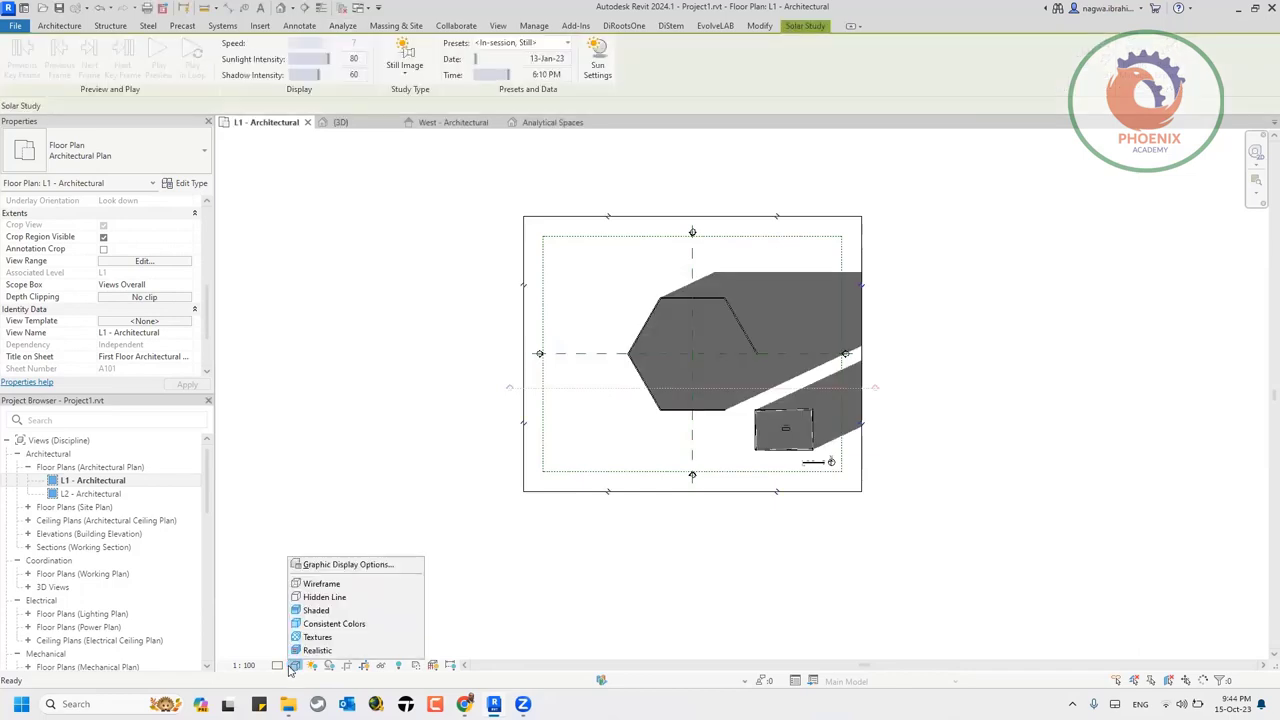
click(326, 624)
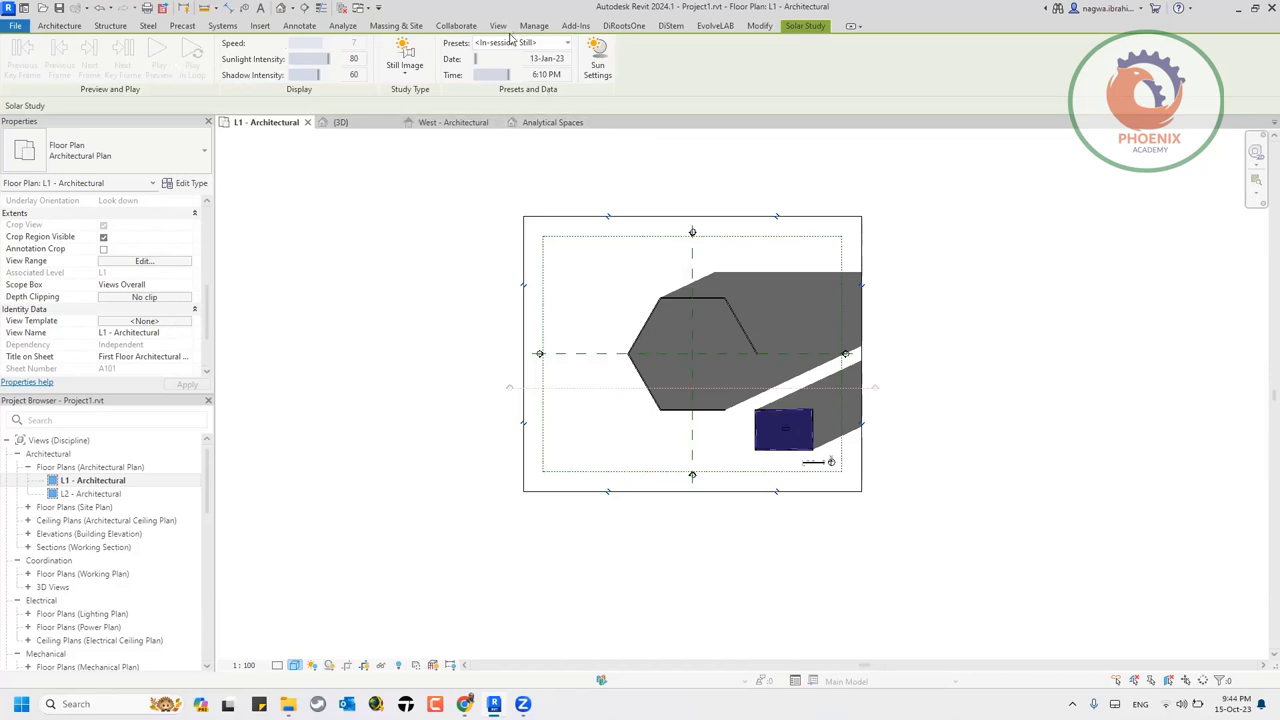
drag(481, 59, 566, 61)
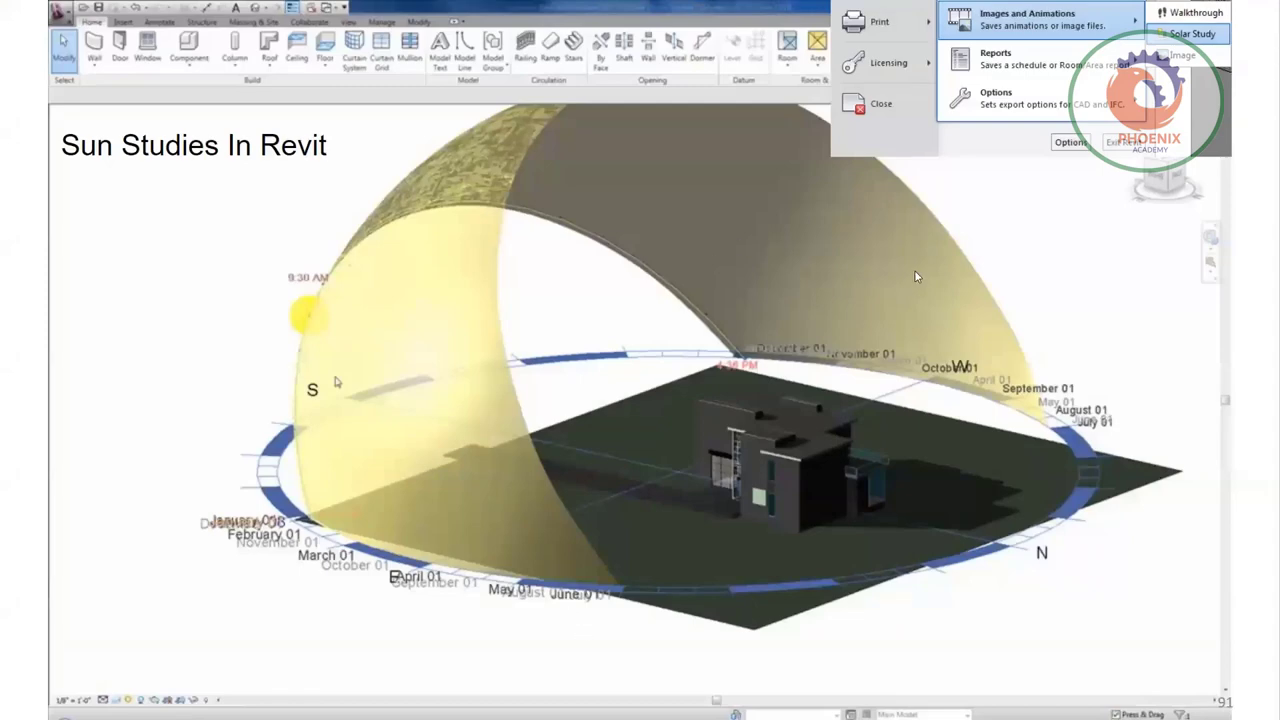
click(917, 240)
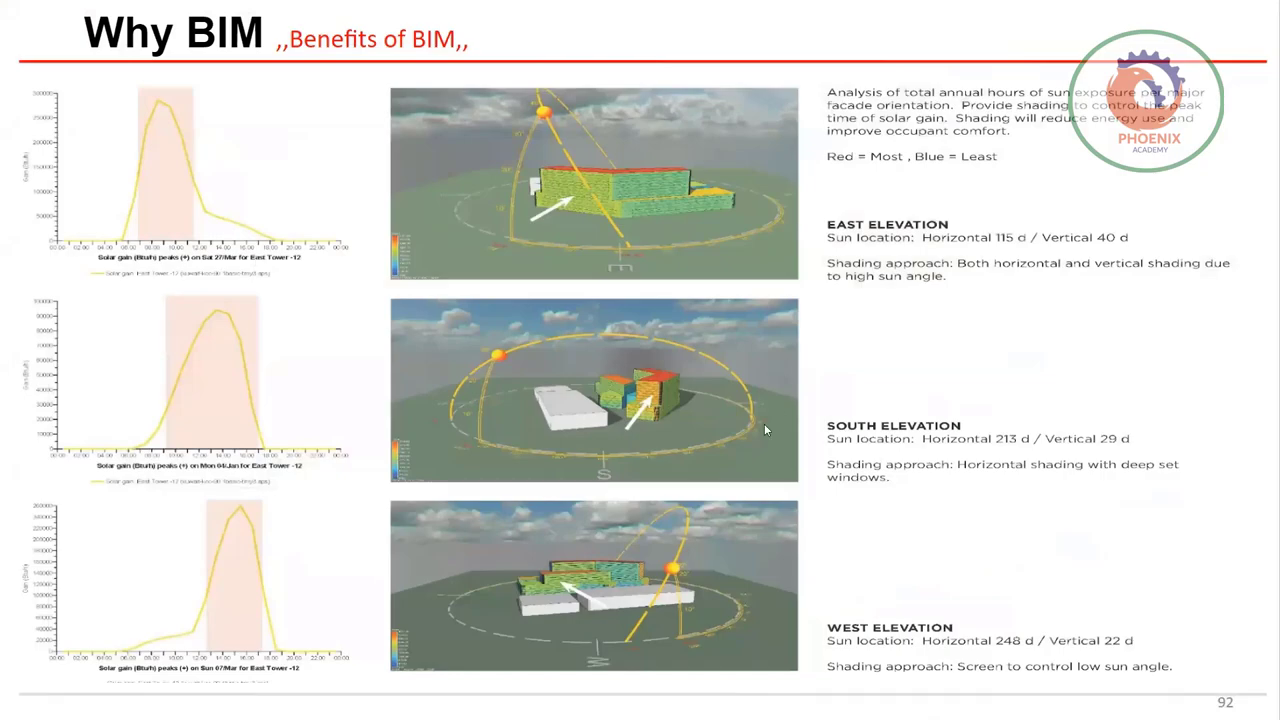
click(744, 453)
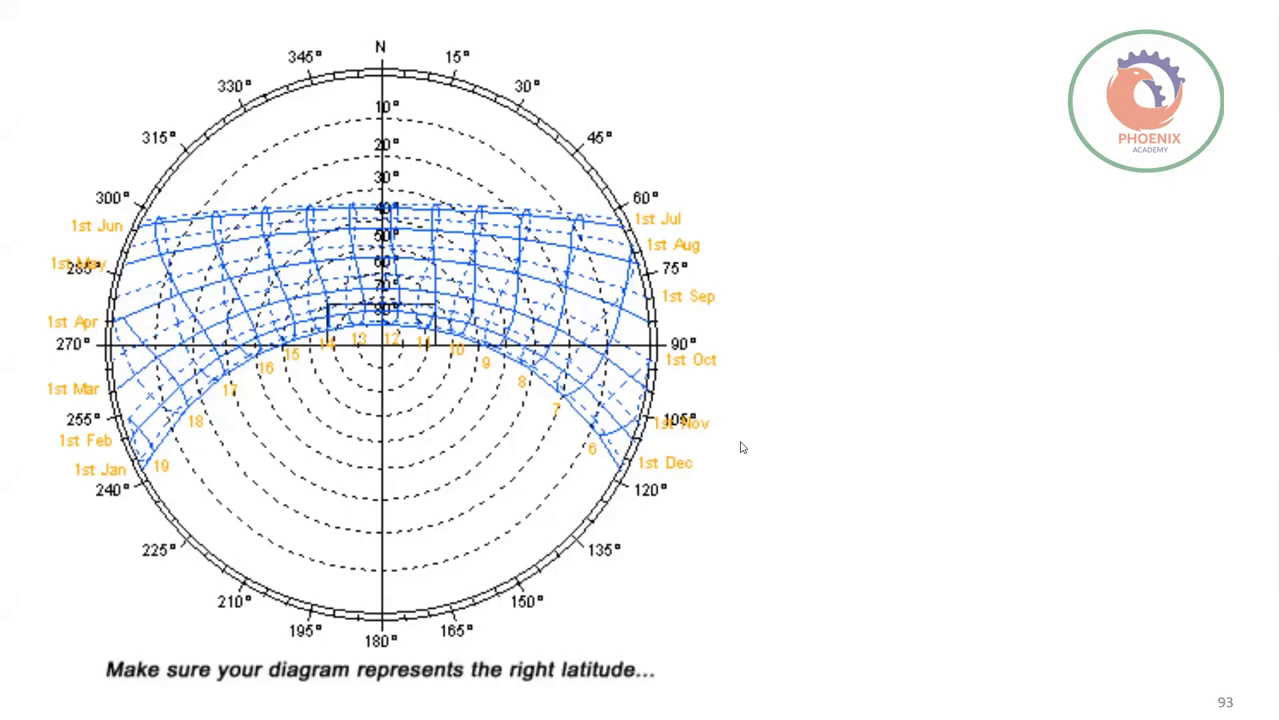
click(742, 448)
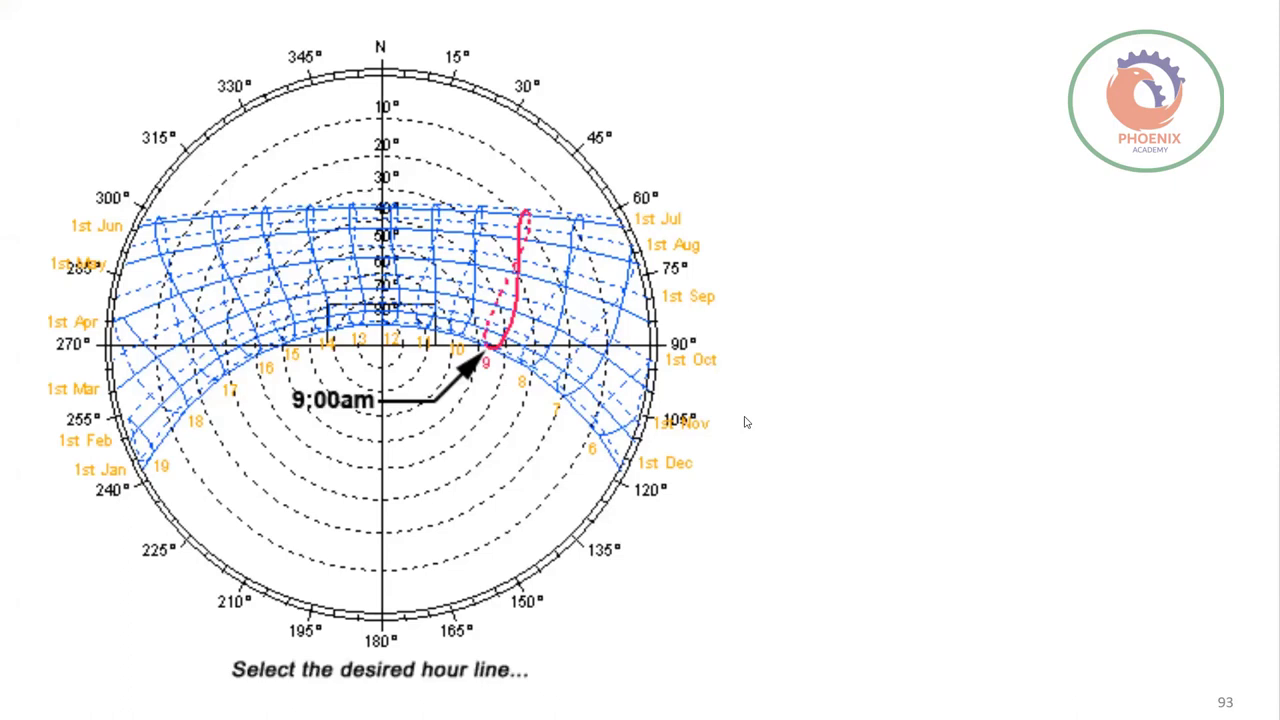
click(745, 422)
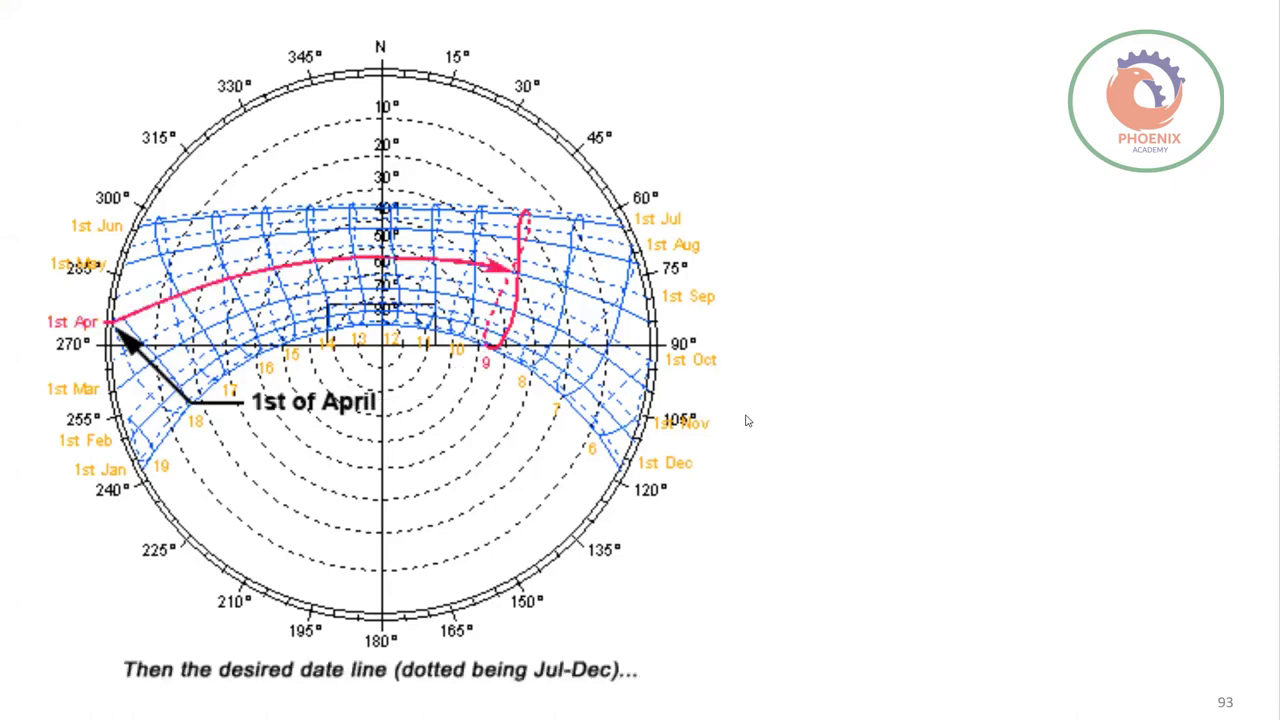
click(745, 420)
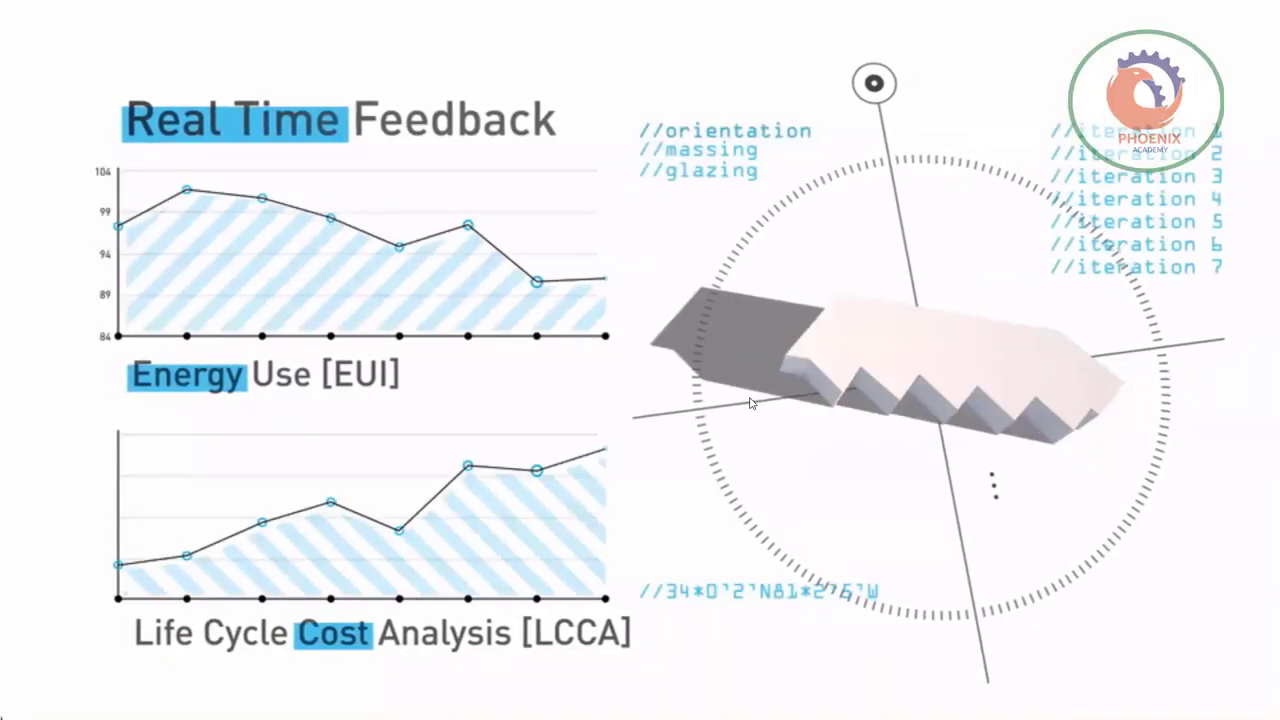
click(751, 402)
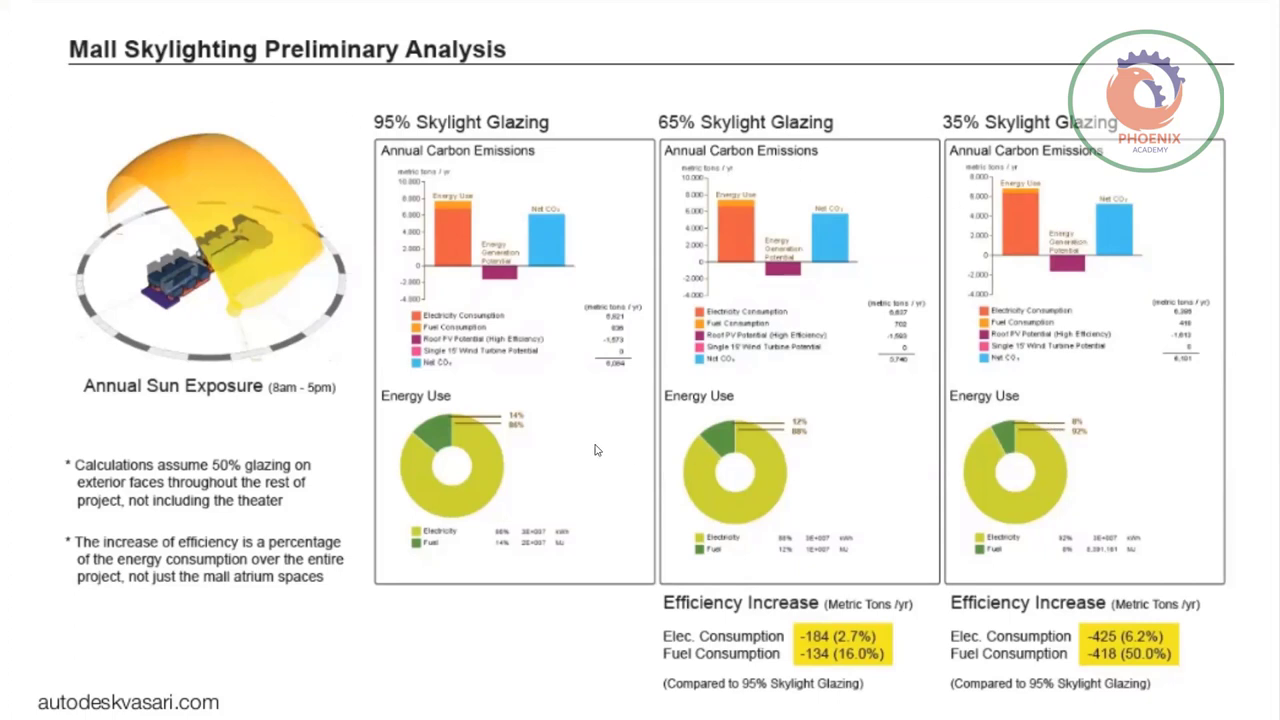
key(Right)
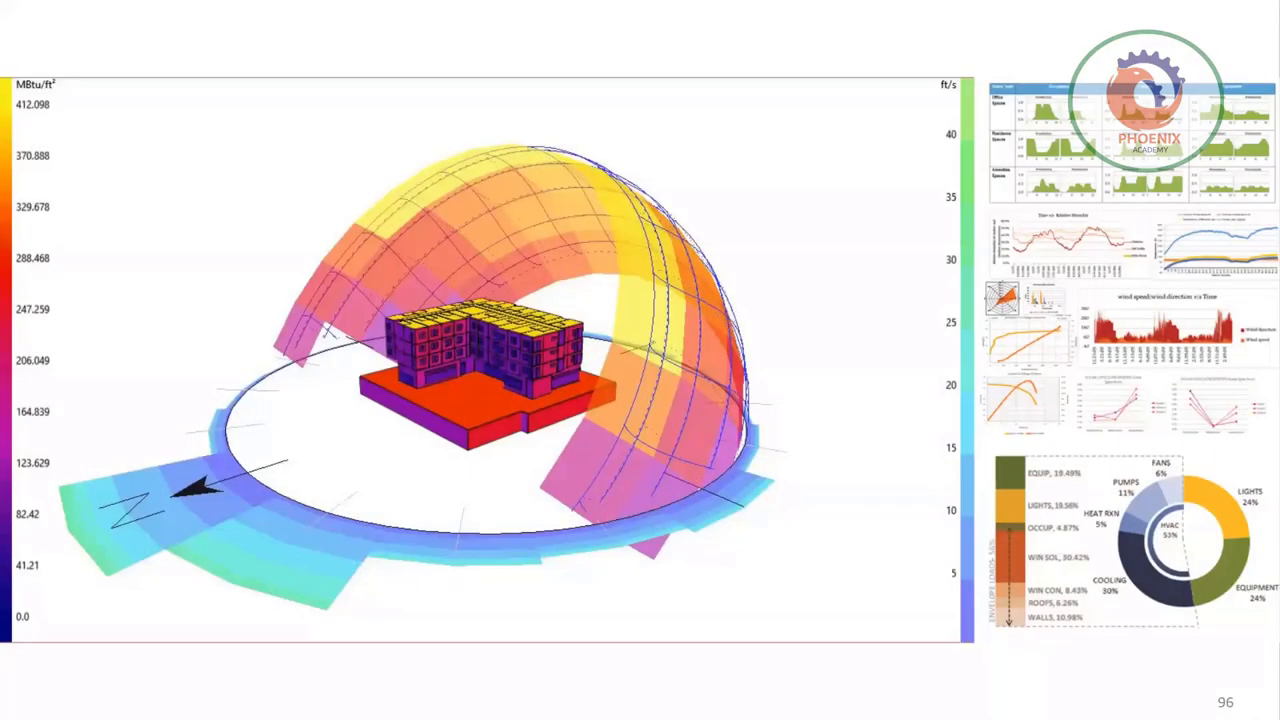
key(Right)
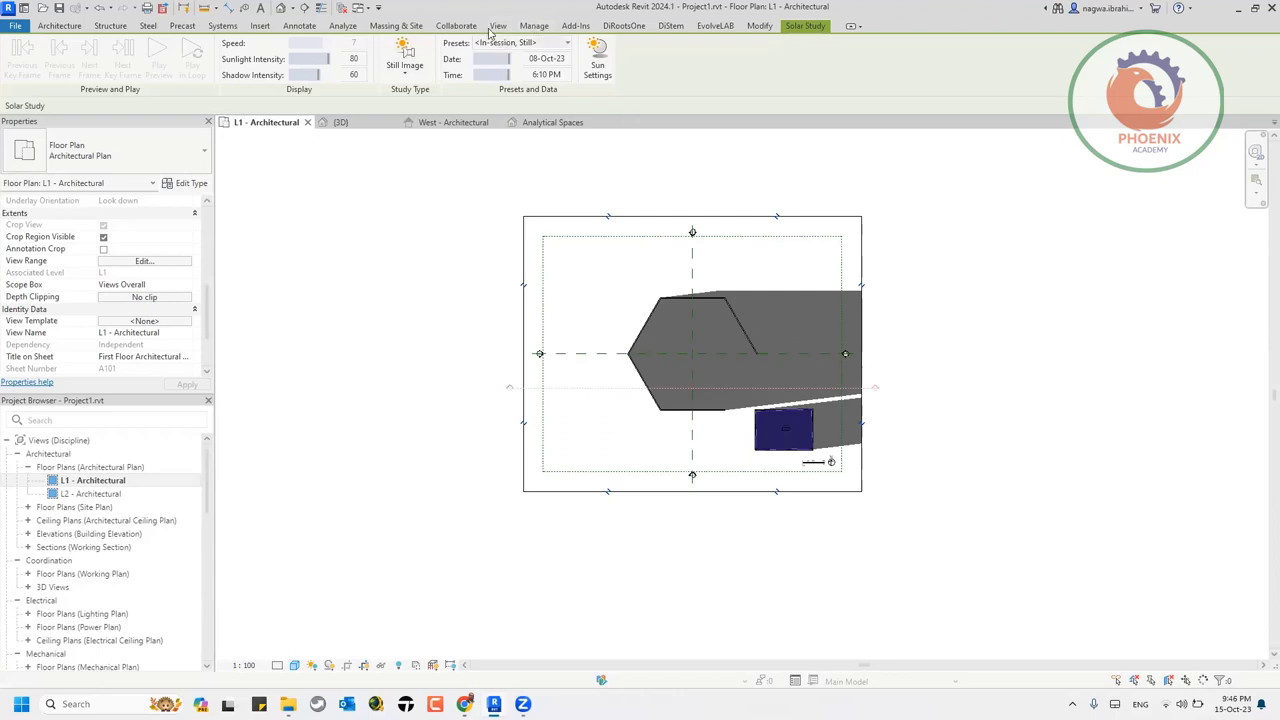
- Examine the project's energy settings and the advanced building data, room/space data and material thermal properties, closing them without changes
click(338, 27)
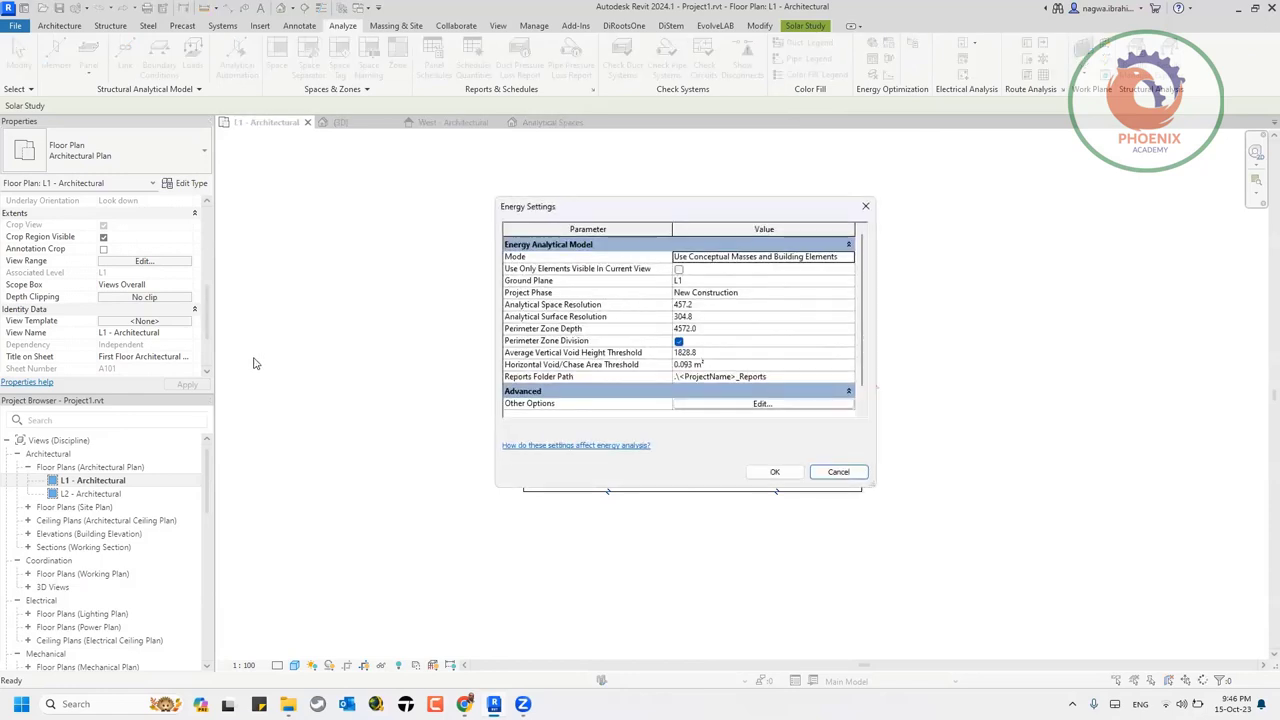
click(805, 408)
click(803, 407)
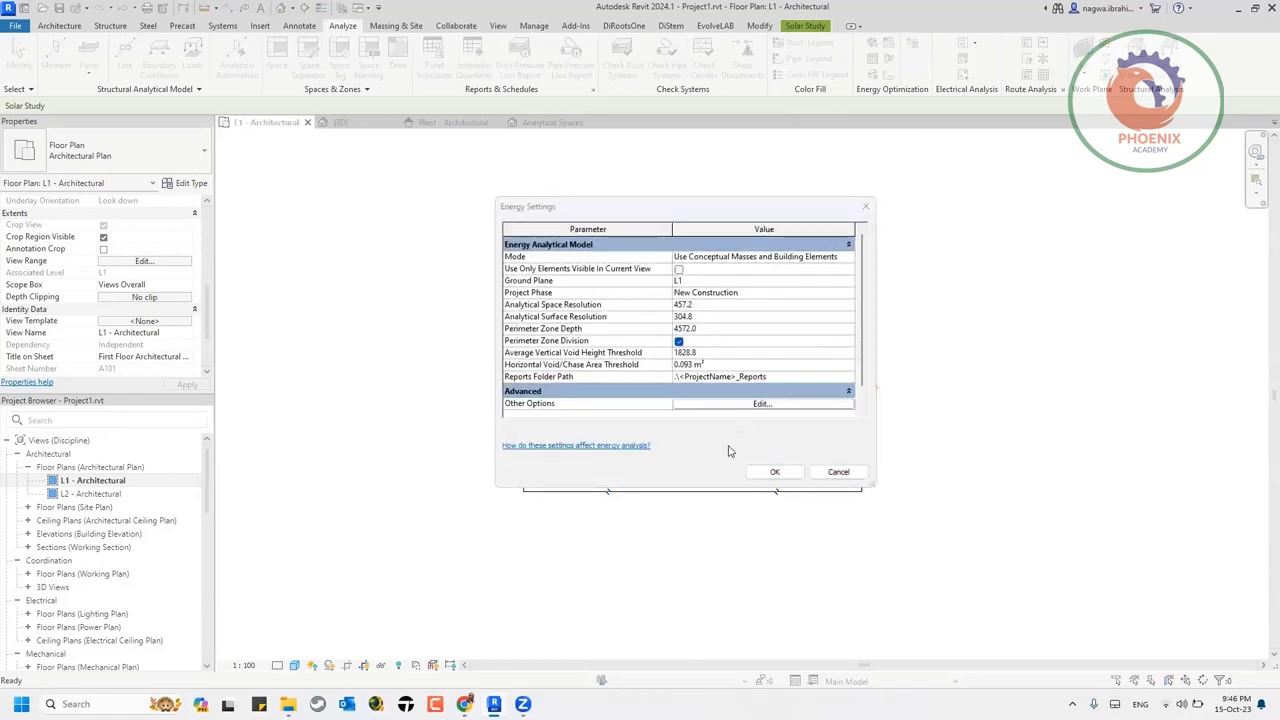
scroll(794, 379, down, 5)
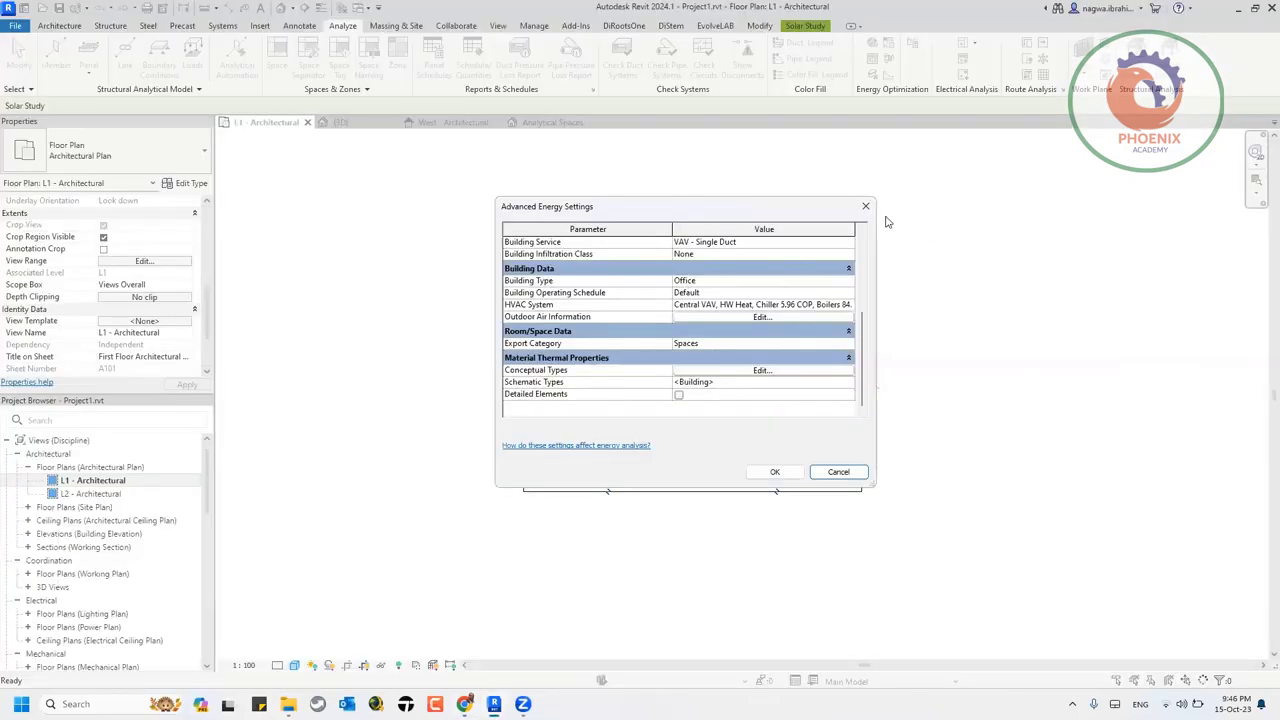
click(866, 212)
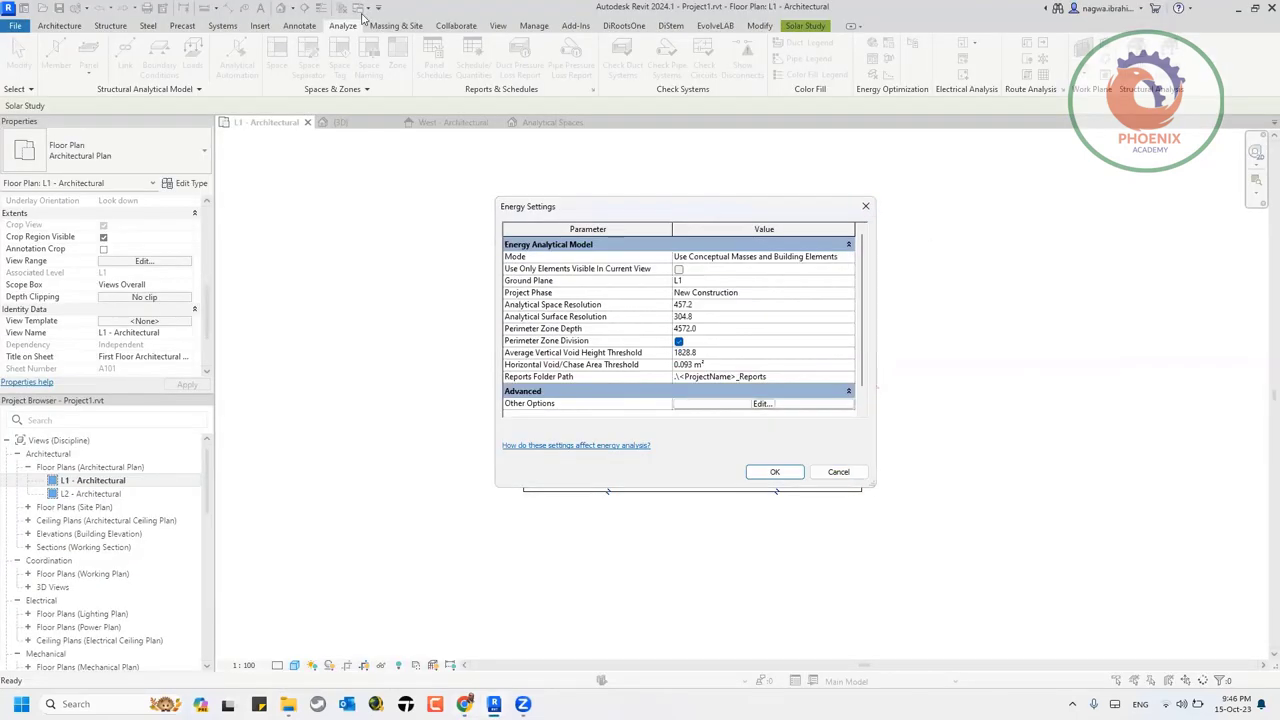
click(866, 206)
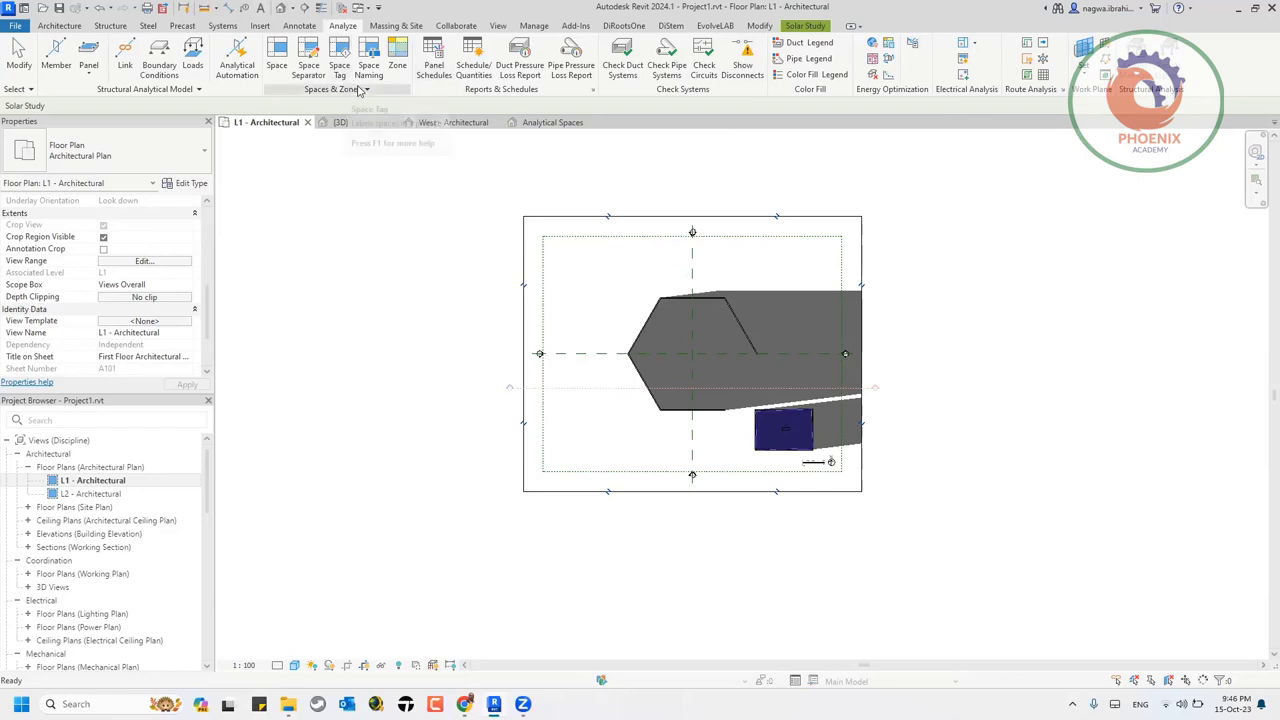
click(388, 93)
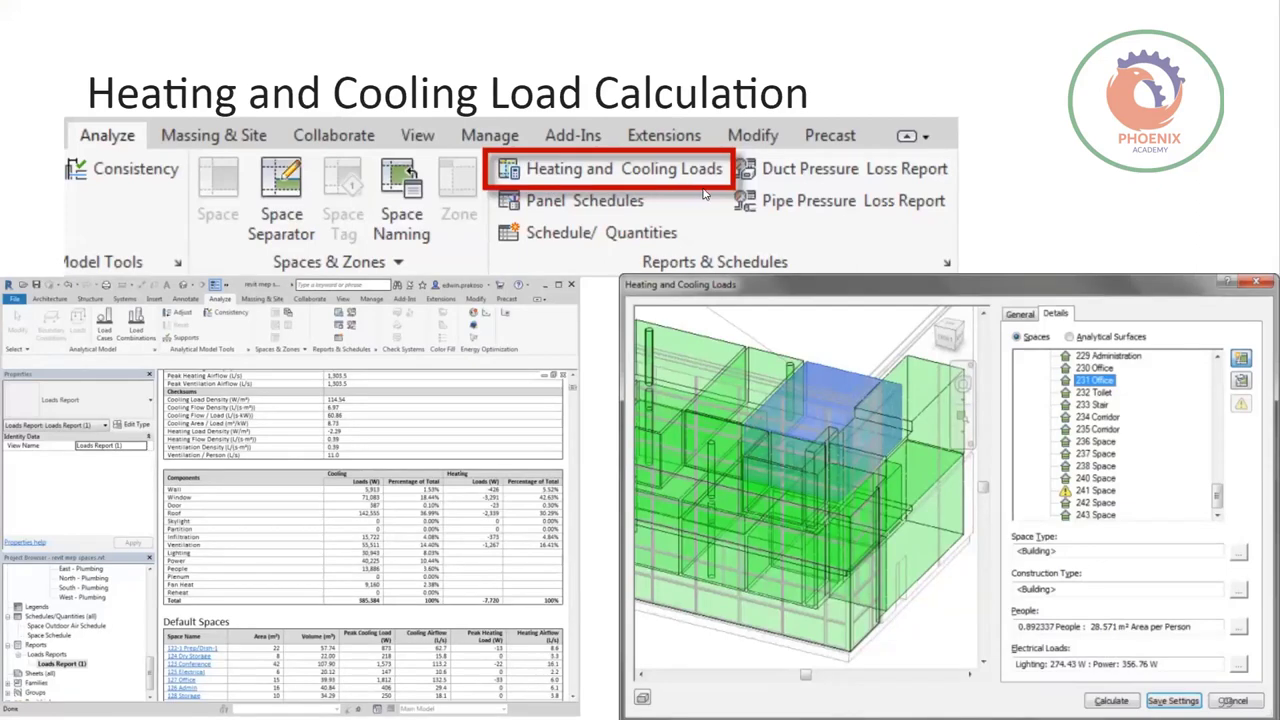
click(793, 495)
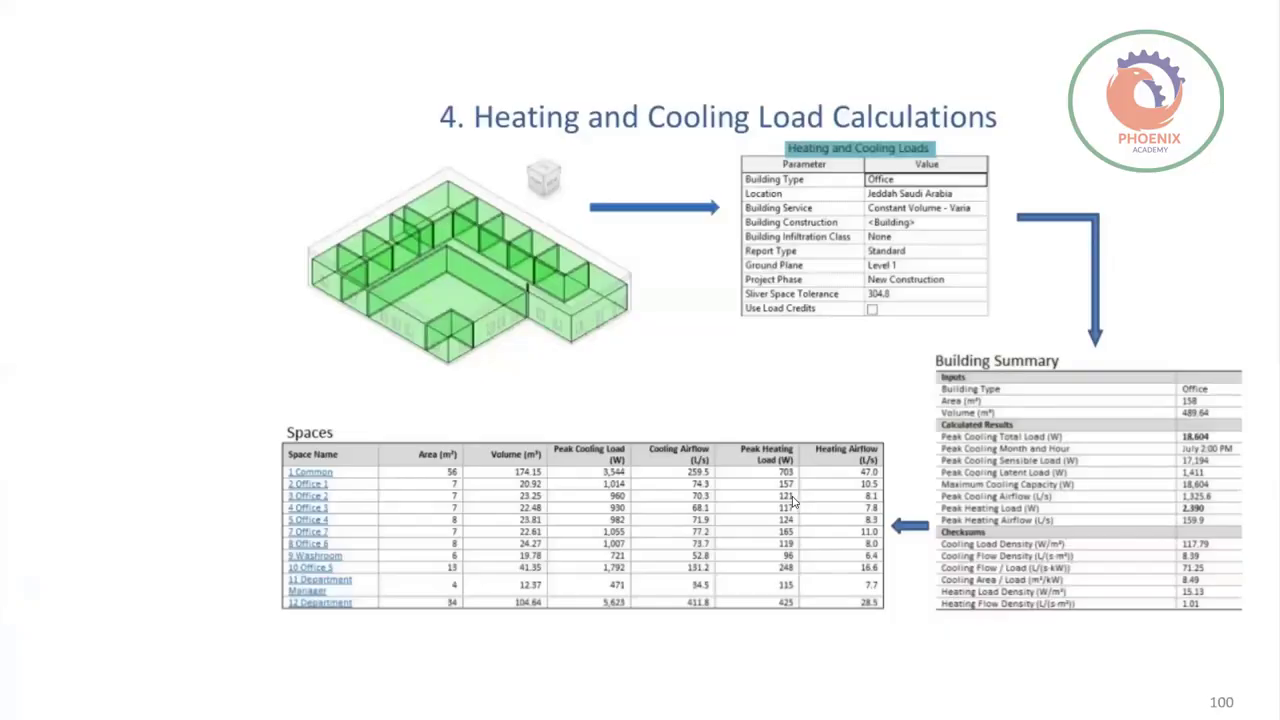